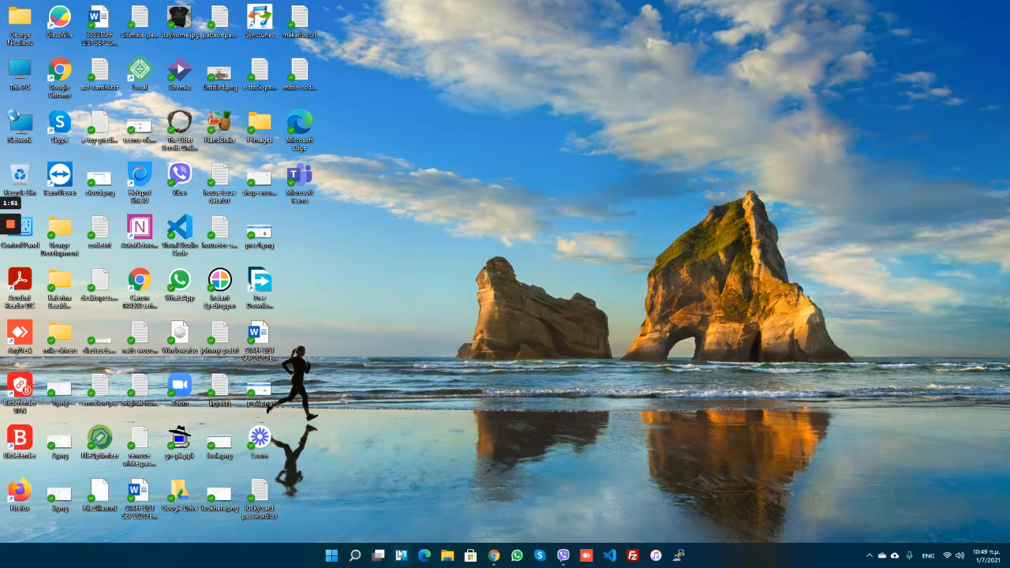
Step: Open Google Chrome in a maximized window and load divilife.com
{"action": "key", "text": "super"}
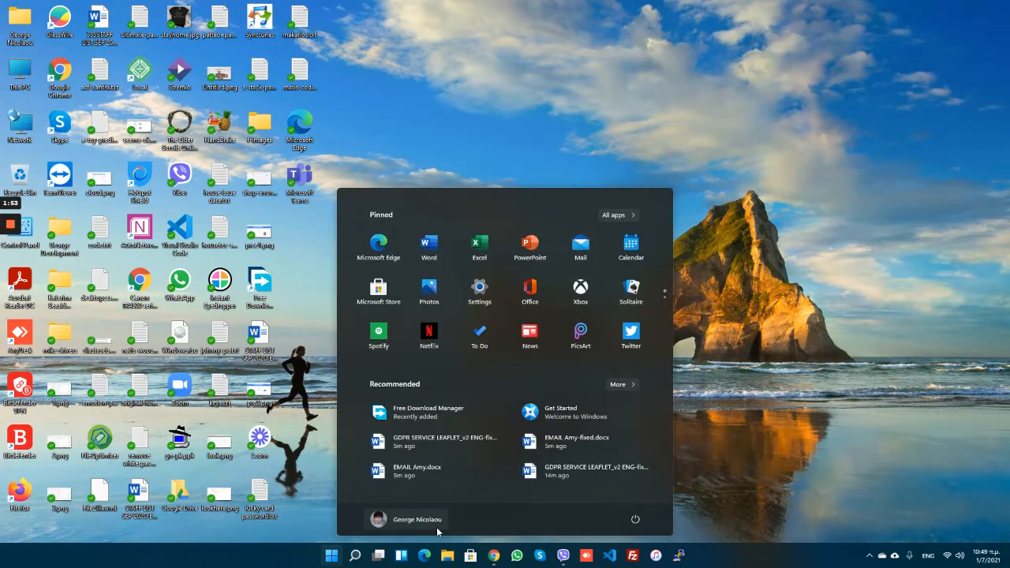
{"action": "type", "text": "chr"}
{"action": "key", "text": "Return"}
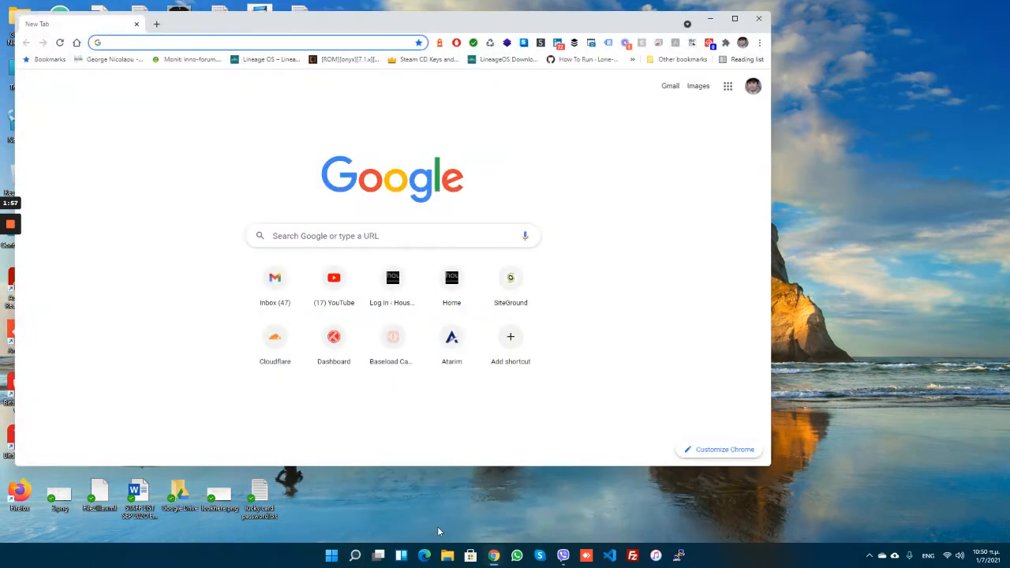
{"action": "double_click", "coordinate": [198, 24]}
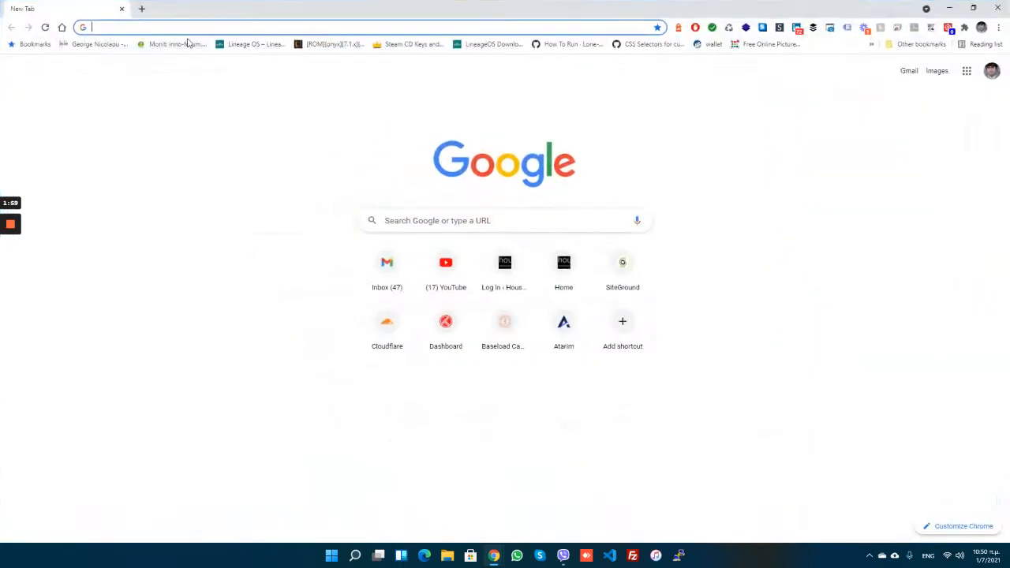
{"action": "left_click", "coordinate": [185, 32]}
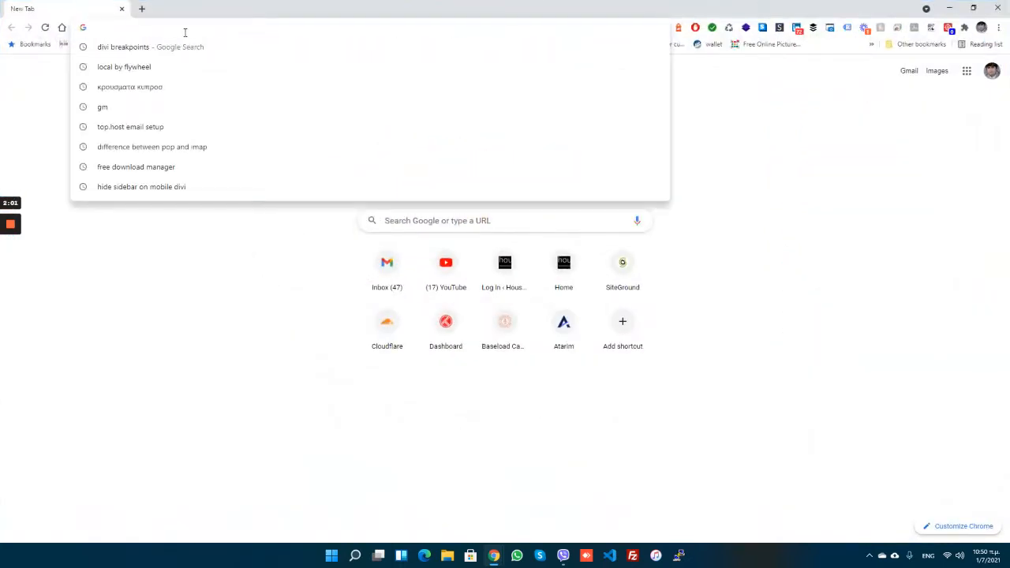
{"action": "type", "text": "divi"}
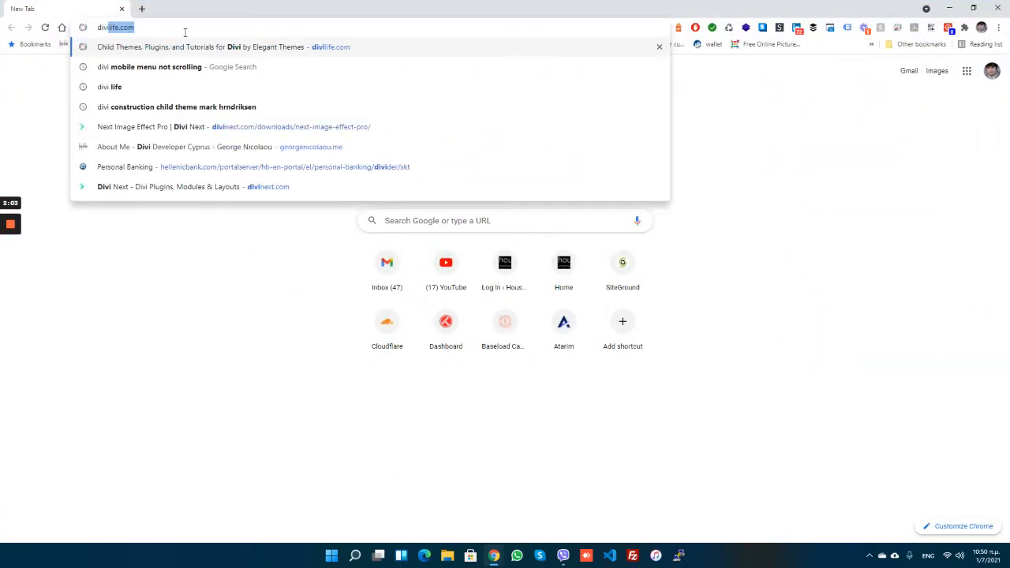
{"action": "type", "text": "life.com"}
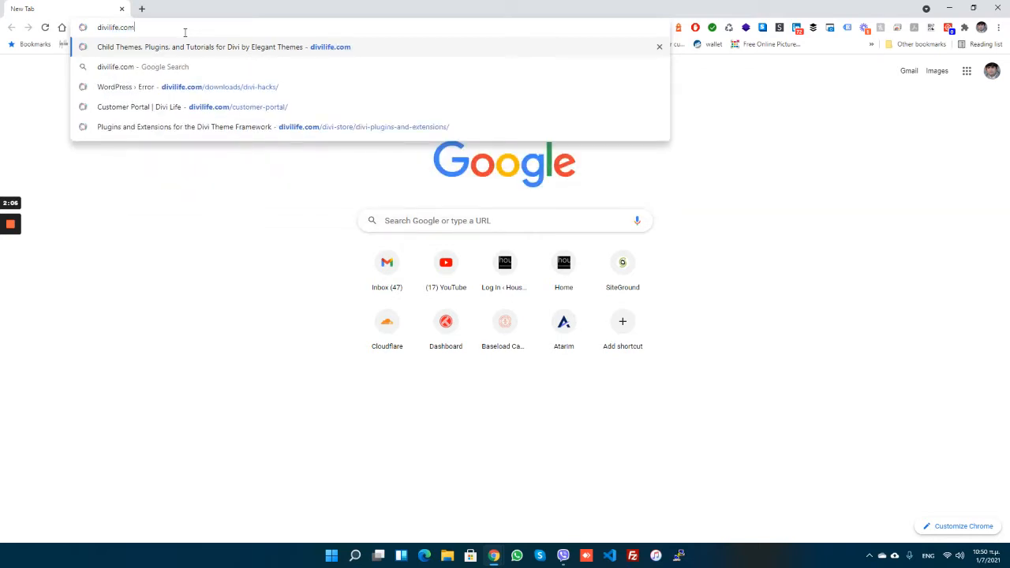
{"action": "key", "text": "Return"}
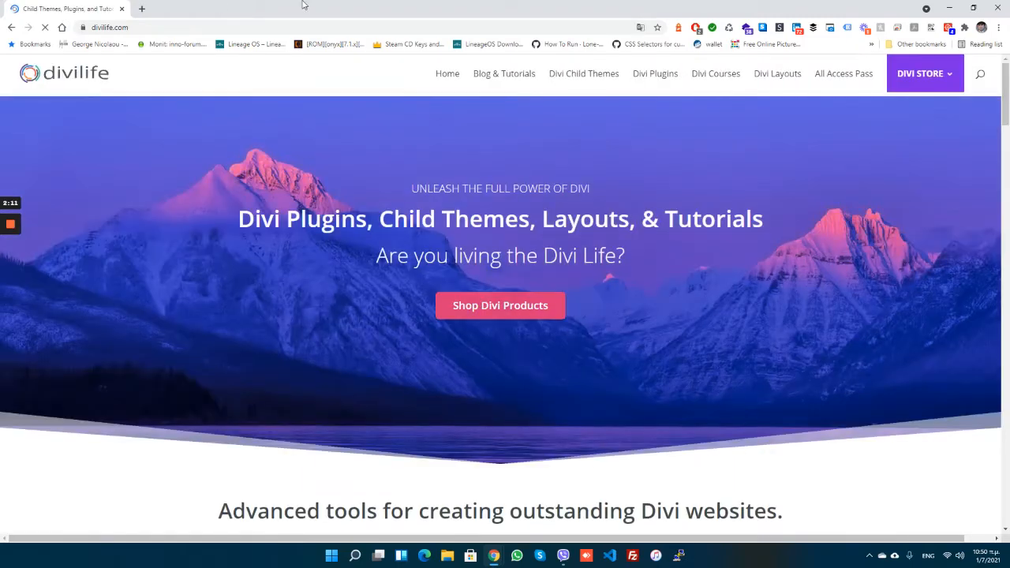
Step: Find the Divi WooCommerce Pro theme among the Divi child themes and open its product page
{"action": "scroll", "coordinate": [510, 228], "scroll_direction": "down", "scroll_amount": 1}
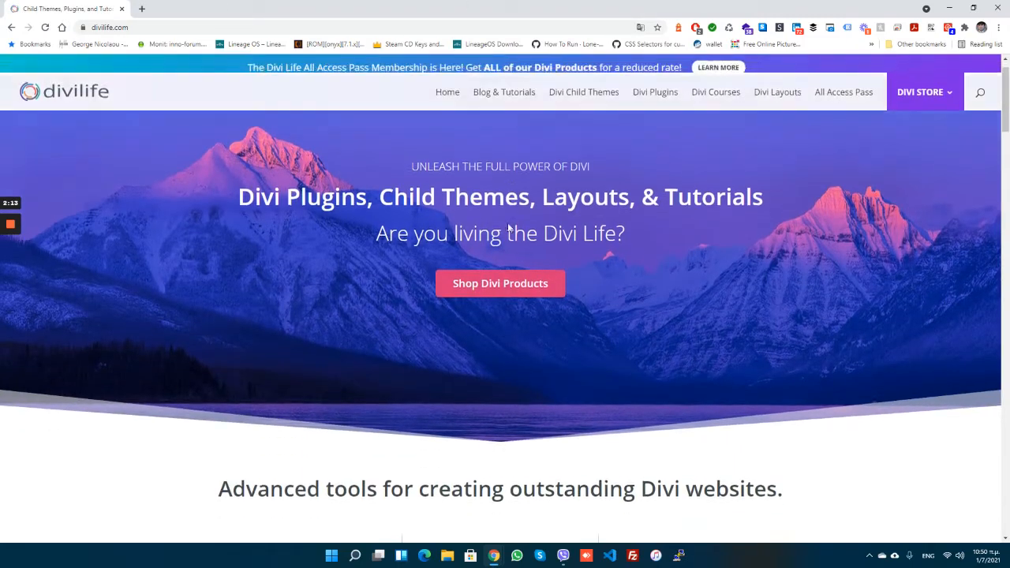
{"action": "scroll", "coordinate": [509, 229], "scroll_direction": "down", "scroll_amount": 4}
{"action": "scroll", "coordinate": [489, 229], "scroll_direction": "up", "scroll_amount": 5}
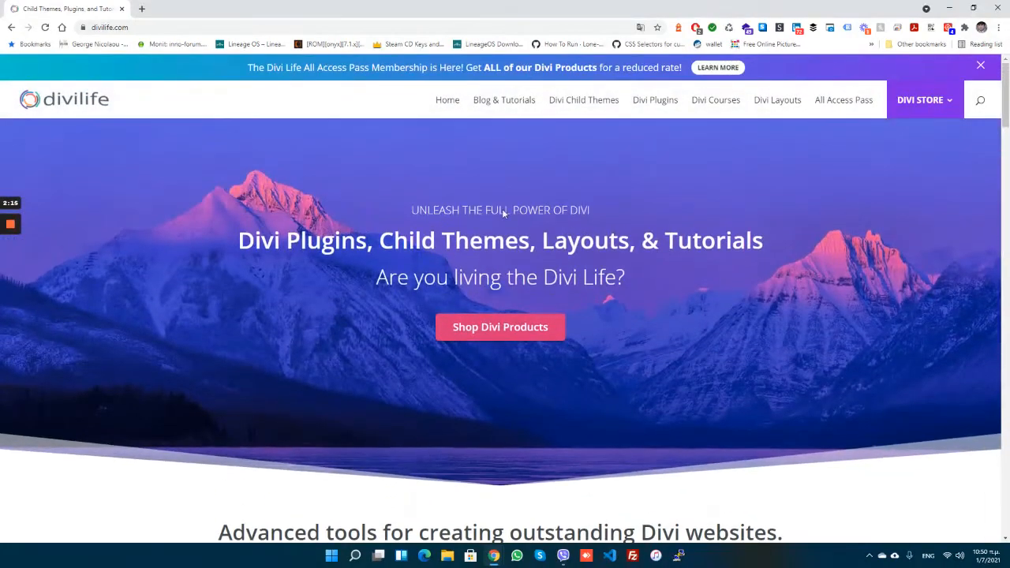
{"action": "left_click", "coordinate": [581, 106]}
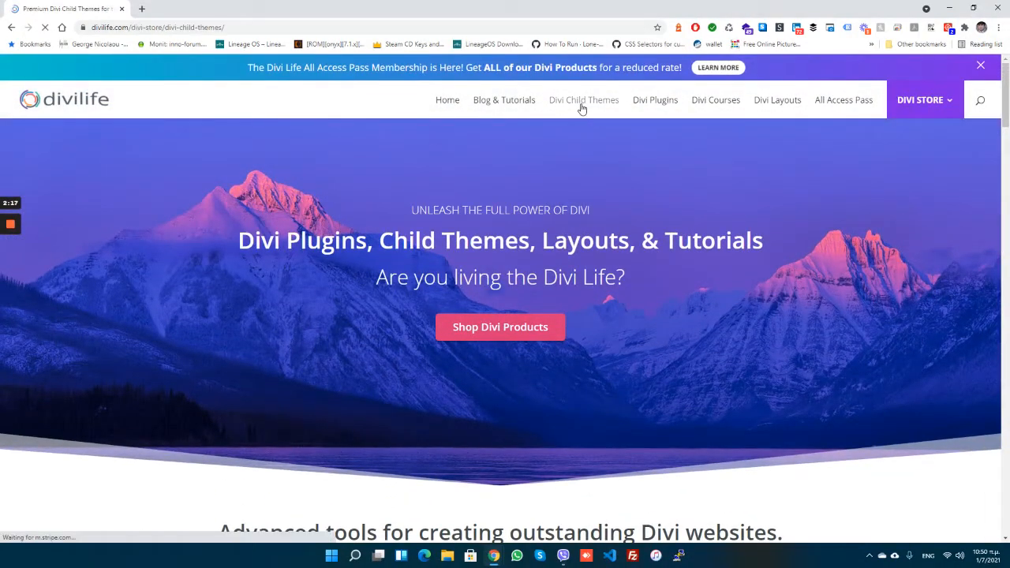
{"action": "scroll", "coordinate": [435, 159], "scroll_direction": "down", "scroll_amount": 3}
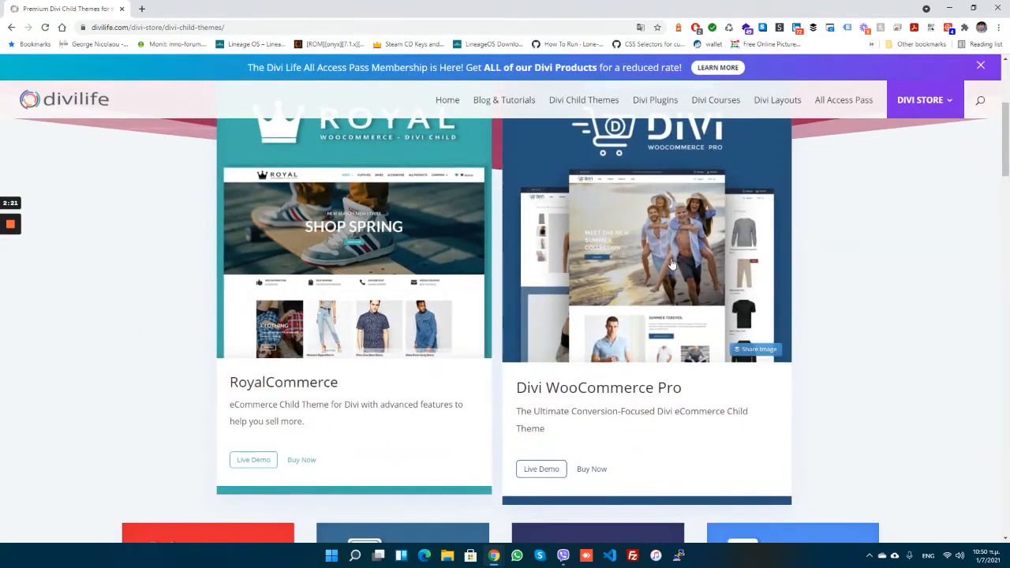
{"action": "left_click", "coordinate": [655, 209]}
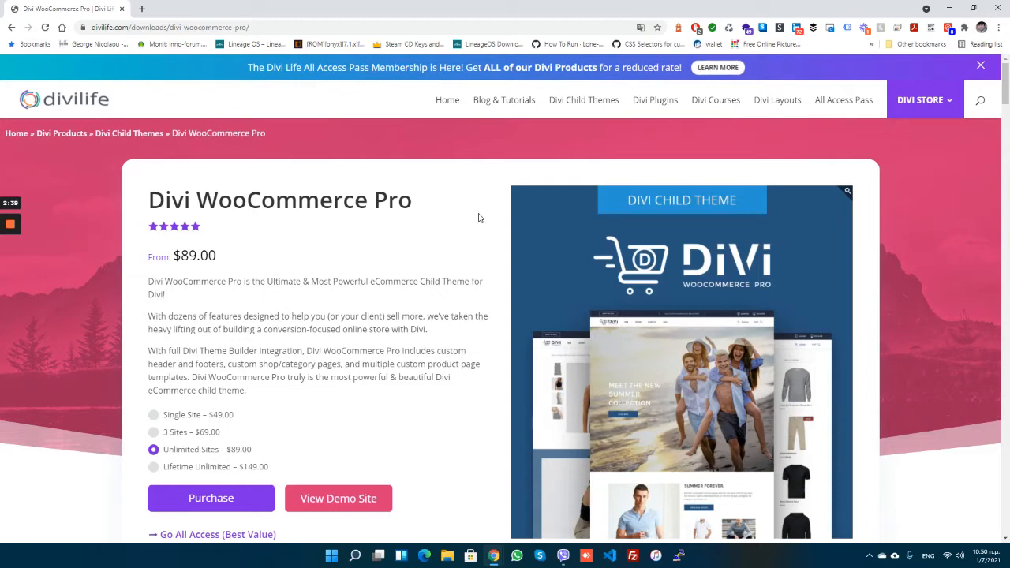
Step: Examine the Divi WooCommerce Pro demo site and its floating cart, and return to the product page
{"action": "left_click", "coordinate": [324, 499]}
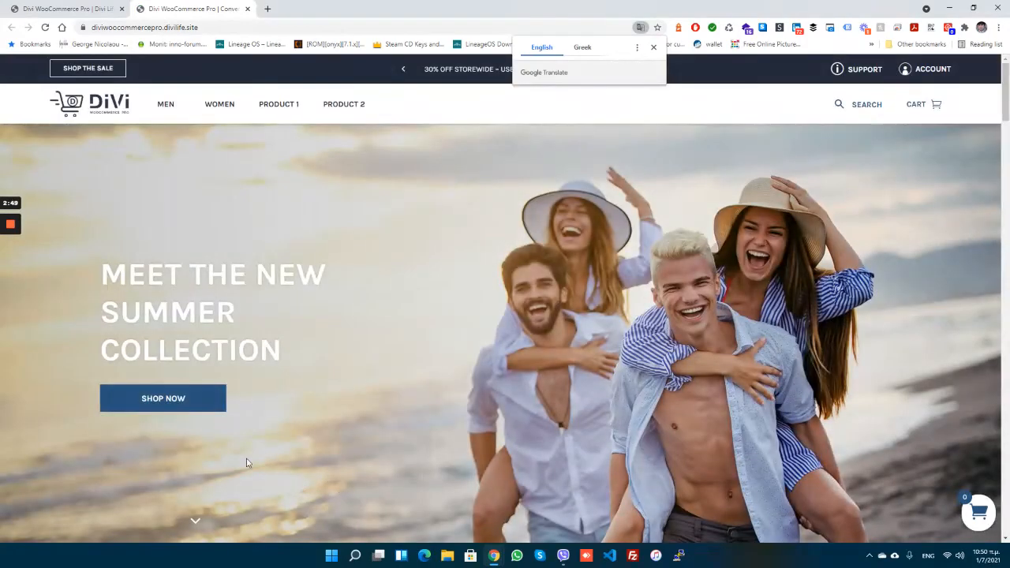
{"action": "left_click", "coordinate": [652, 46]}
{"action": "mouse_move", "coordinate": [172, 116]}
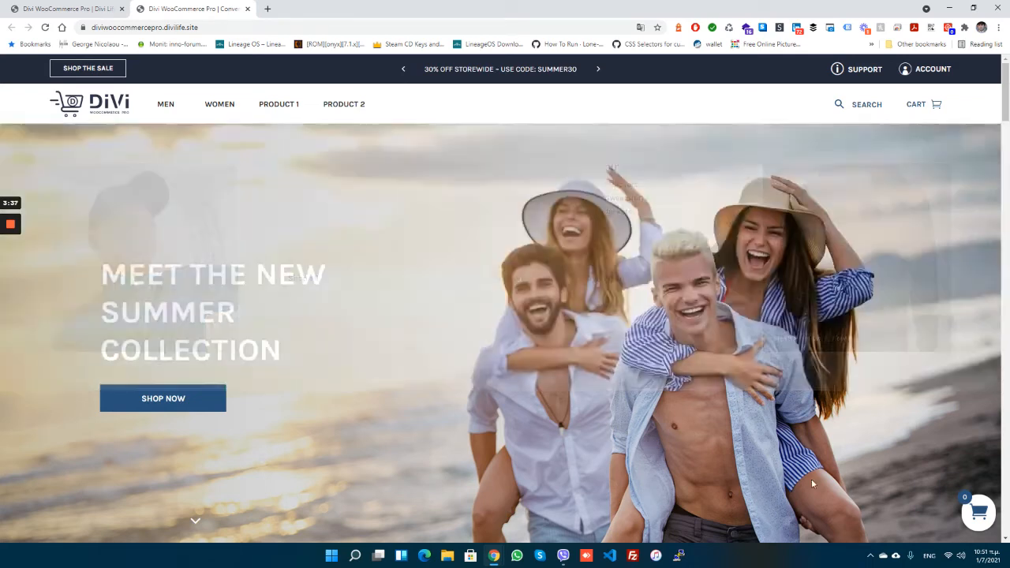
{"action": "left_click", "coordinate": [979, 521]}
{"action": "left_click", "coordinate": [931, 527]}
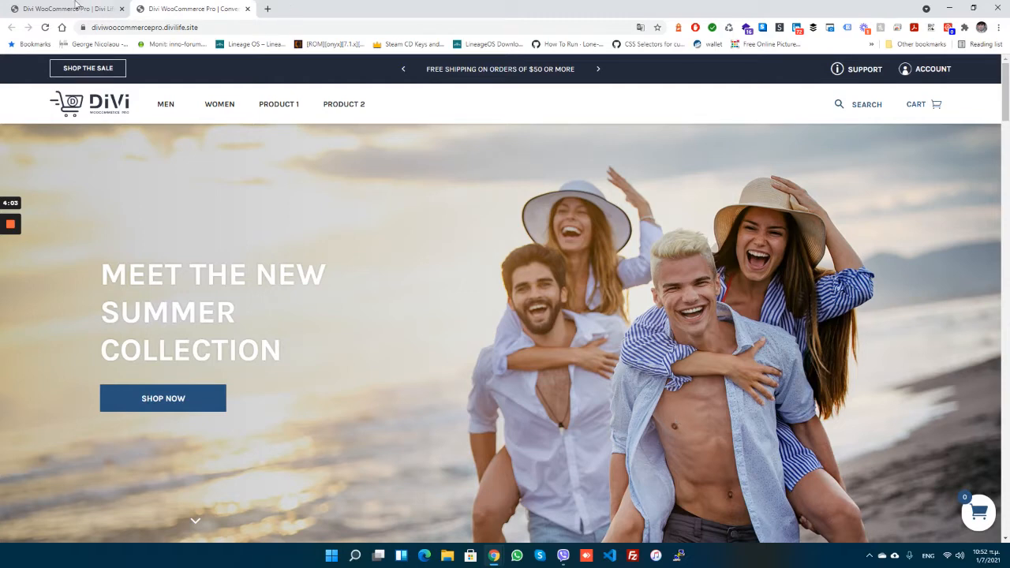
{"action": "left_click", "coordinate": [46, 7]}
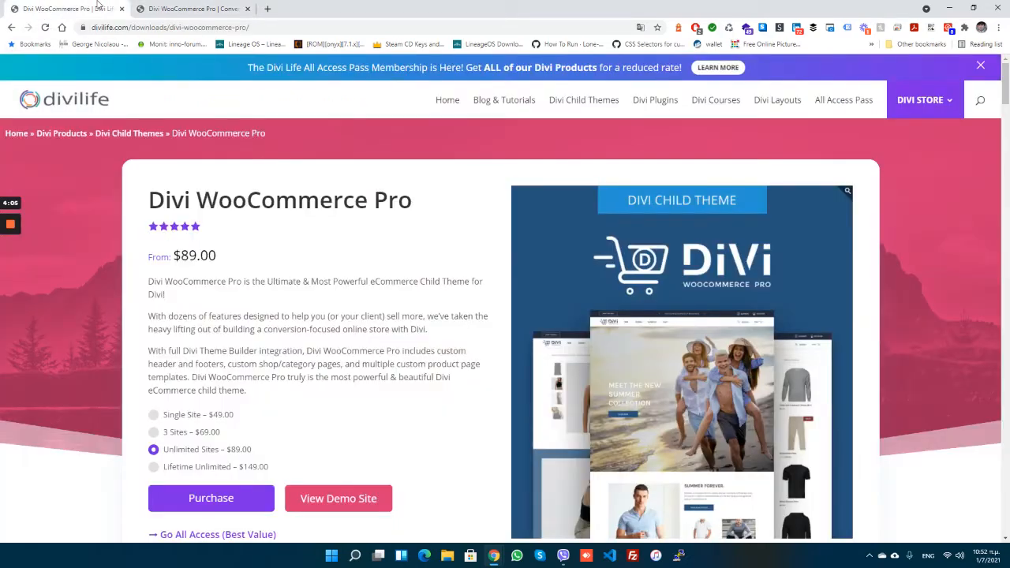
{"action": "left_click", "coordinate": [105, 28]}
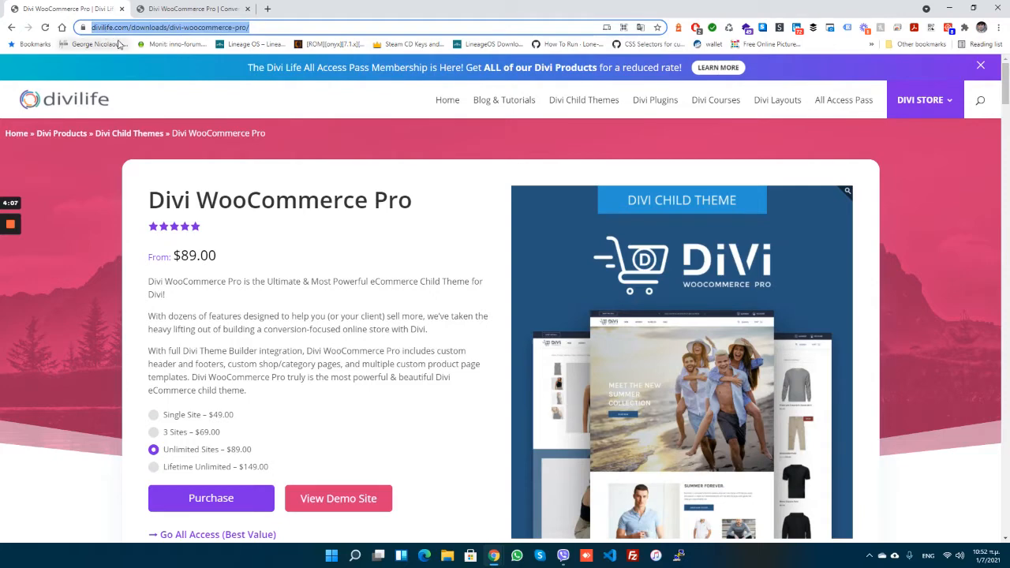
{"action": "type", "text": "for"}
{"action": "key", "text": "Return"}
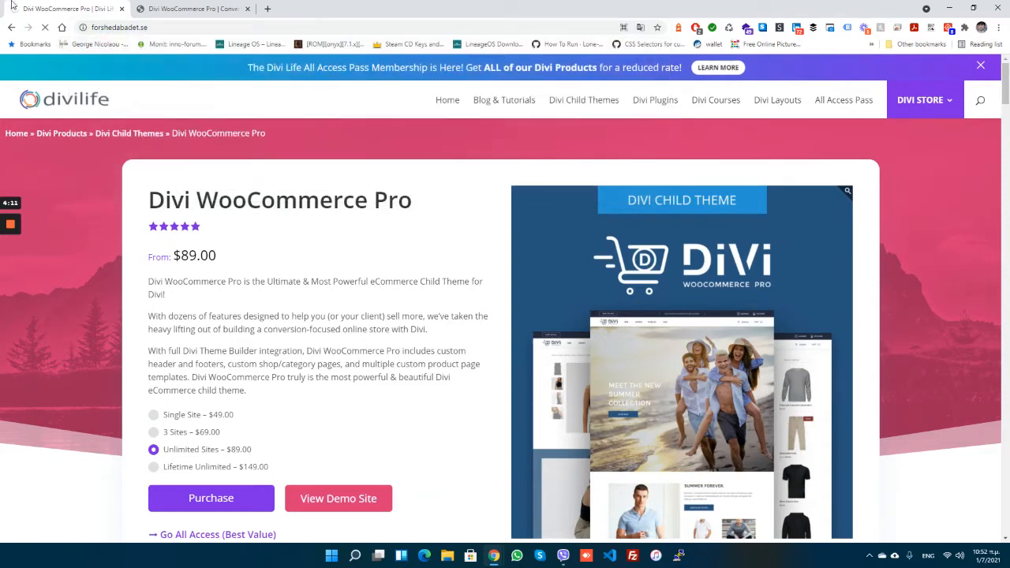
{"action": "left_click", "coordinate": [133, 30]}
{"action": "type", "text": "fire"}
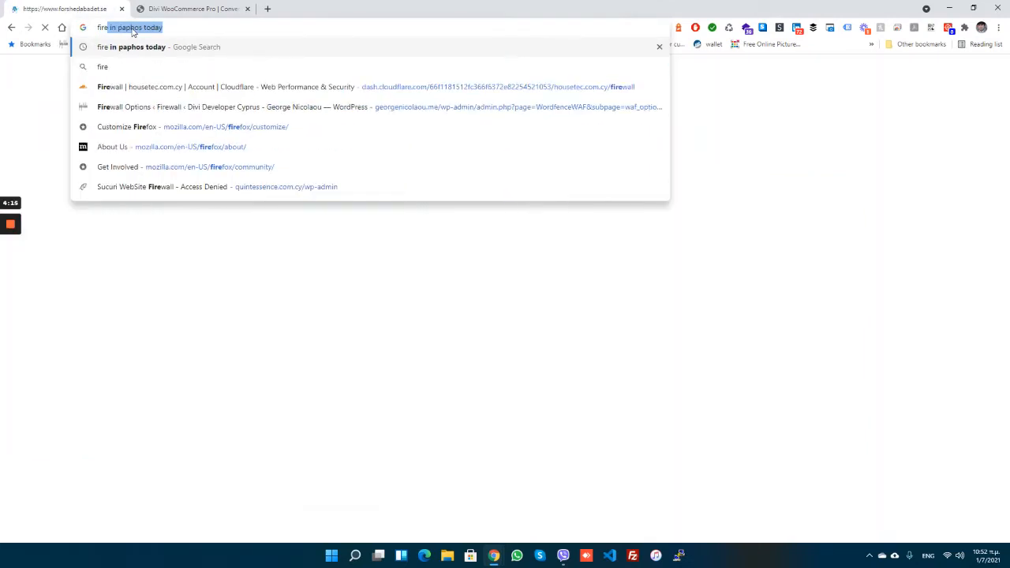
{"action": "key", "text": "BackSpace"}
{"action": "key", "text": "BackSpace"}
{"action": "key", "text": "BackSpace"}
{"action": "key", "text": "BackSpace"}
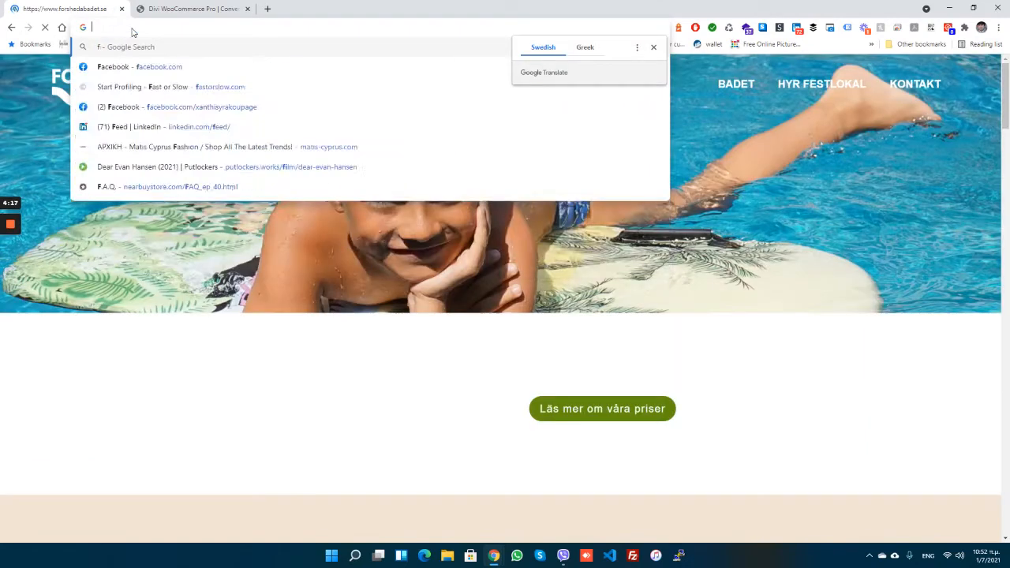
{"action": "key", "text": "BackSpace"}
Step: Load foreverqueenonline.com in place of the current page and log out of its WordPress account
{"action": "type", "text": "for"}
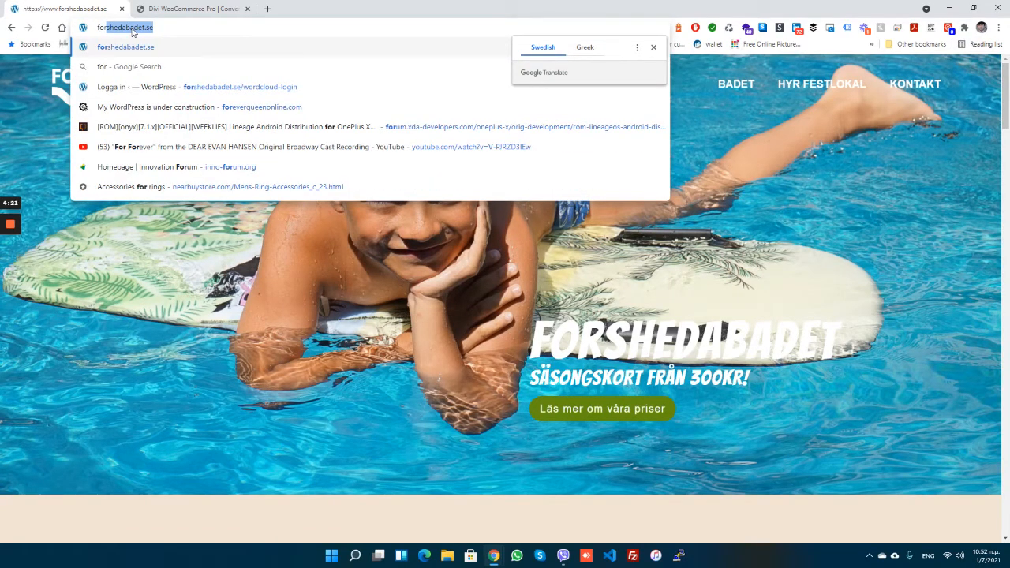
{"action": "type", "text": "e"}
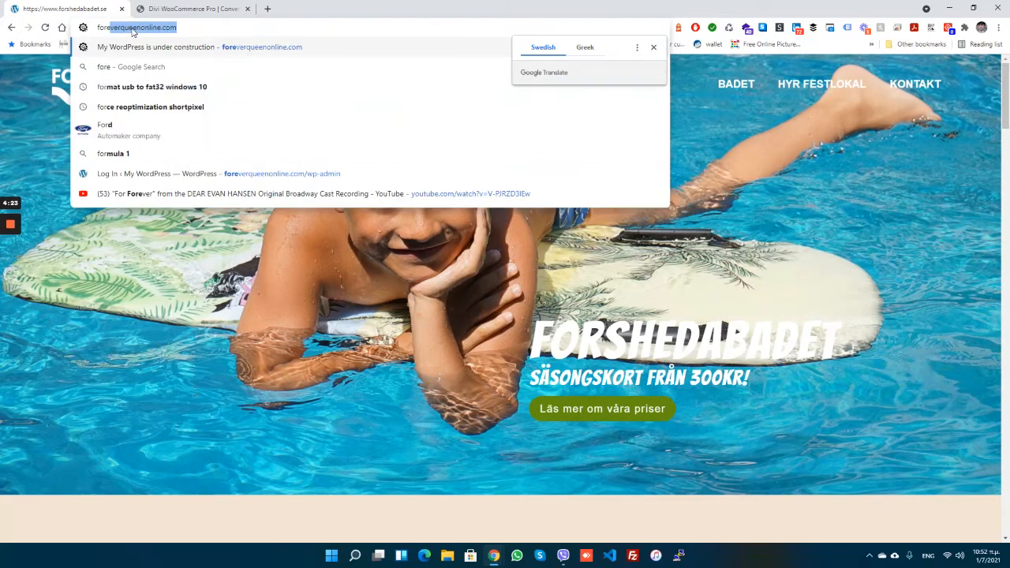
{"action": "key", "text": "Return"}
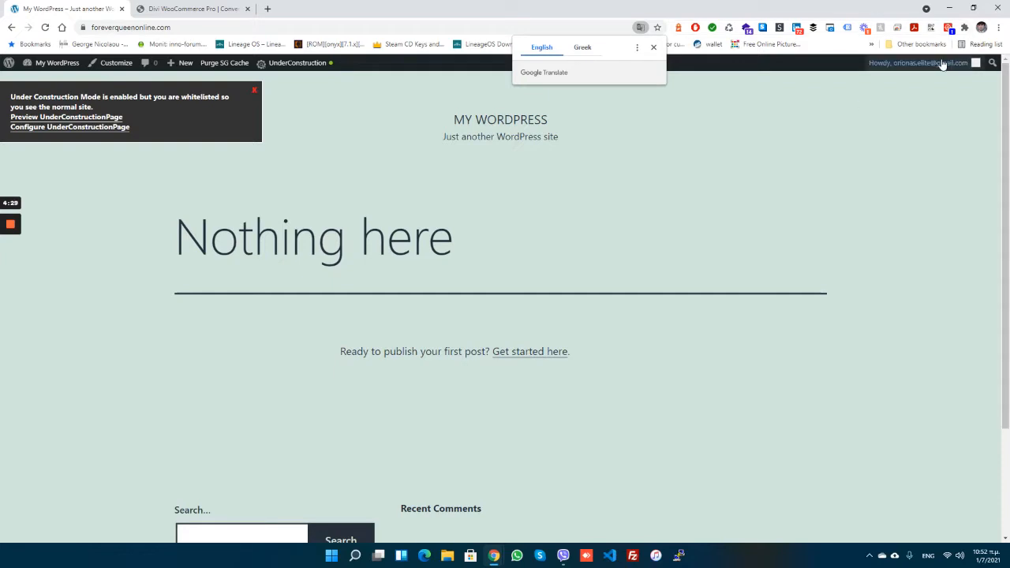
{"action": "mouse_move", "coordinate": [909, 72]}
{"action": "left_click", "coordinate": [905, 121]}
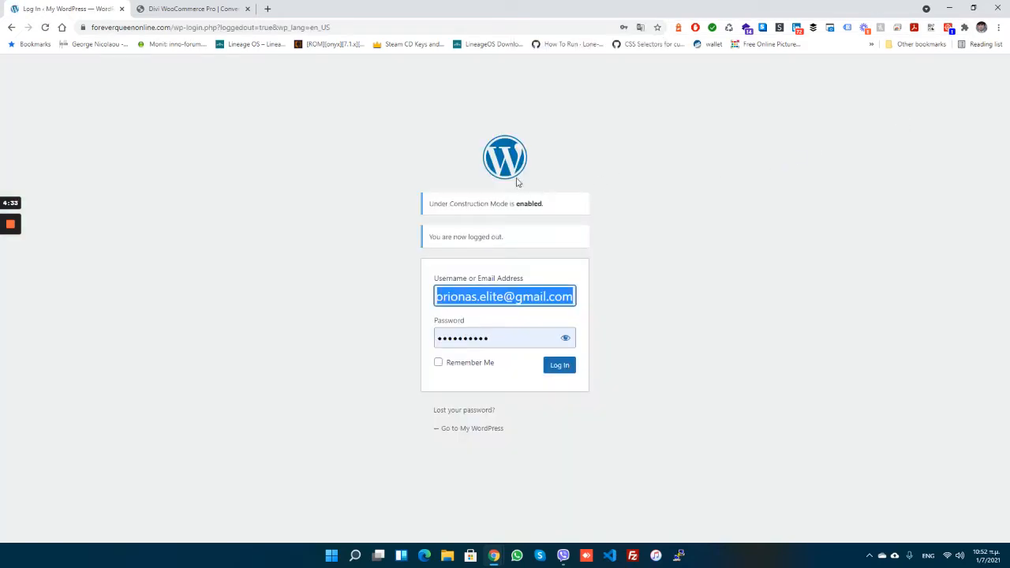
{"action": "left_click", "coordinate": [186, 27]}
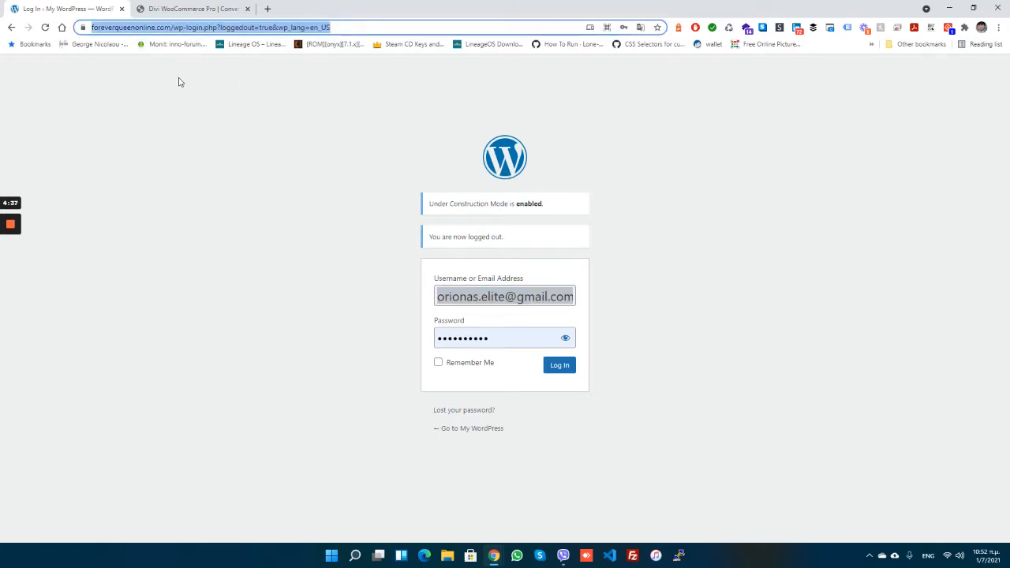
{"action": "key", "text": "End"}
{"action": "key", "text": "BackSpace"}
{"action": "key", "text": "BackSpace"}
{"action": "key", "text": "BackSpace"}
{"action": "key", "text": "BackSpace"}
{"action": "key", "text": "BackSpace"}
{"action": "key", "text": "BackSpace"}
{"action": "key", "text": "BackSpace"}
{"action": "key", "text": "BackSpace"}
{"action": "key", "text": "BackSpace"}
{"action": "key", "text": "BackSpace"}
{"action": "key", "text": "BackSpace"}
{"action": "key", "text": "BackSpace"}
{"action": "key", "text": "BackSpace"}
{"action": "key", "text": "BackSpace"}
{"action": "key", "text": "BackSpace"}
{"action": "key", "text": "BackSpace"}
{"action": "key", "text": "BackSpace"}
{"action": "key", "text": "BackSpace"}
{"action": "key", "text": "BackSpace"}
{"action": "key", "text": "BackSpace"}
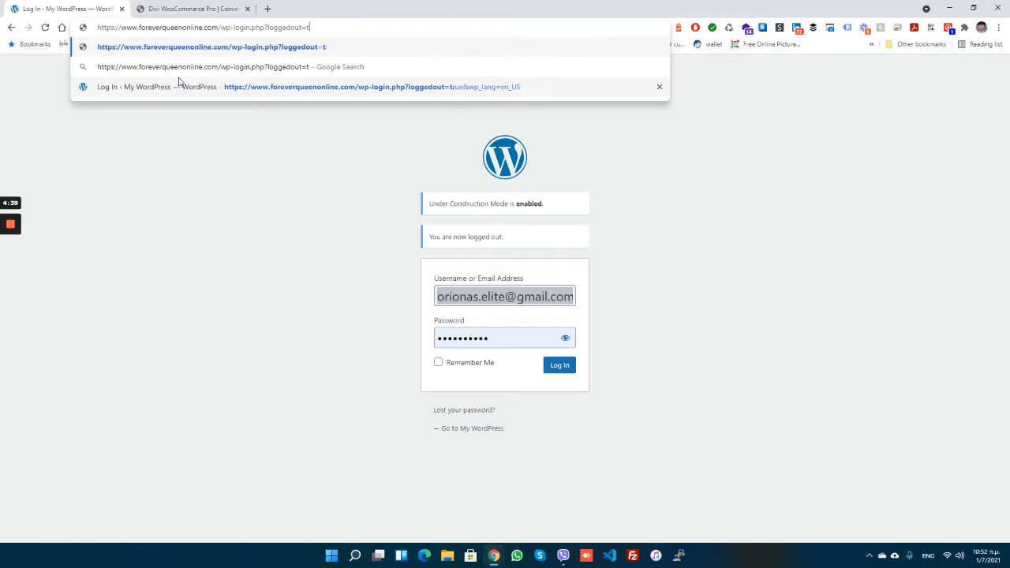
{"action": "key", "text": "BackSpace"}
{"action": "key", "text": "BackSpace"}
{"action": "key", "text": "BackSpace"}
{"action": "key", "text": "BackSpace"}
{"action": "key", "text": "BackSpace"}
{"action": "key", "text": "BackSpace"}
{"action": "key", "text": "BackSpace"}
{"action": "key", "text": "BackSpace"}
{"action": "key", "text": "BackSpace"}
{"action": "key", "text": "BackSpace"}
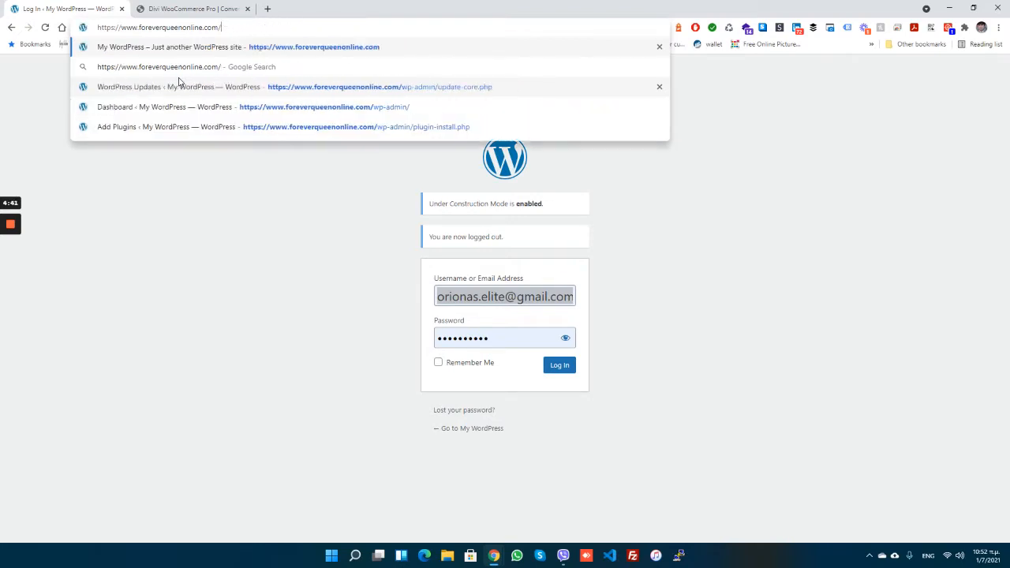
{"action": "key", "text": "Return"}
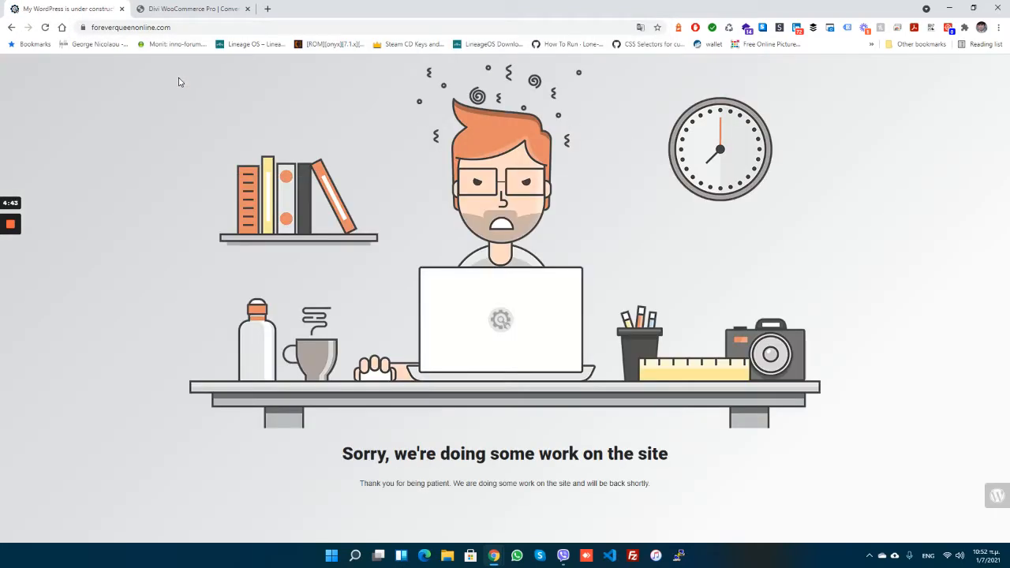
Step: Load the site's /wp-admin address and log in to WordPress with the prefilled credentials
{"action": "left_click", "coordinate": [190, 24]}
{"action": "key", "text": "End"}
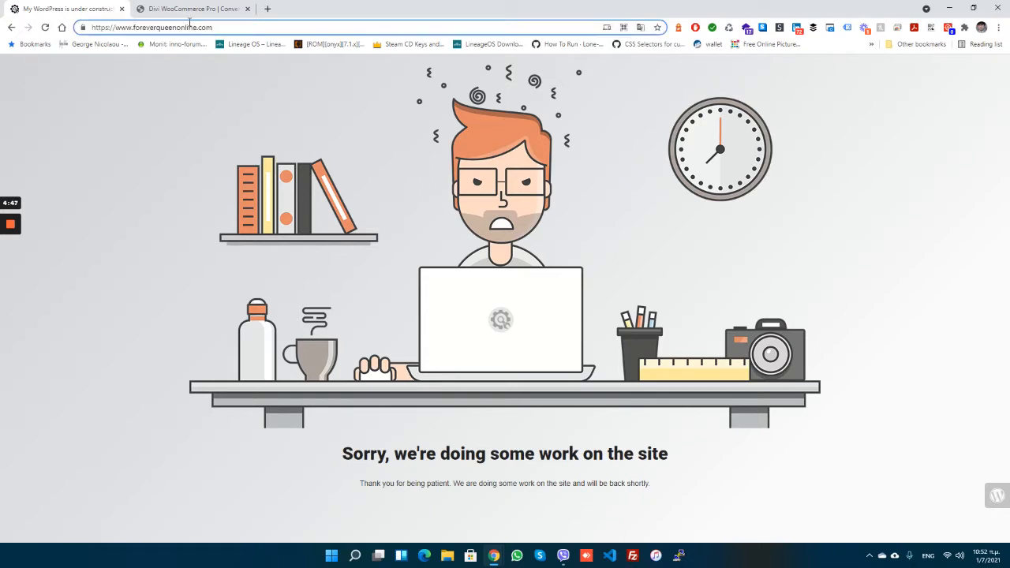
{"action": "type", "text": "/wp"}
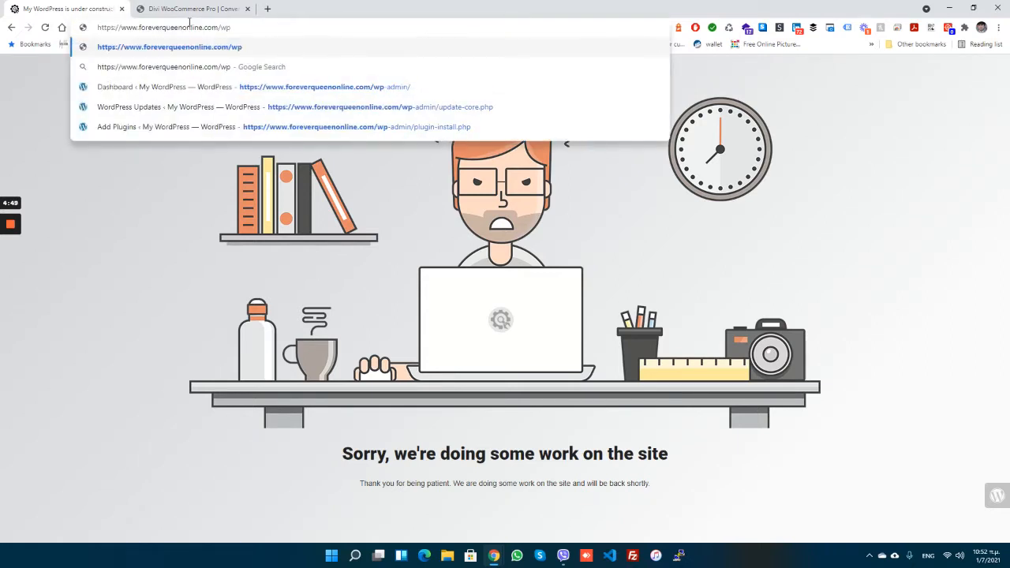
{"action": "type", "text": "-admin"}
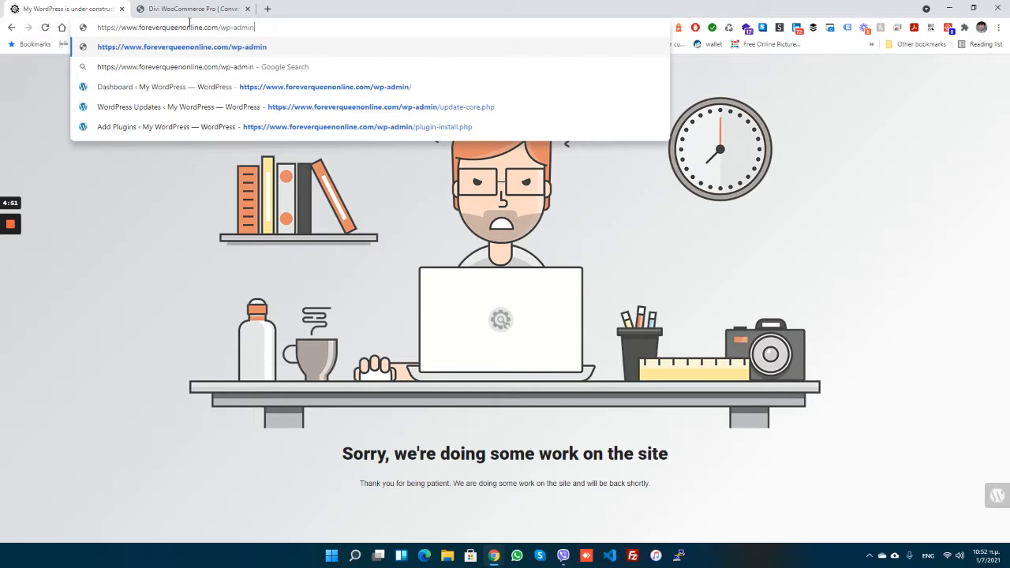
{"action": "key", "text": "Return"}
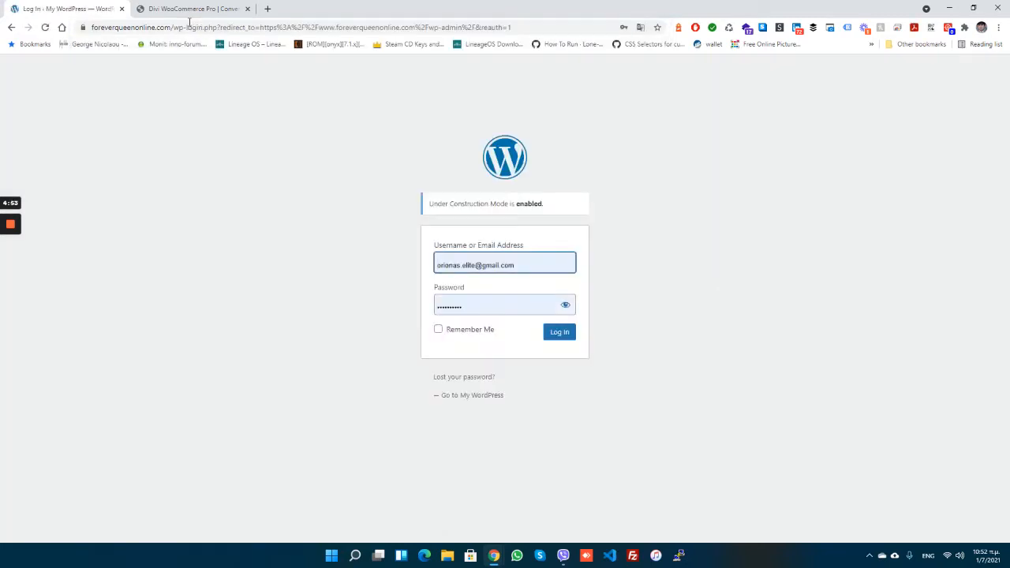
{"action": "key", "text": "Return"}
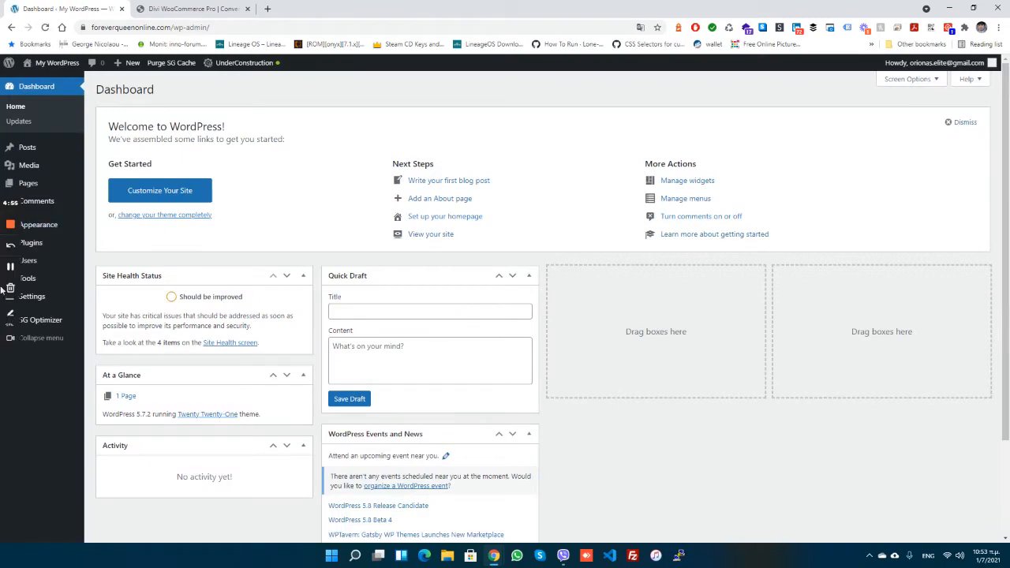
Step: Open the WordPress page for adding new plugins
{"action": "mouse_move", "coordinate": [79, 261]}
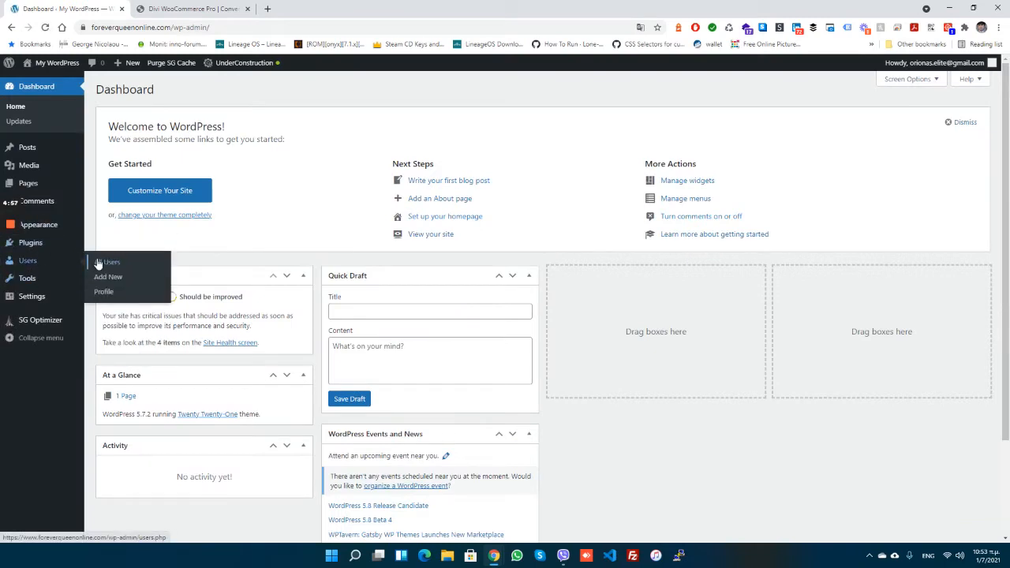
{"action": "mouse_move", "coordinate": [51, 246]}
{"action": "left_click", "coordinate": [107, 260]}
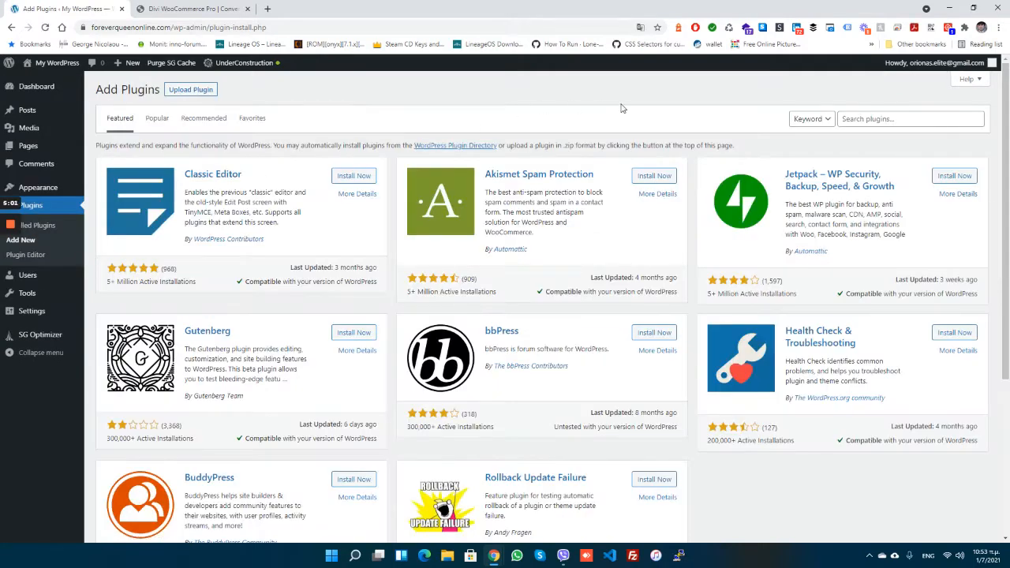
Step: Search the plugin directory for "migrate" and install and activate All-in-One WP Migration
{"action": "left_click", "coordinate": [857, 123]}
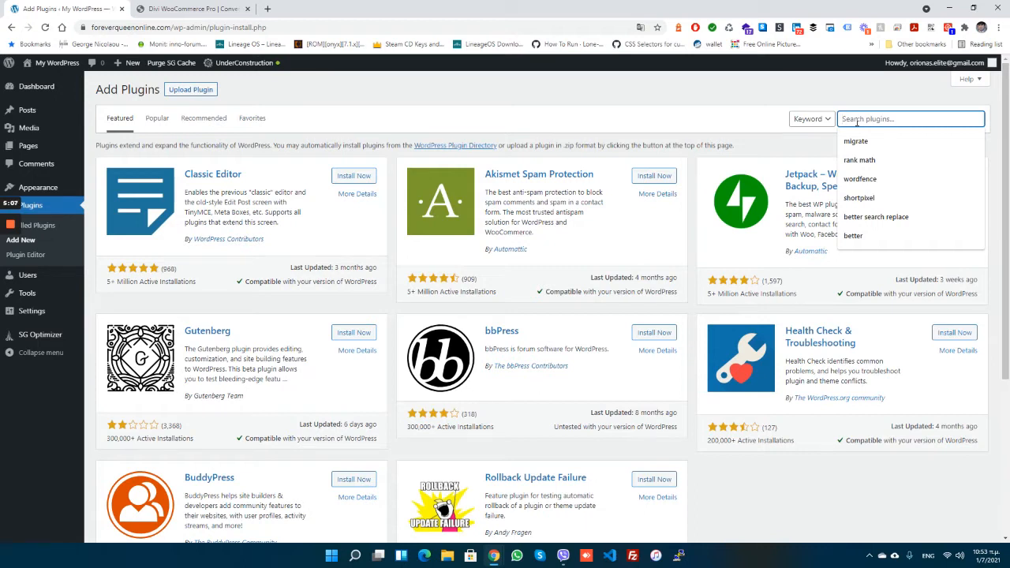
{"action": "type", "text": "migr"}
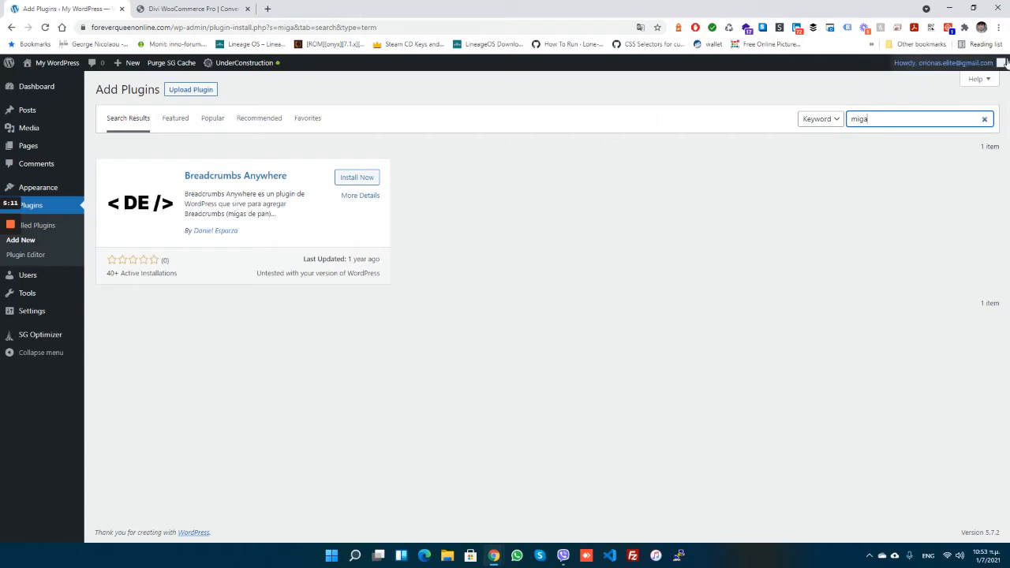
{"action": "mouse_move", "coordinate": [1008, 67]}
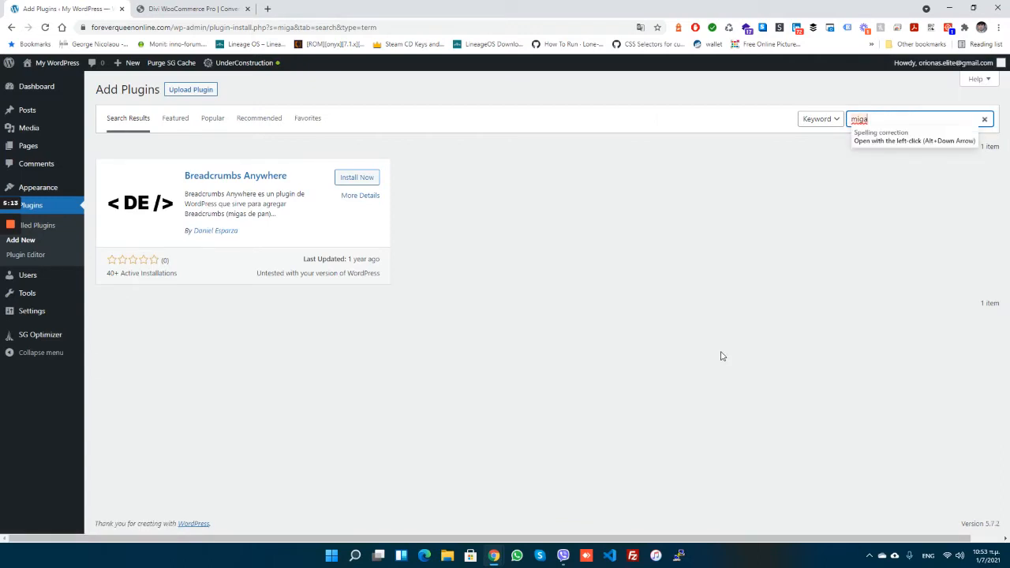
{"action": "type", "text": "t"}
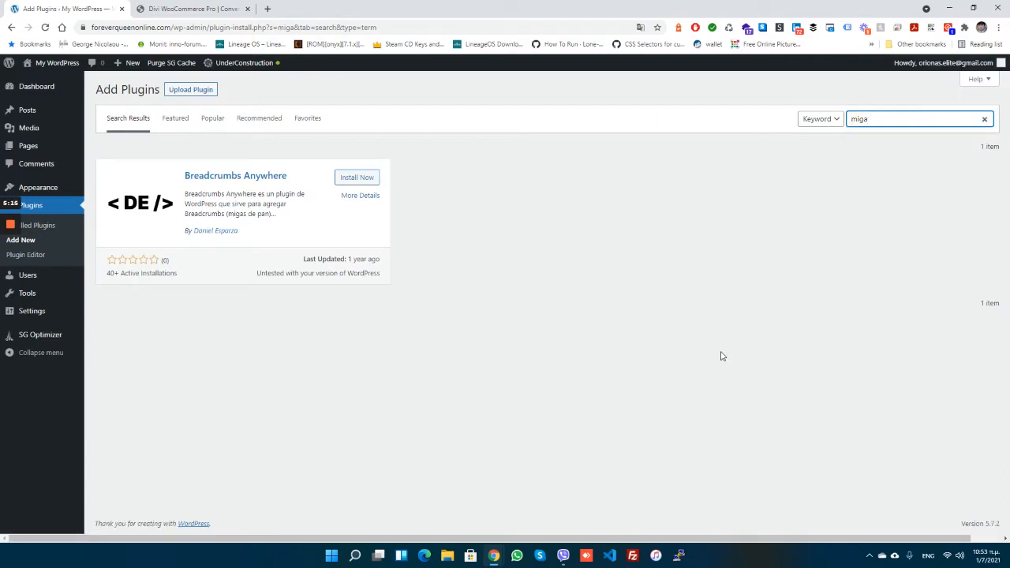
{"action": "key", "text": "BackSpace"}
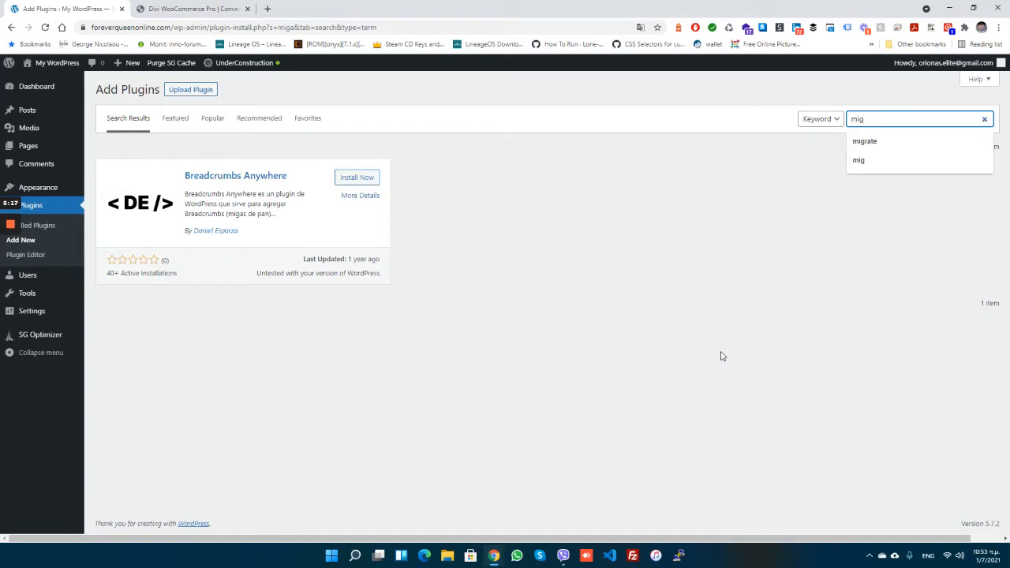
{"action": "type", "text": "rate"}
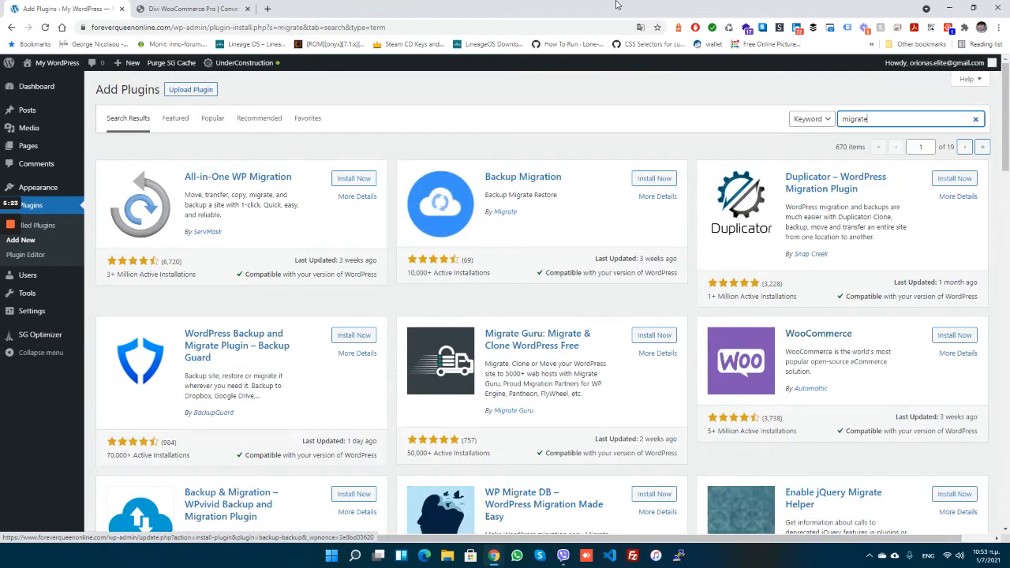
{"action": "left_click", "coordinate": [363, 178]}
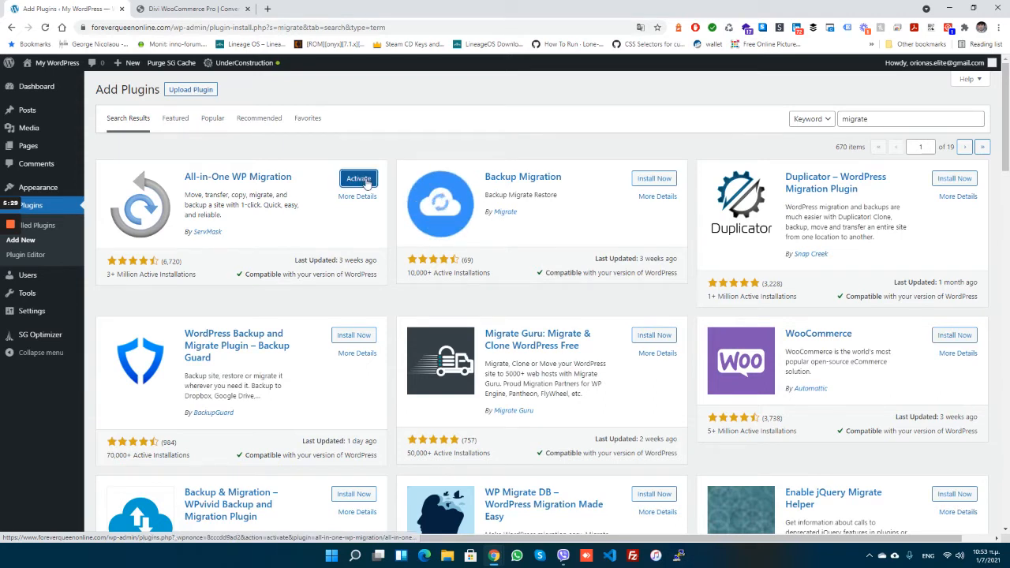
{"action": "left_click", "coordinate": [368, 182]}
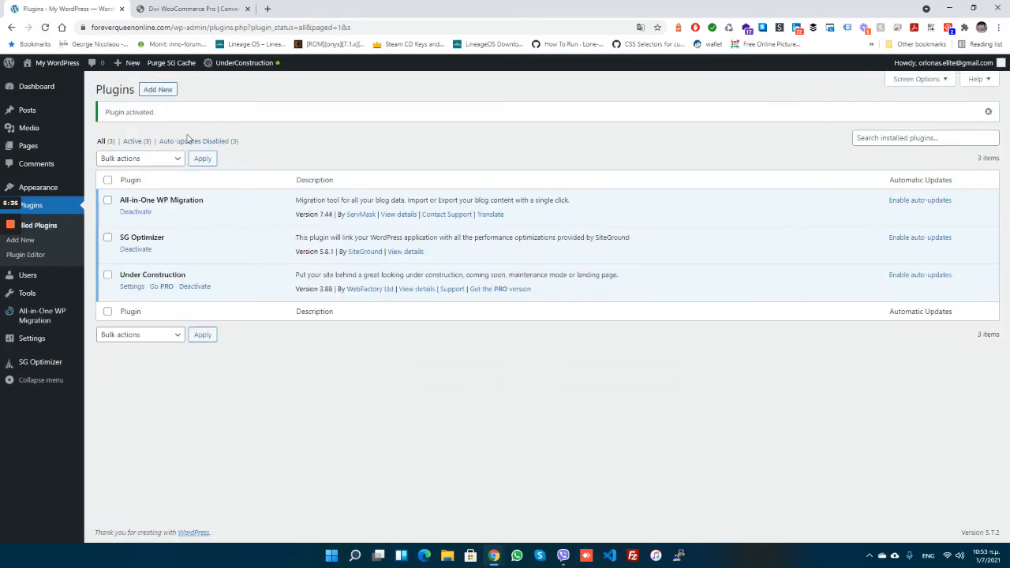
Step: Start a new plugin upload from a zip file and check the eshop folder for the archive
{"action": "left_click", "coordinate": [155, 93]}
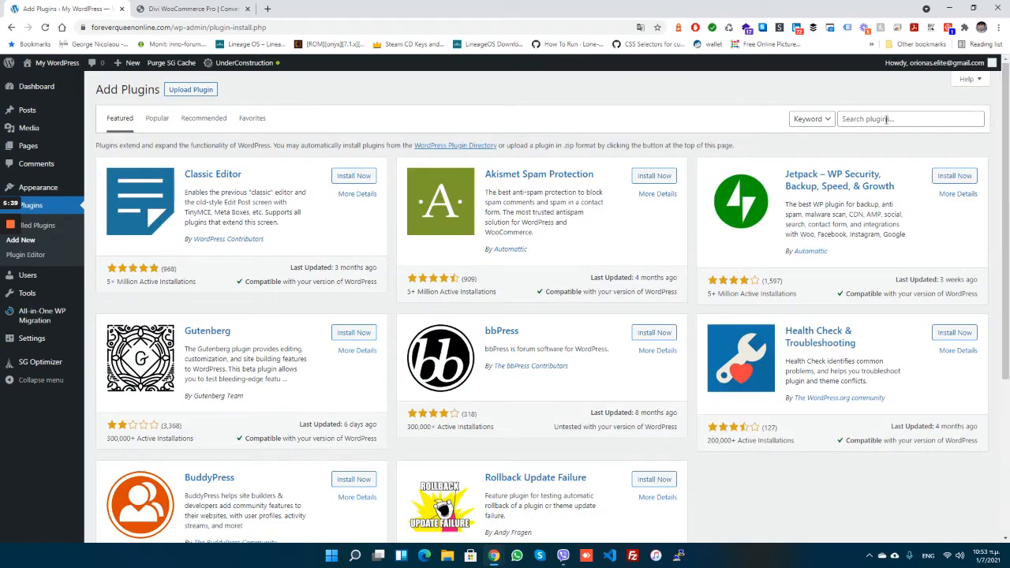
{"action": "left_click", "coordinate": [192, 90]}
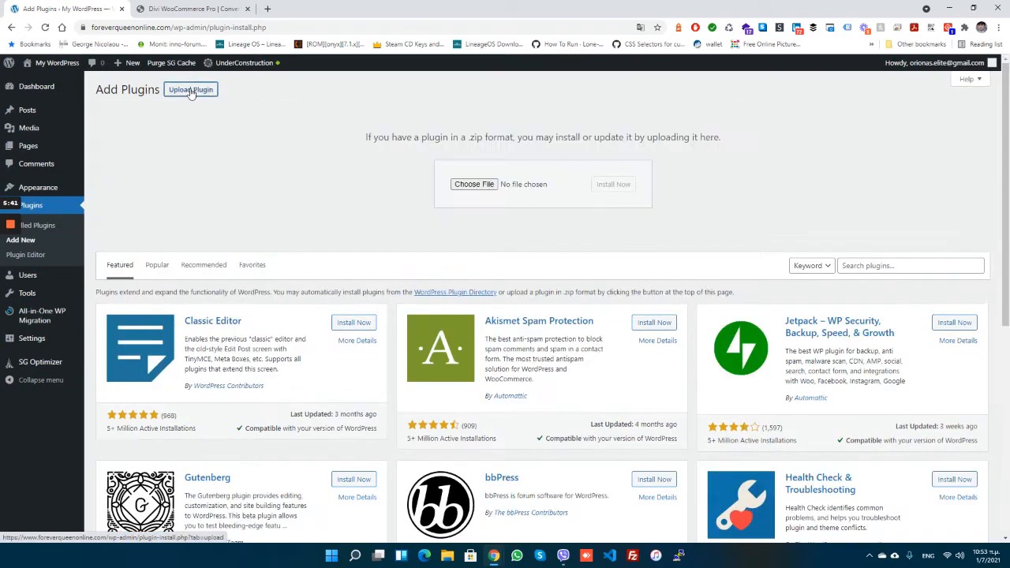
{"action": "left_click", "coordinate": [477, 184]}
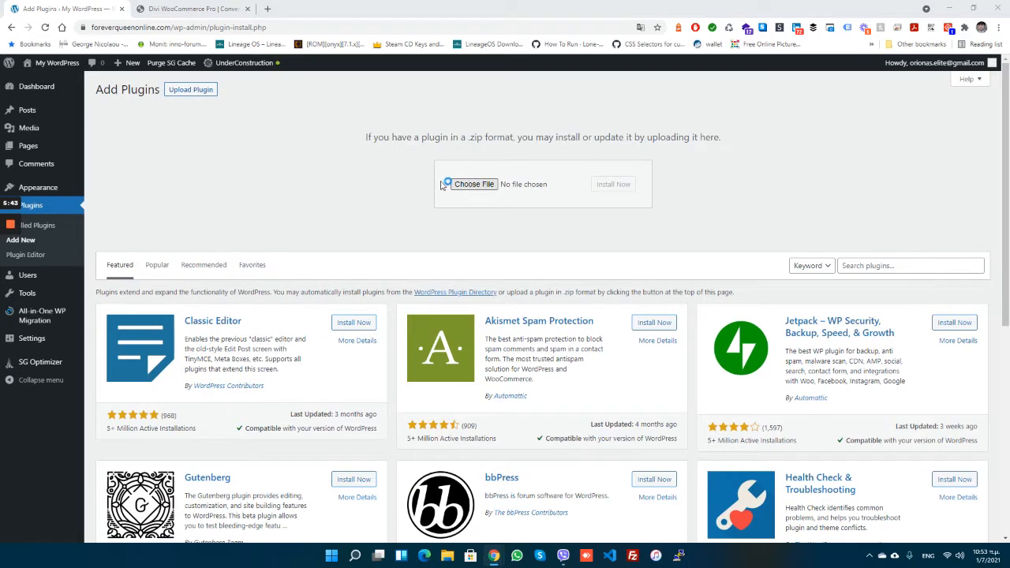
{"action": "scroll", "coordinate": [40, 102], "scroll_direction": "down", "scroll_amount": 1}
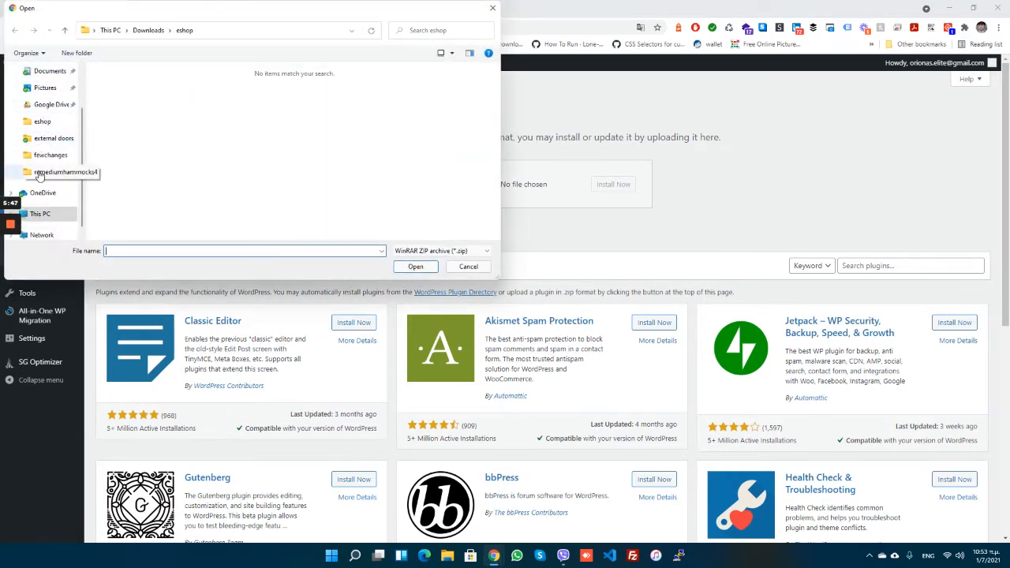
{"action": "left_click", "coordinate": [45, 121]}
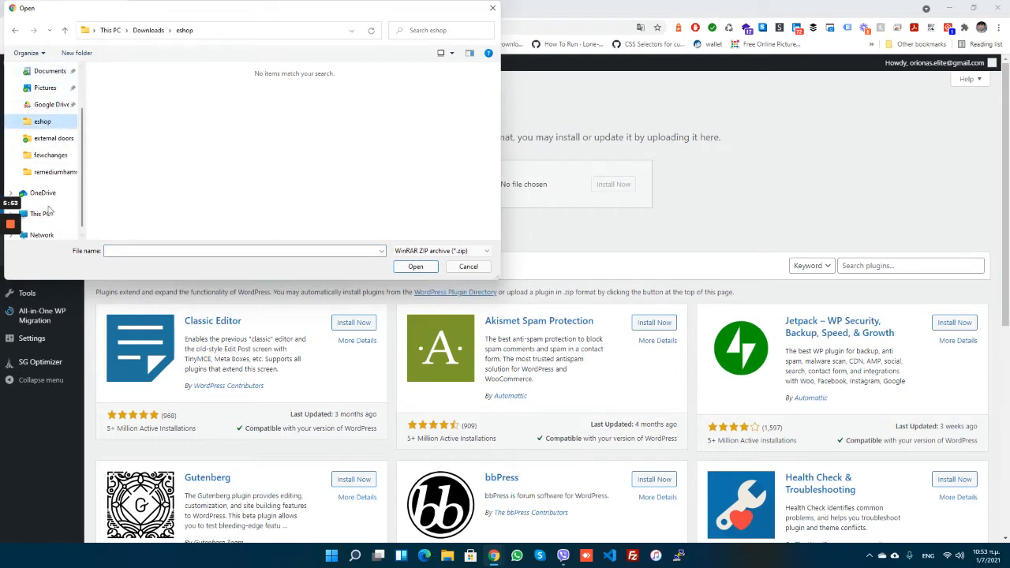
{"action": "scroll", "coordinate": [57, 90], "scroll_direction": "up", "scroll_amount": 1}
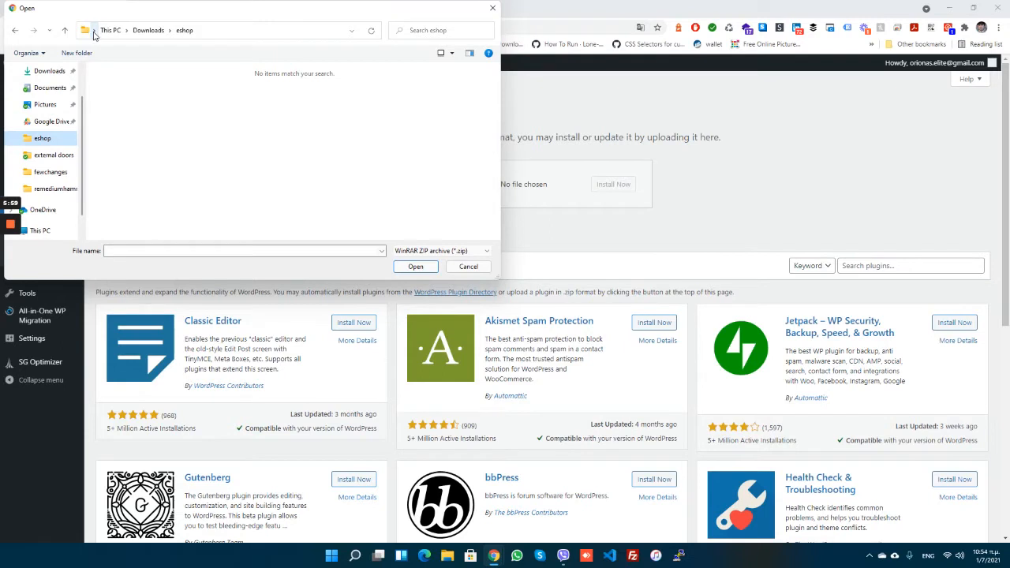
Step: Browse the C: drive to the desktop's development folder and open Life-time development plugins > All in One WP Migration
{"action": "left_click", "coordinate": [37, 229]}
{"action": "double_click", "coordinate": [132, 162]}
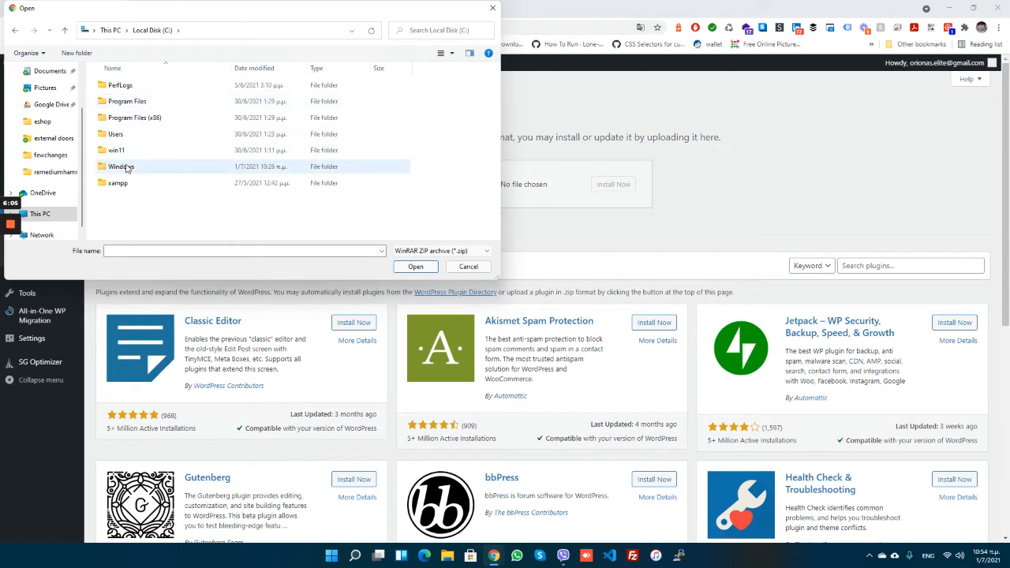
{"action": "double_click", "coordinate": [118, 135]}
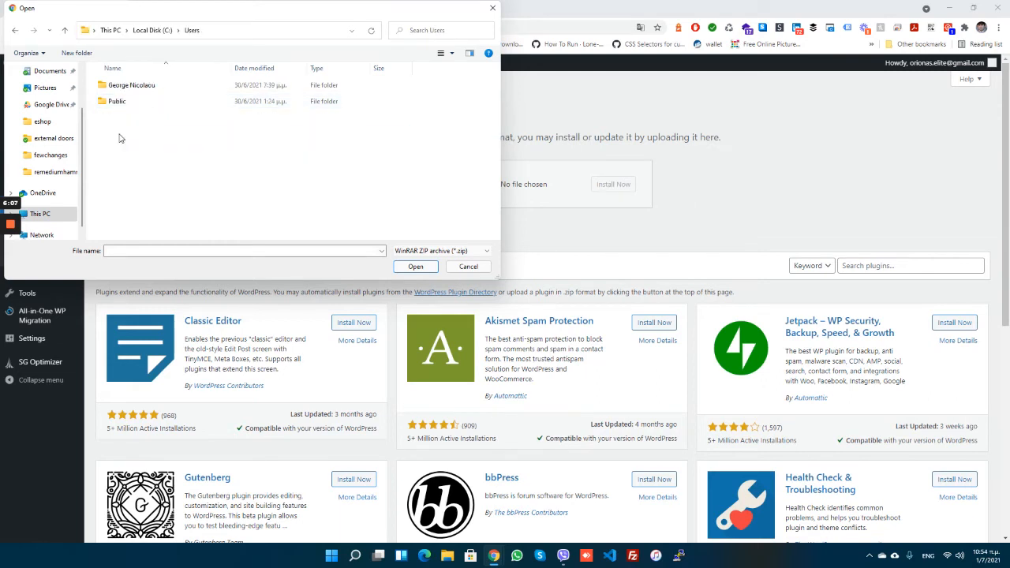
{"action": "double_click", "coordinate": [126, 87]}
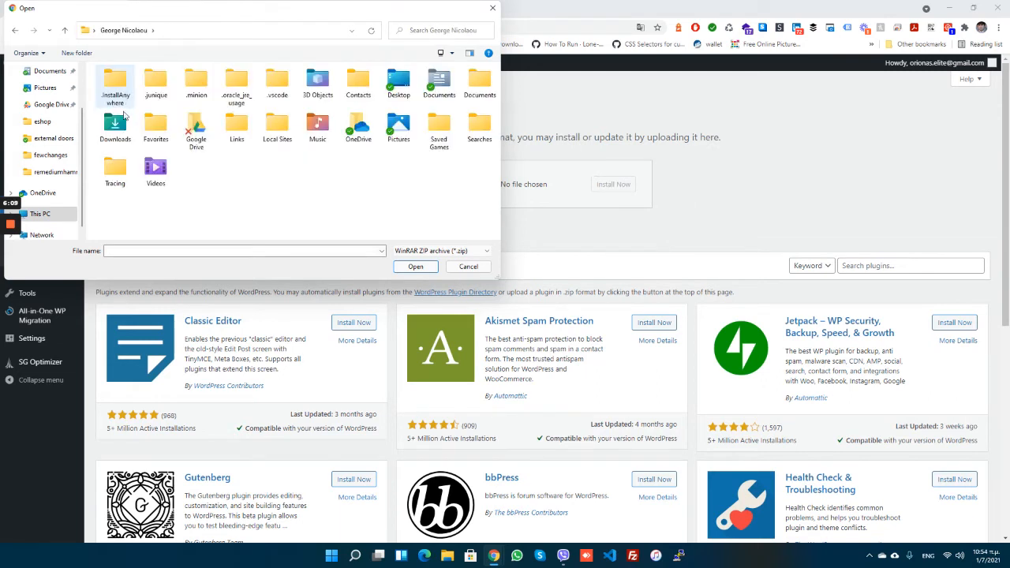
{"action": "double_click", "coordinate": [397, 85]}
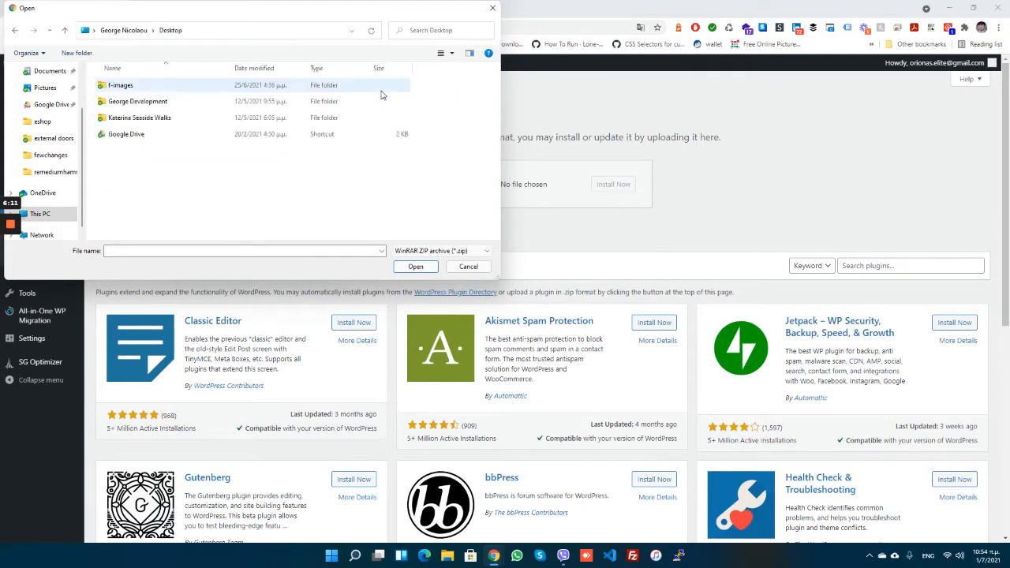
{"action": "double_click", "coordinate": [131, 107]}
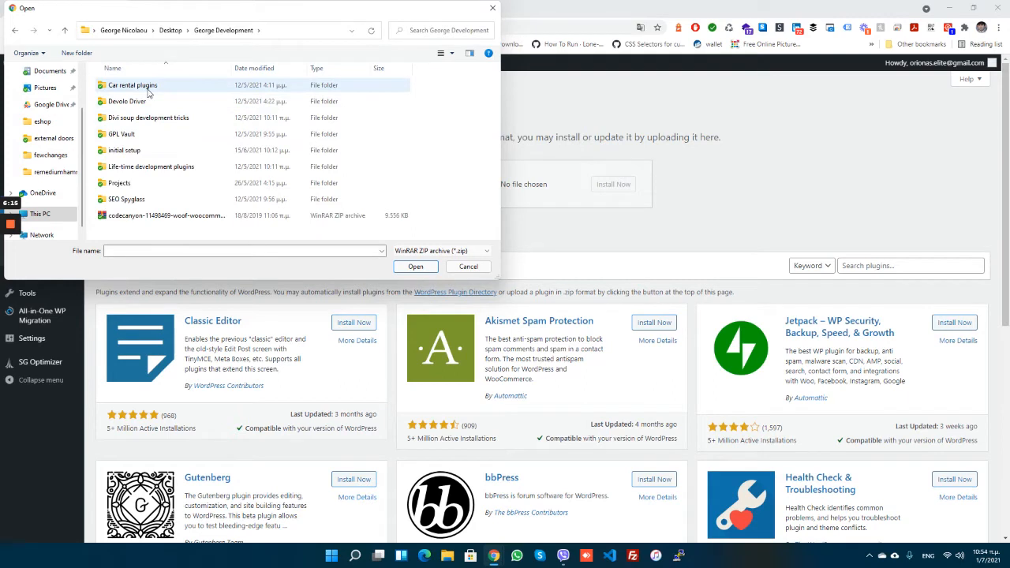
{"action": "double_click", "coordinate": [136, 166]}
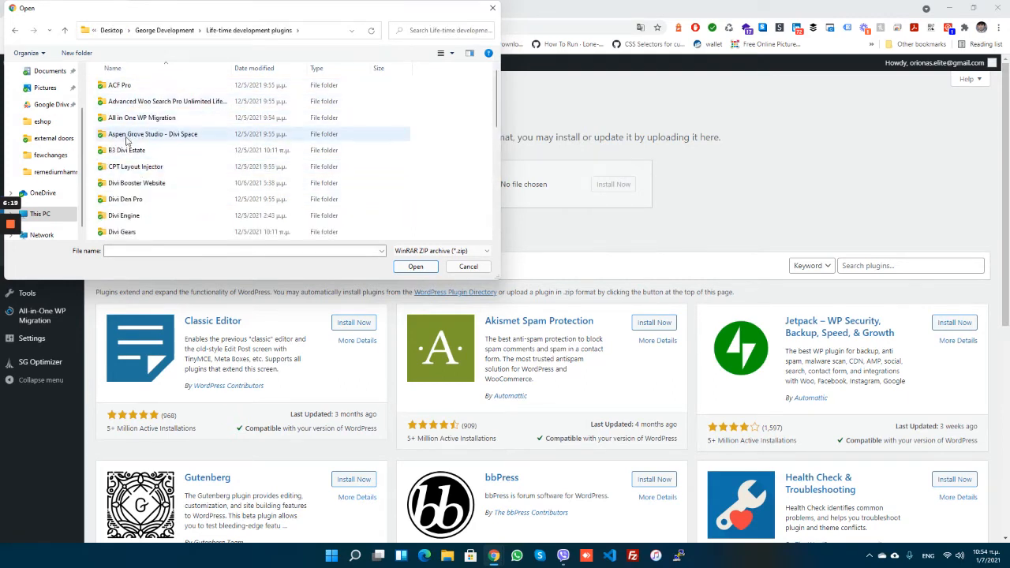
{"action": "double_click", "coordinate": [135, 124]}
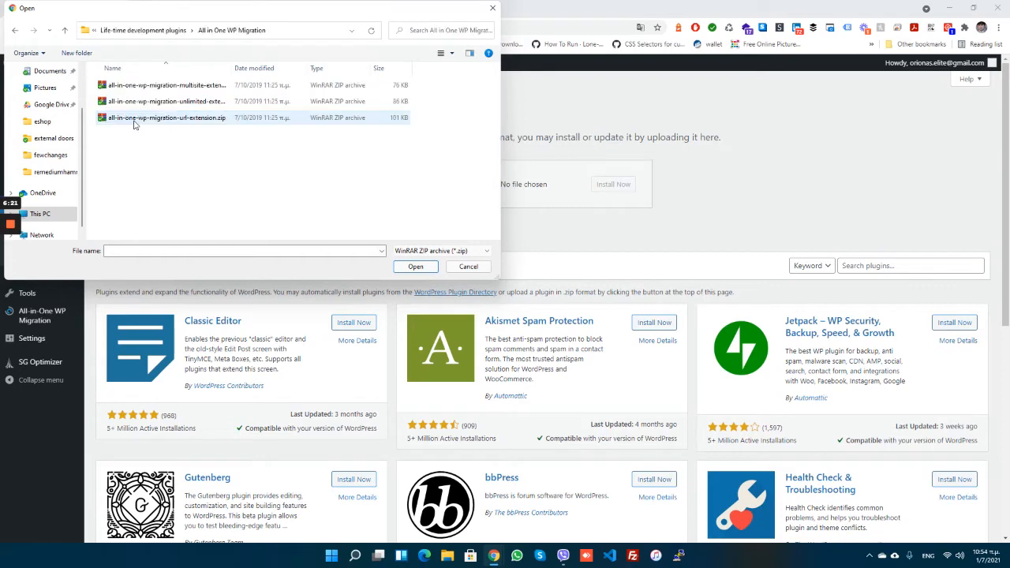
Step: Install and activate all-in-one-wp-migration-unlimited-extension.zip and update the extension to version 2.40
{"action": "left_click", "coordinate": [161, 103]}
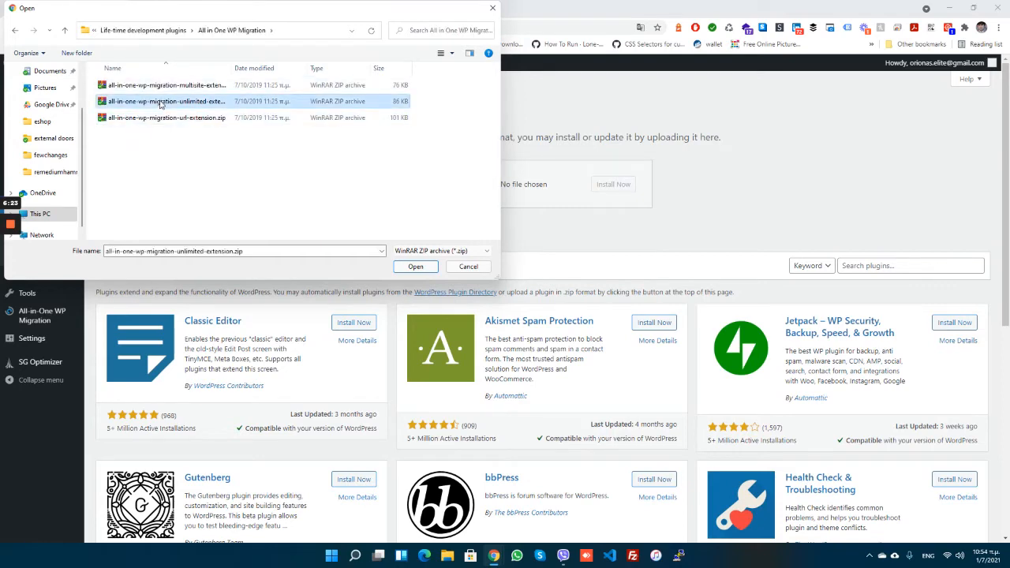
{"action": "left_click", "coordinate": [416, 266]}
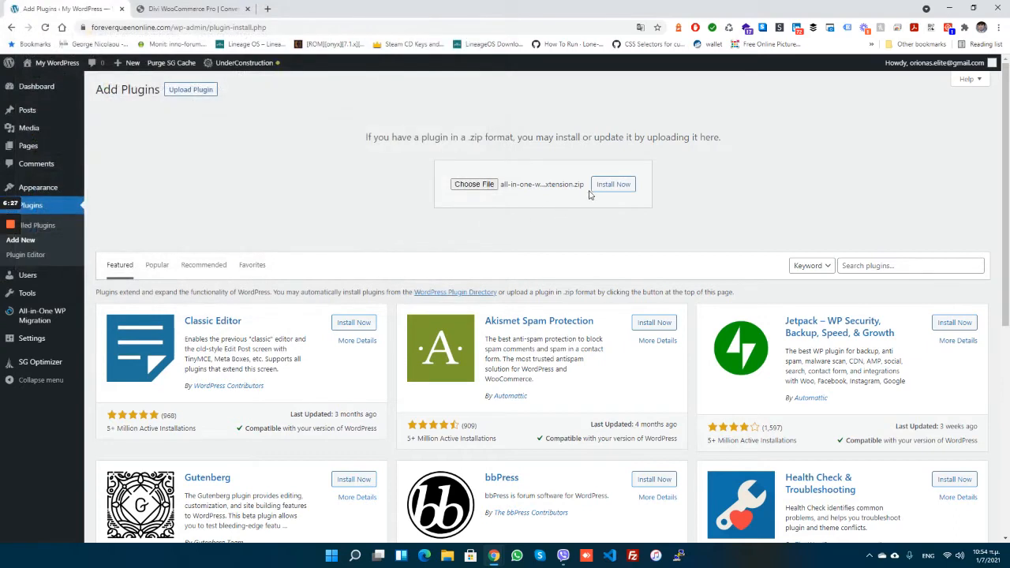
{"action": "left_click", "coordinate": [605, 189]}
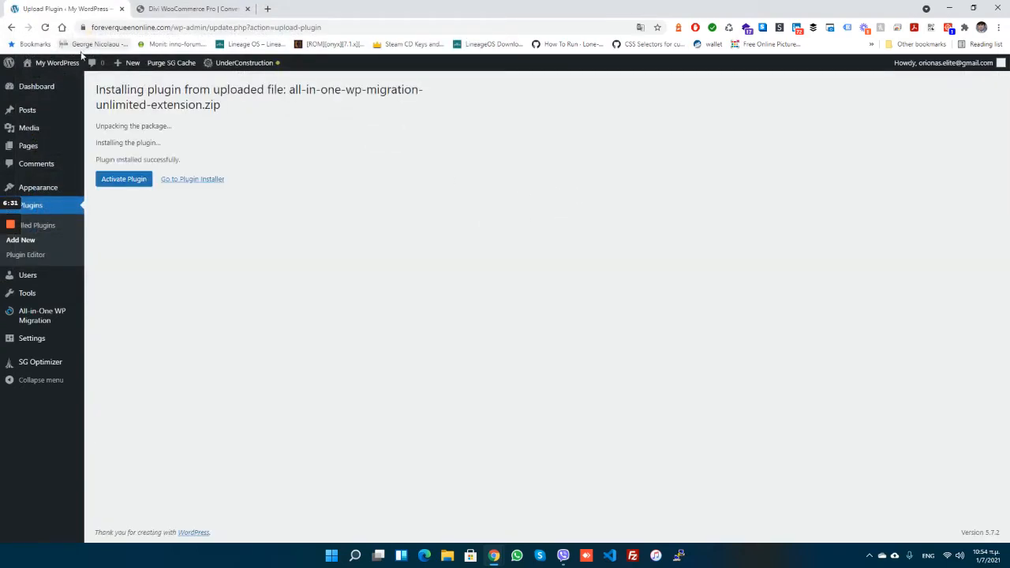
{"action": "left_click", "coordinate": [110, 180]}
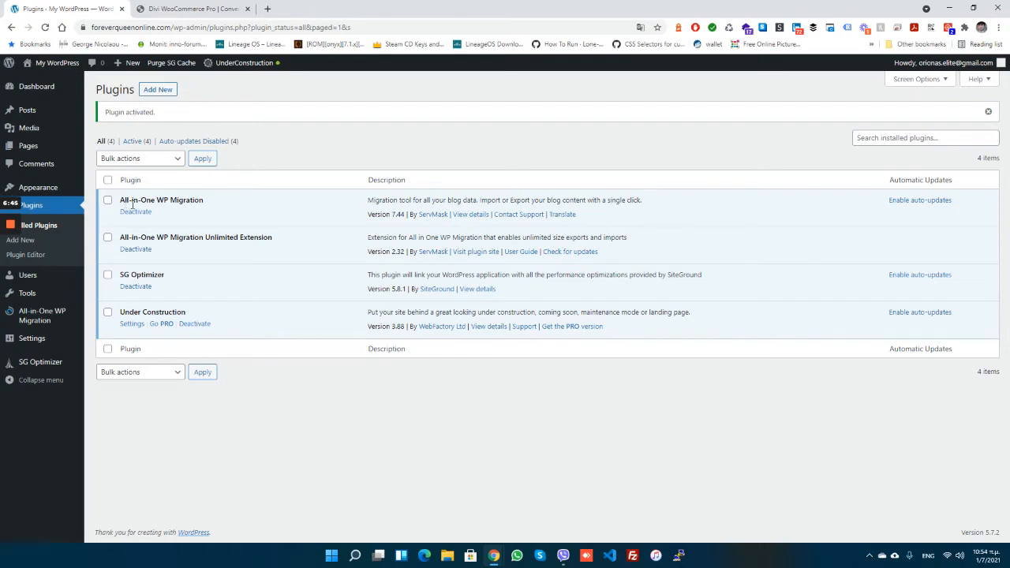
{"action": "left_click", "coordinate": [584, 253]}
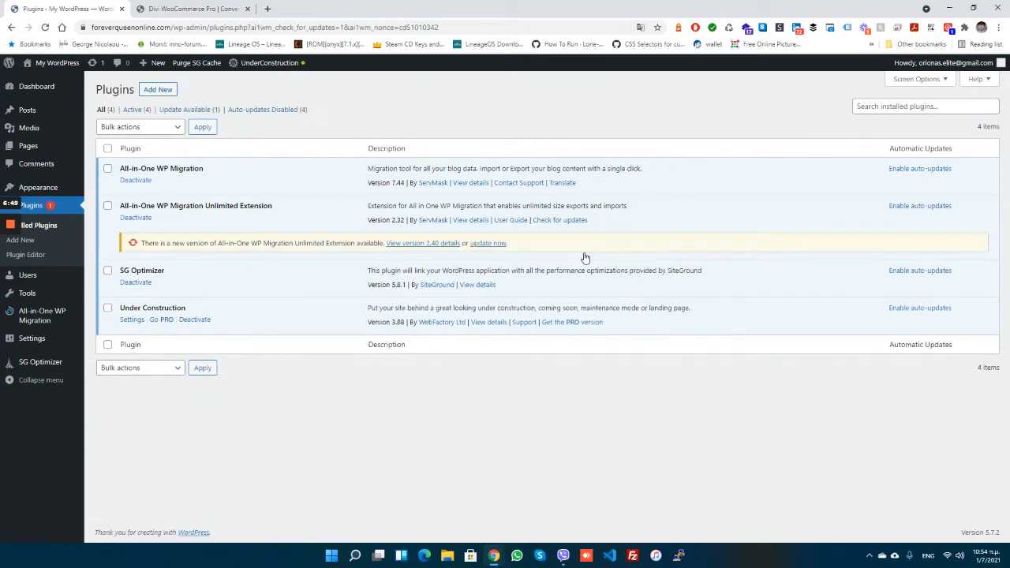
{"action": "left_click", "coordinate": [497, 244]}
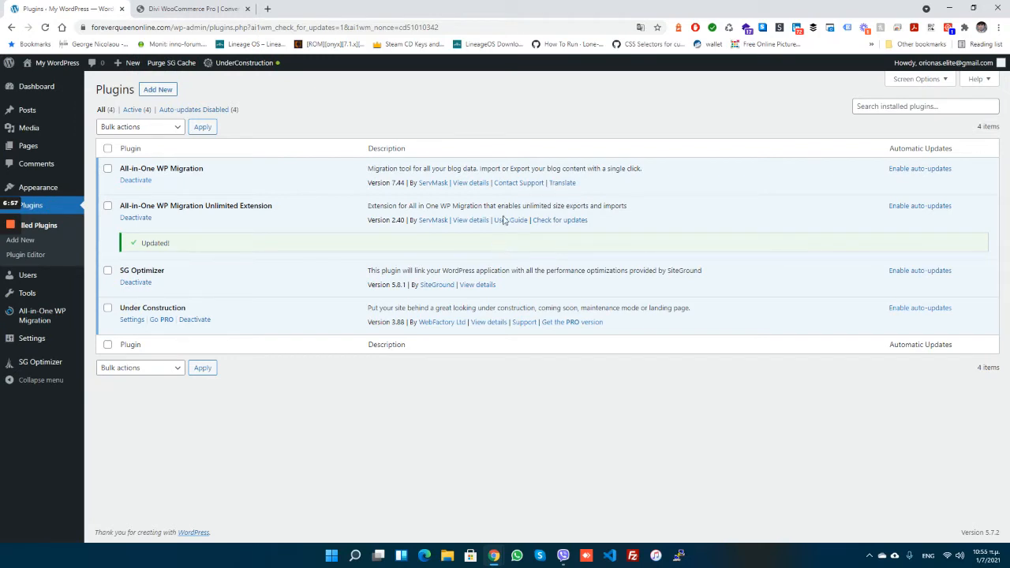
Step: Open the All-in-One WP Migration import page and start an import from a file
{"action": "mouse_move", "coordinate": [8, 264]}
{"action": "mouse_move", "coordinate": [35, 314]}
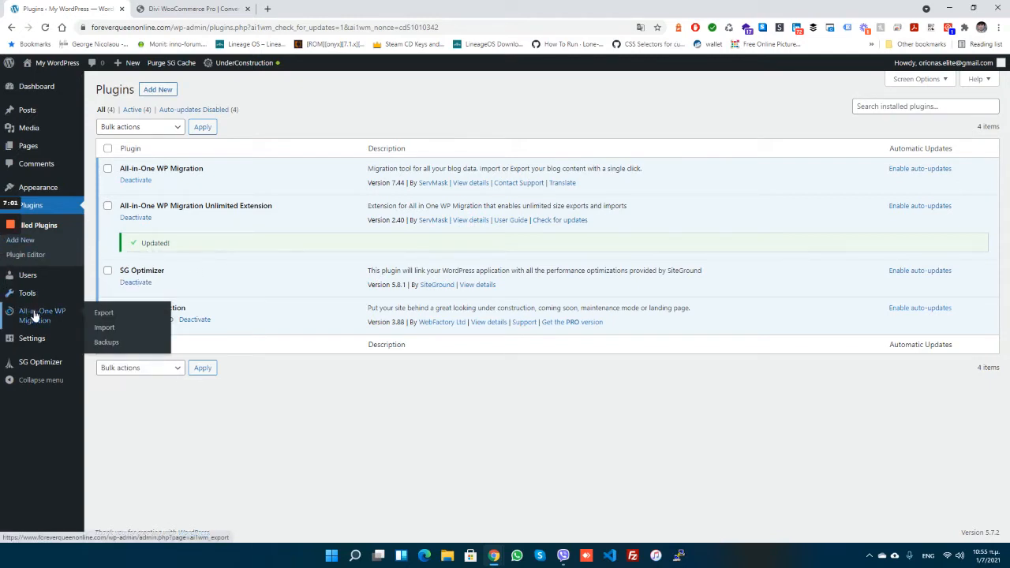
{"action": "left_click", "coordinate": [103, 333]}
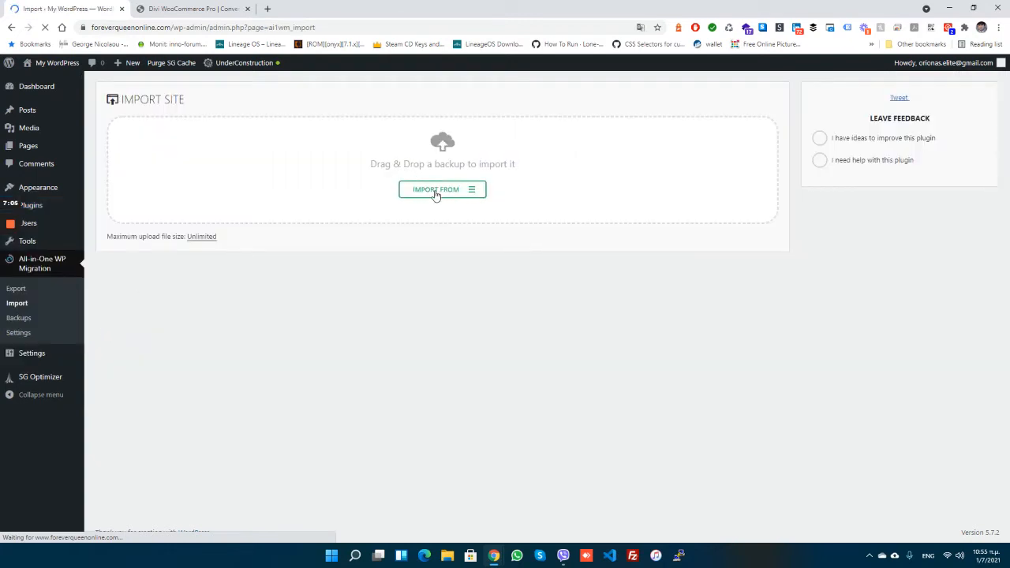
{"action": "left_click", "coordinate": [435, 191]}
{"action": "left_click", "coordinate": [418, 207]}
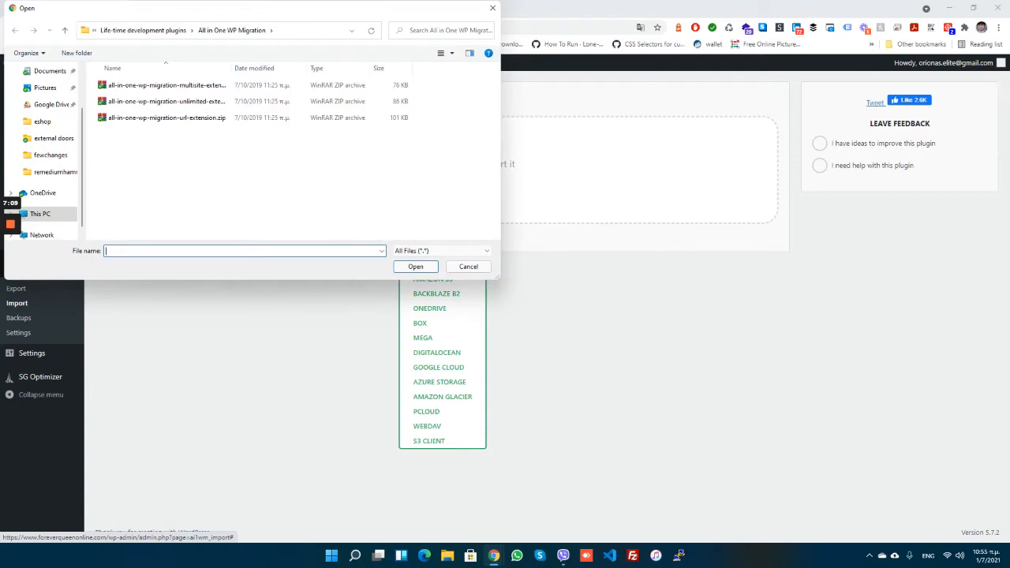
Step: Browse from the plugins folder up to the desktop's development folder and open its initial setup folder
{"action": "left_click", "coordinate": [149, 32]}
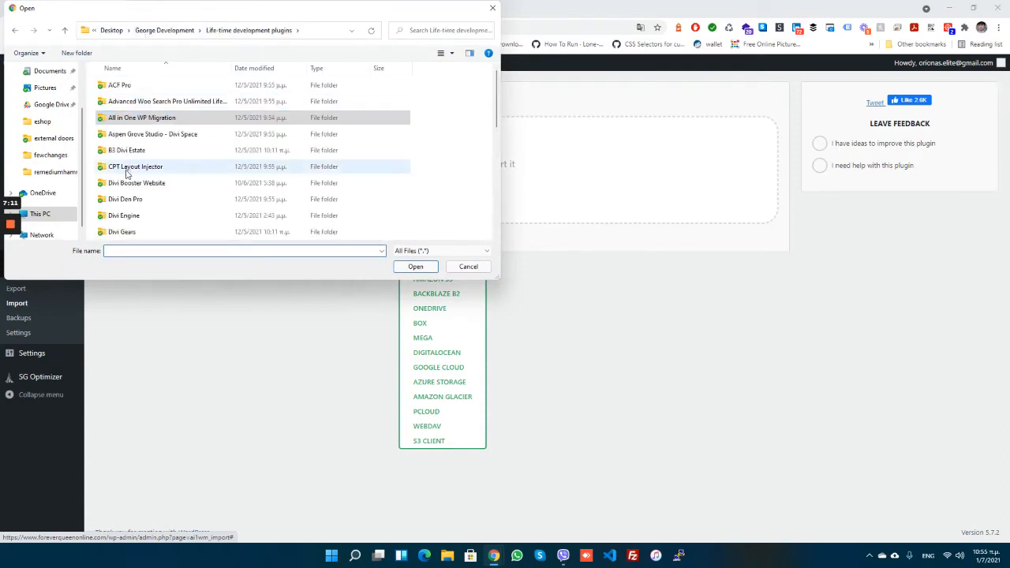
{"action": "scroll", "coordinate": [131, 221], "scroll_direction": "down", "scroll_amount": 2}
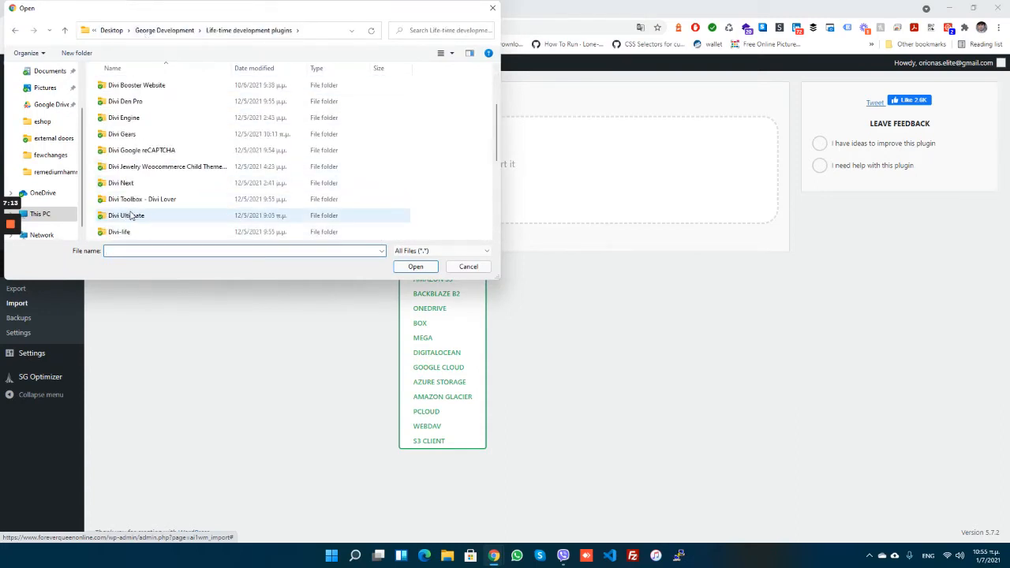
{"action": "scroll", "coordinate": [135, 174], "scroll_direction": "up", "scroll_amount": 1}
{"action": "left_click", "coordinate": [169, 31]}
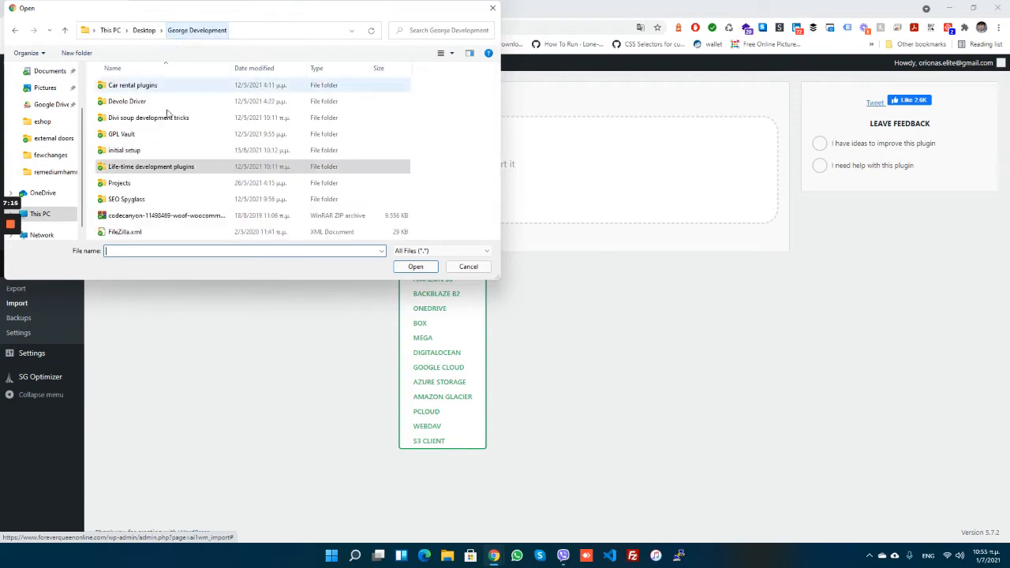
{"action": "double_click", "coordinate": [138, 150]}
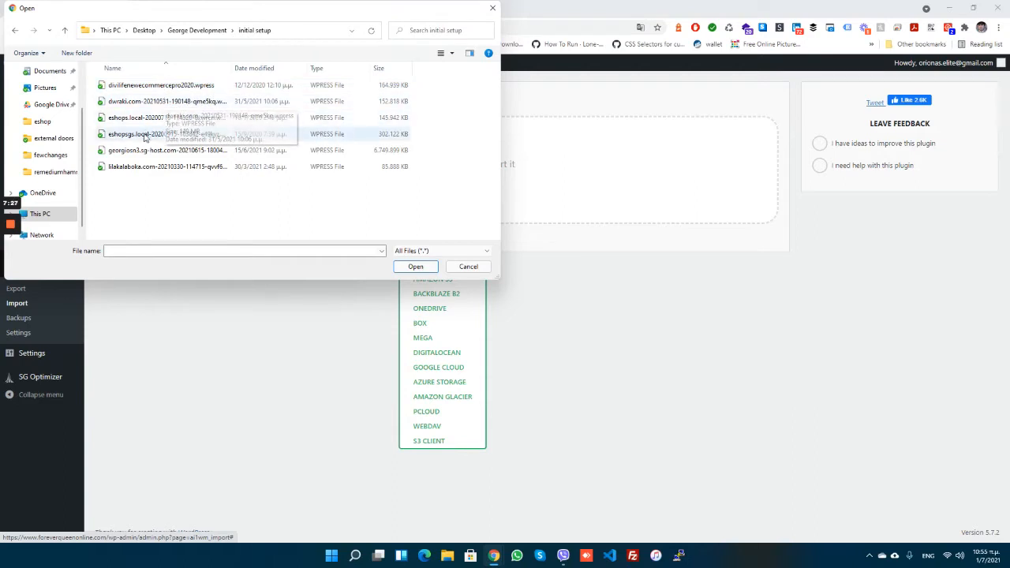
Step: Look through the WPRESS backups and start importing divilifenewecommercepro2020.wpress
{"action": "left_click", "coordinate": [155, 120]}
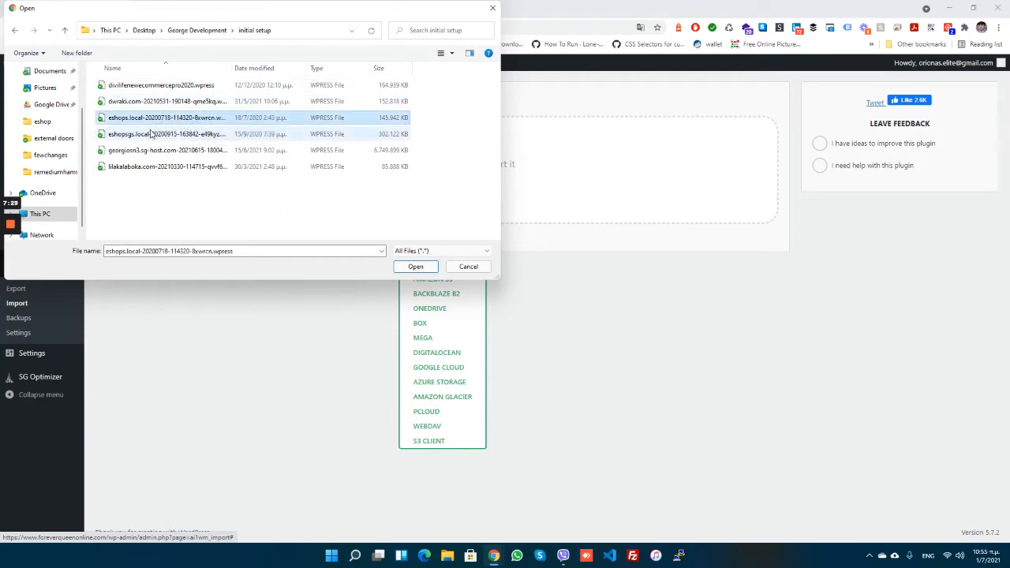
{"action": "left_click", "coordinate": [154, 133]}
{"action": "left_click", "coordinate": [151, 120]}
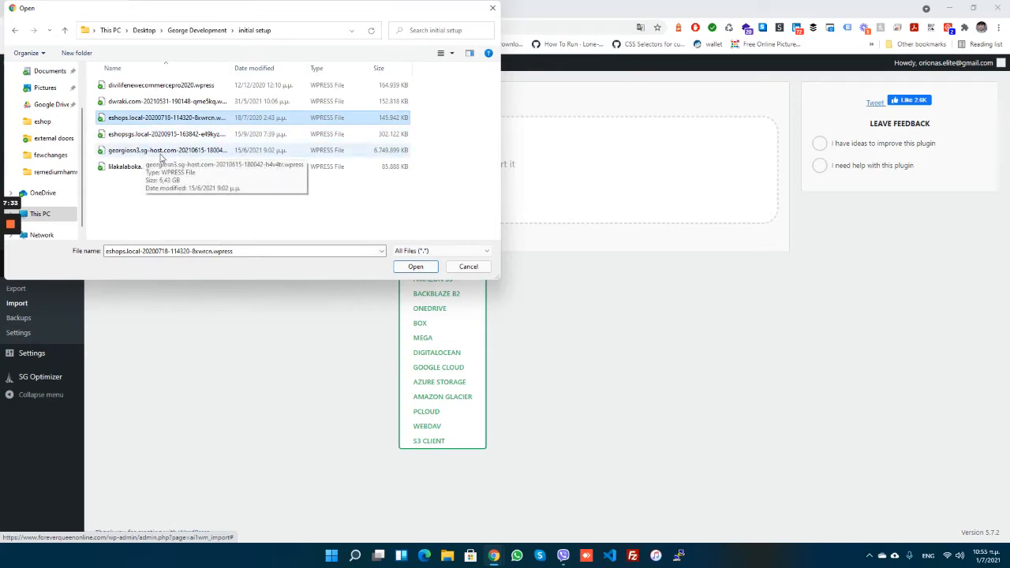
{"action": "left_click", "coordinate": [161, 155]}
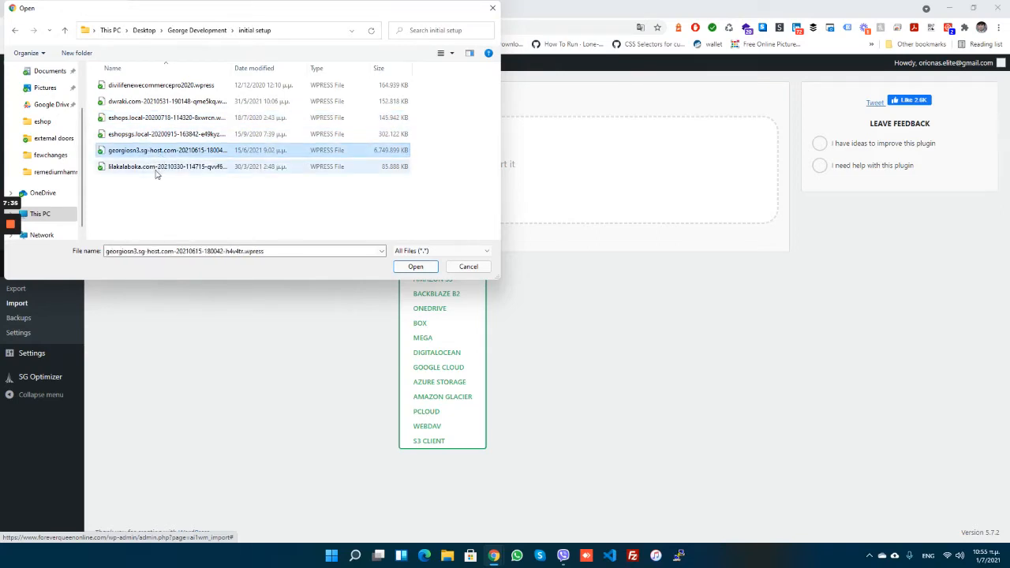
{"action": "left_click", "coordinate": [156, 176]}
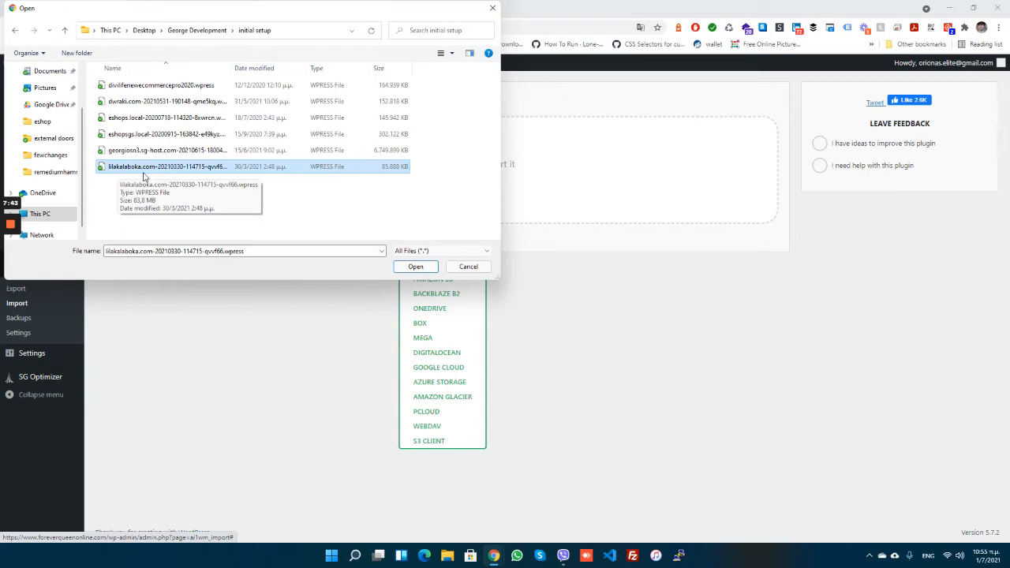
{"action": "left_click", "coordinate": [162, 86]}
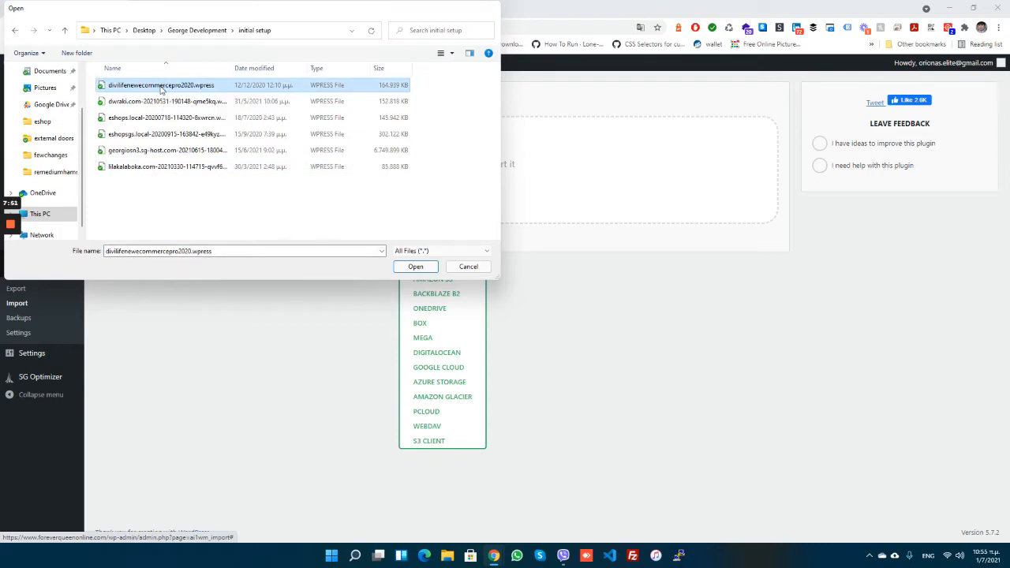
{"action": "double_click", "coordinate": [161, 85]}
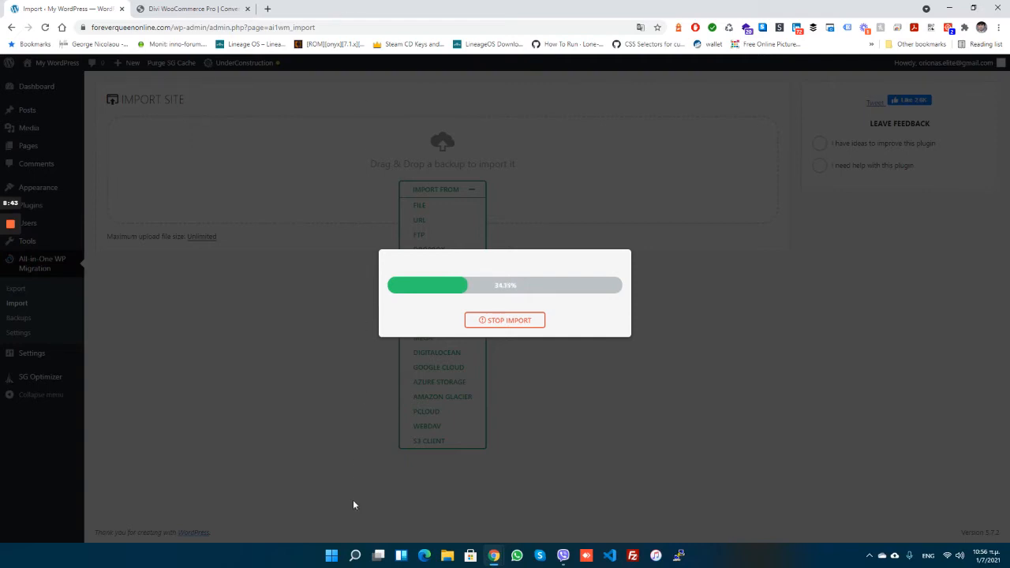
Step: Switch to File Explorer and check the properties of divilifenewecommercepro2020.wpress among the recent files, leaving the window minimized
{"action": "left_click", "coordinate": [447, 557]}
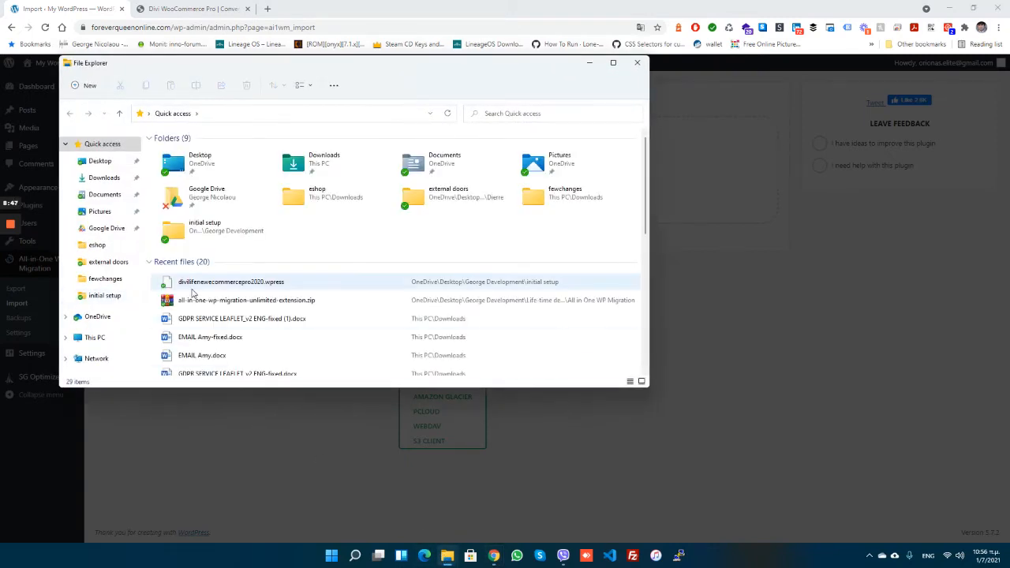
{"action": "left_click", "coordinate": [198, 286]}
{"action": "right_click", "coordinate": [200, 287]}
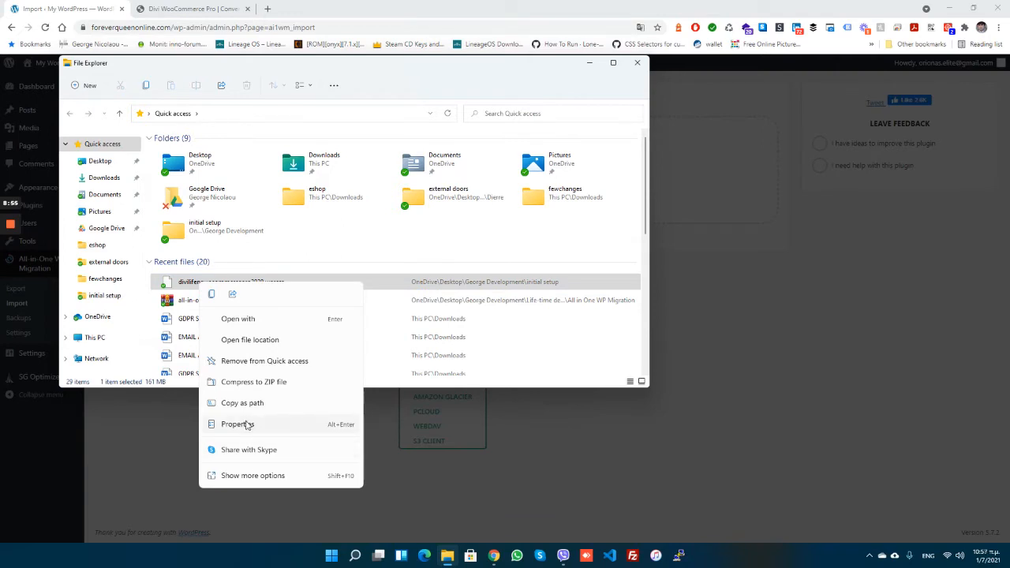
{"action": "left_click", "coordinate": [246, 424]}
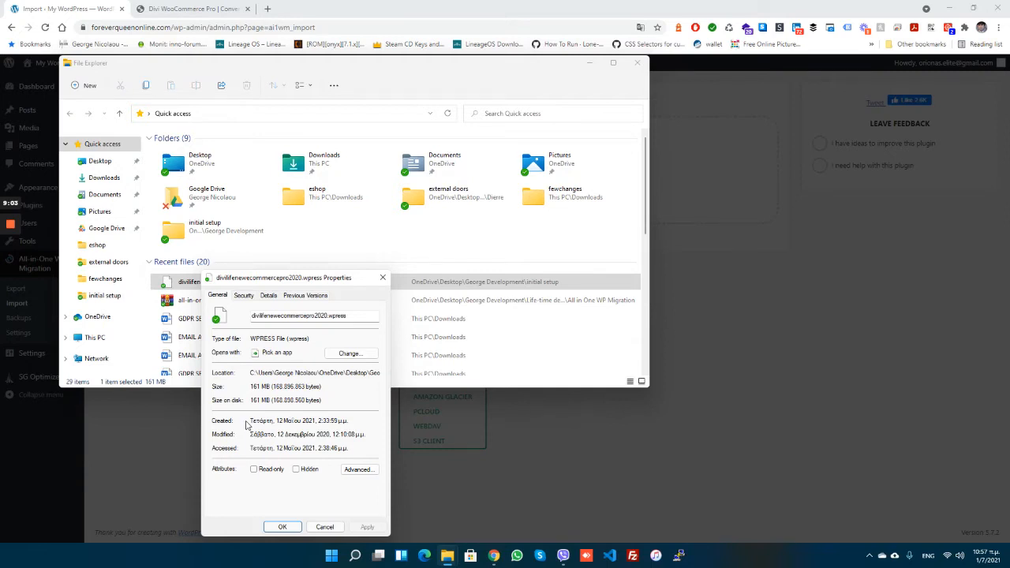
{"action": "left_click", "coordinate": [381, 278]}
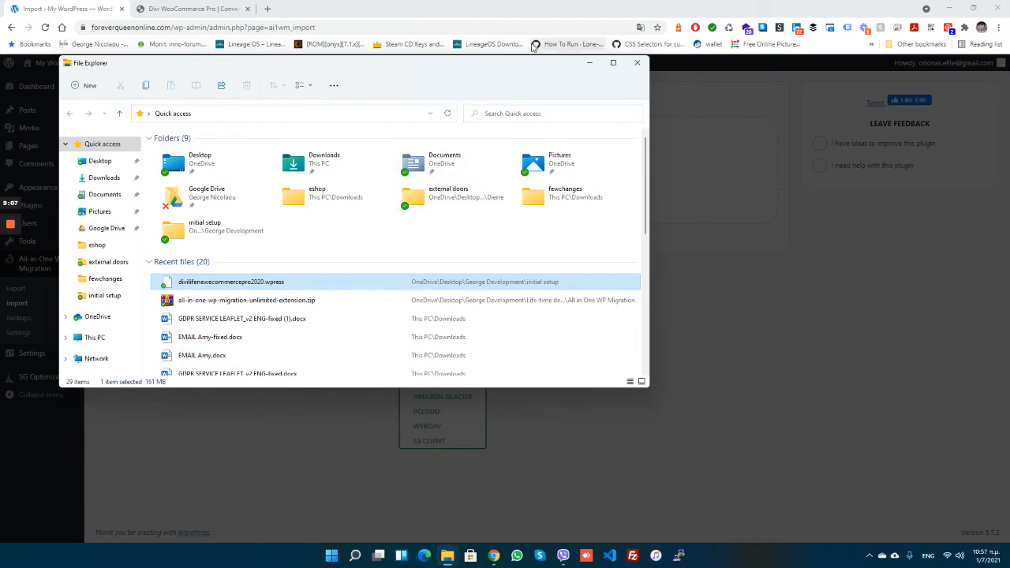
{"action": "left_click", "coordinate": [590, 63]}
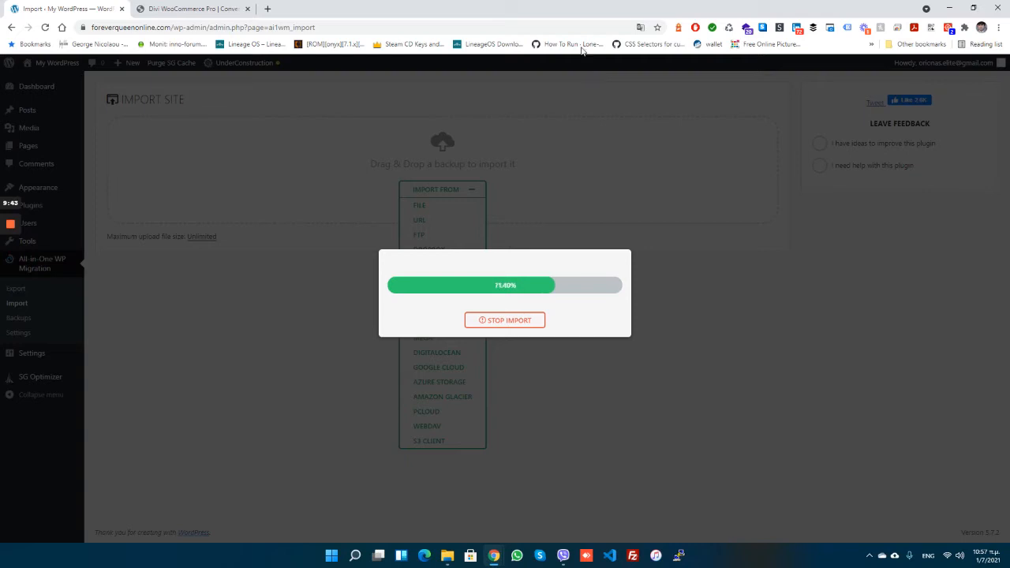
Step: Review the Divi WooCommerce Pro demo site's side cart, support and account links, and main menu entries
{"action": "left_click", "coordinate": [199, 9]}
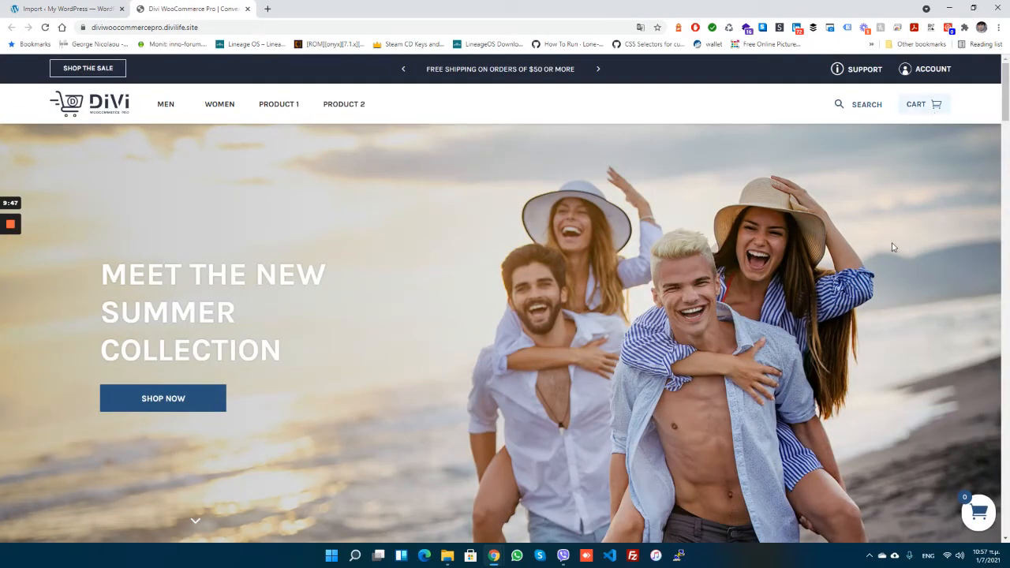
{"action": "left_click", "coordinate": [979, 517]}
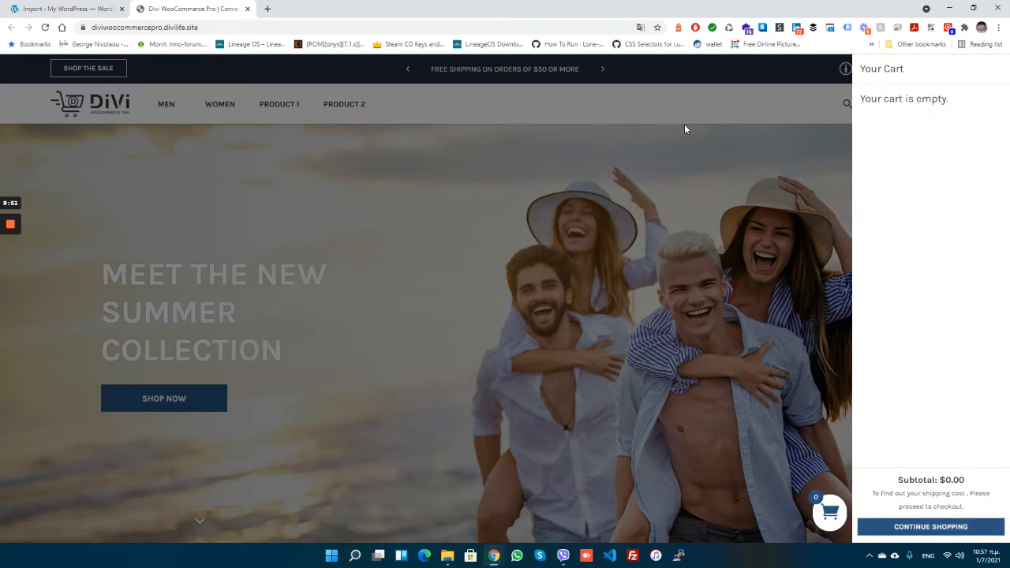
{"action": "left_click", "coordinate": [686, 128]}
{"action": "left_click", "coordinate": [865, 73]}
{"action": "mouse_move", "coordinate": [934, 76]}
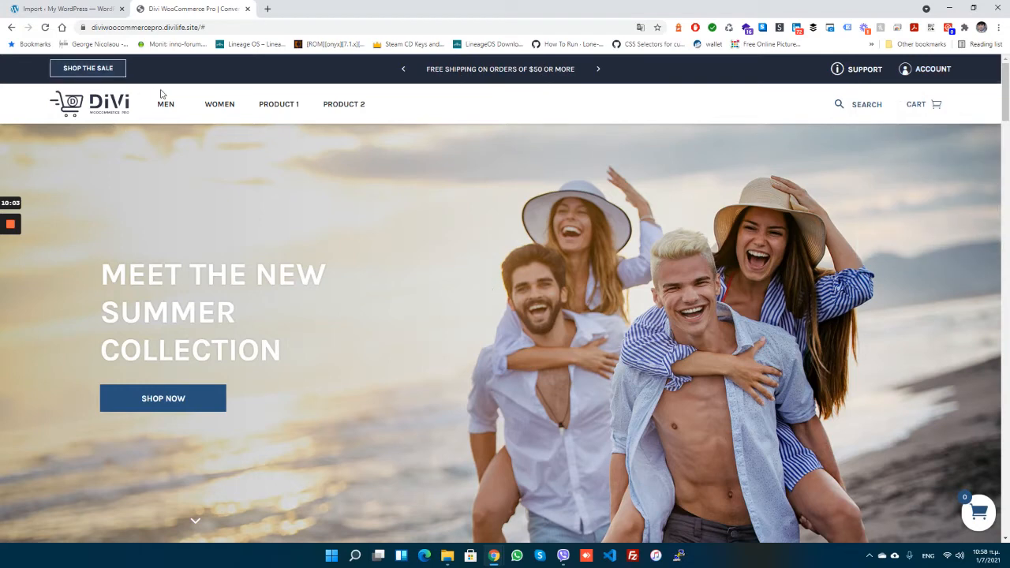
{"action": "mouse_move", "coordinate": [171, 107]}
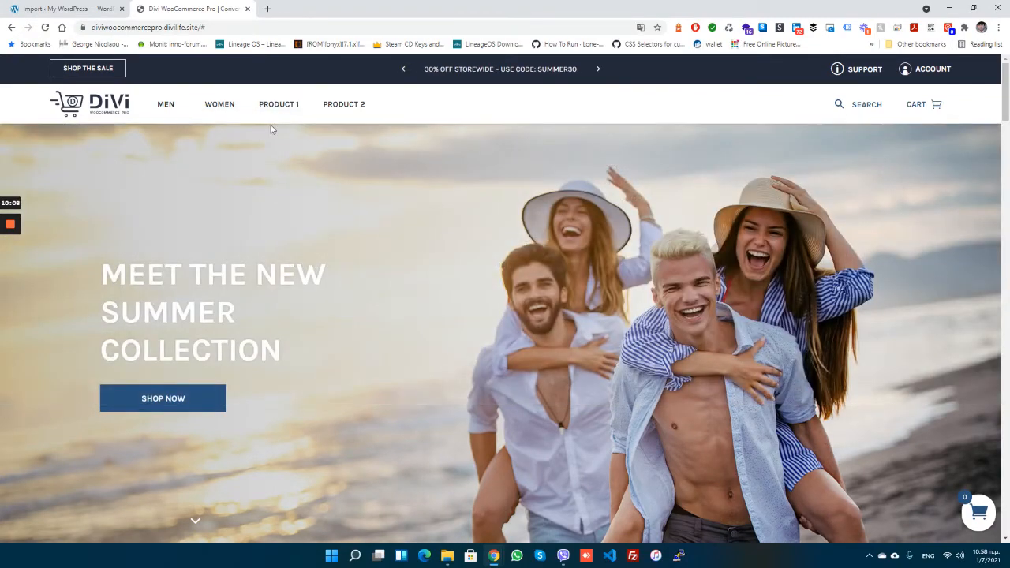
{"action": "mouse_move", "coordinate": [214, 110]}
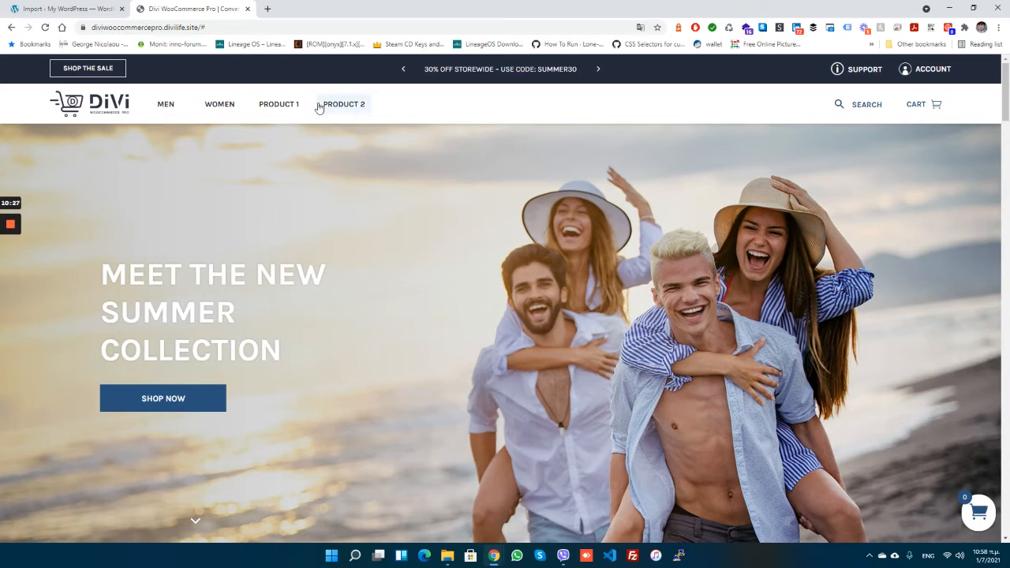
Step: Return to the WordPress import page and proceed with overwriting the website with the uploaded backup
{"action": "left_click", "coordinate": [93, 14]}
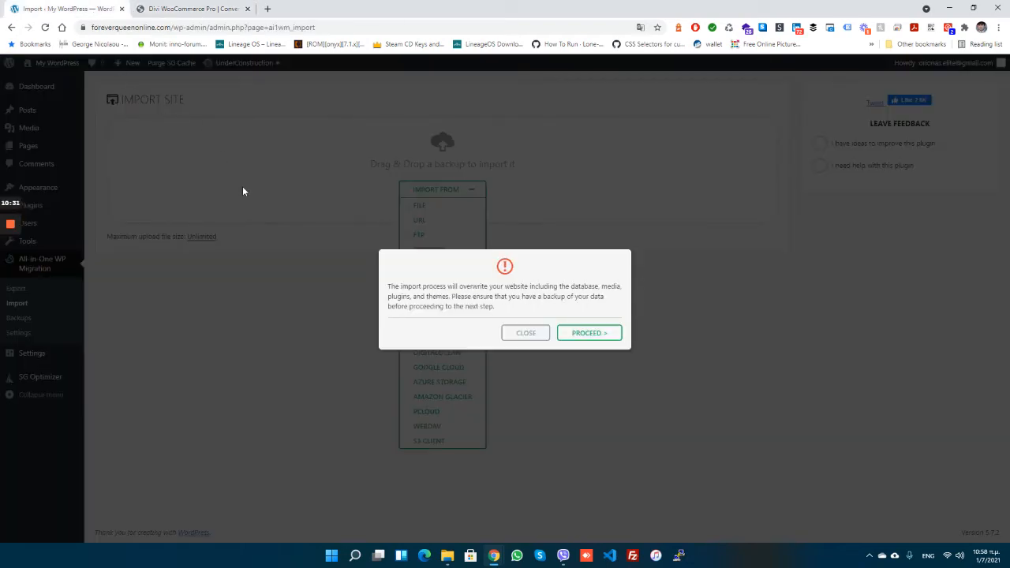
{"action": "left_click", "coordinate": [583, 338]}
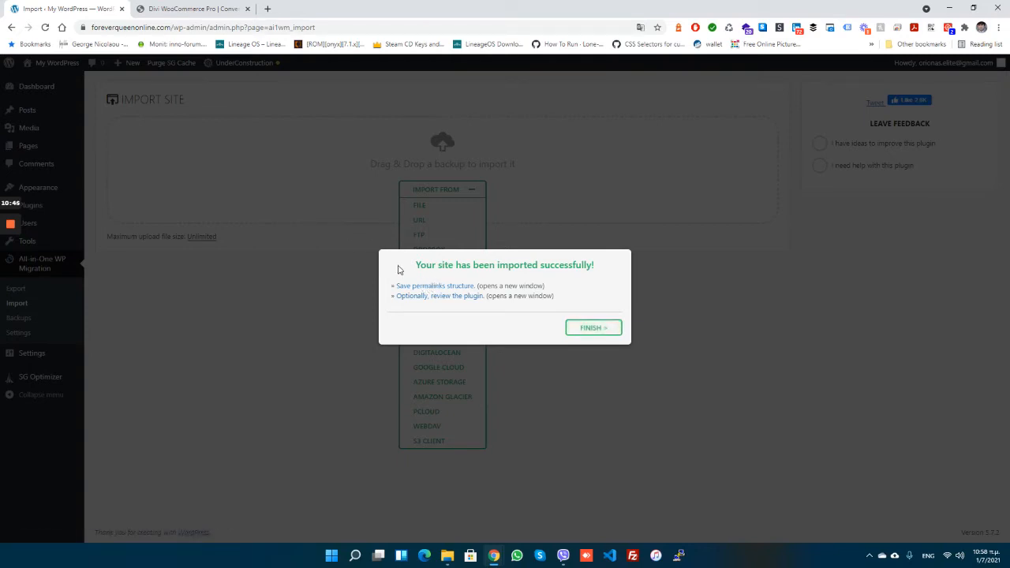
Step: Open the permalink structure page, logging in with the saved credentials and confirming that the administration email is correct
{"action": "left_click", "coordinate": [412, 286]}
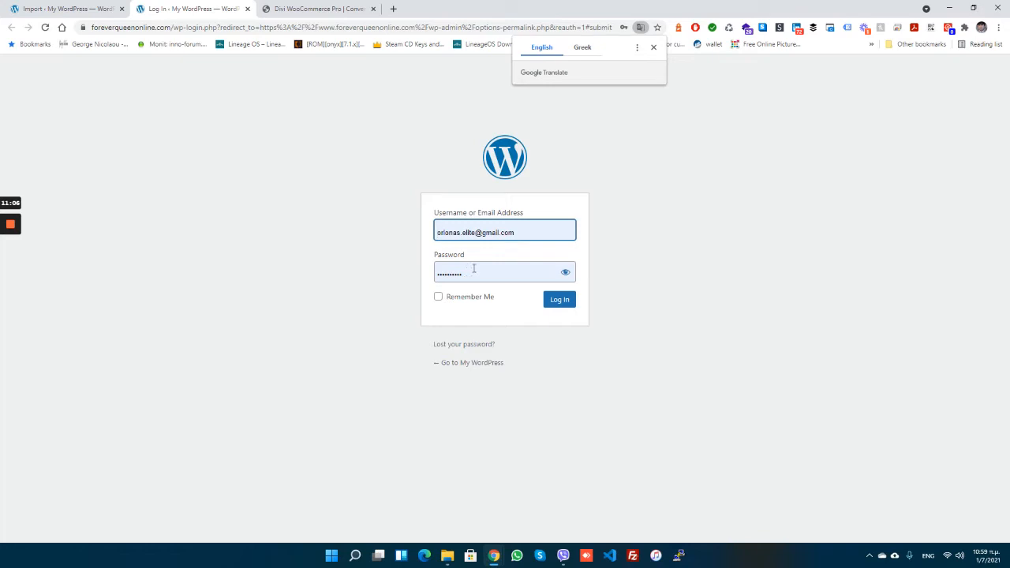
{"action": "left_click", "coordinate": [561, 300]}
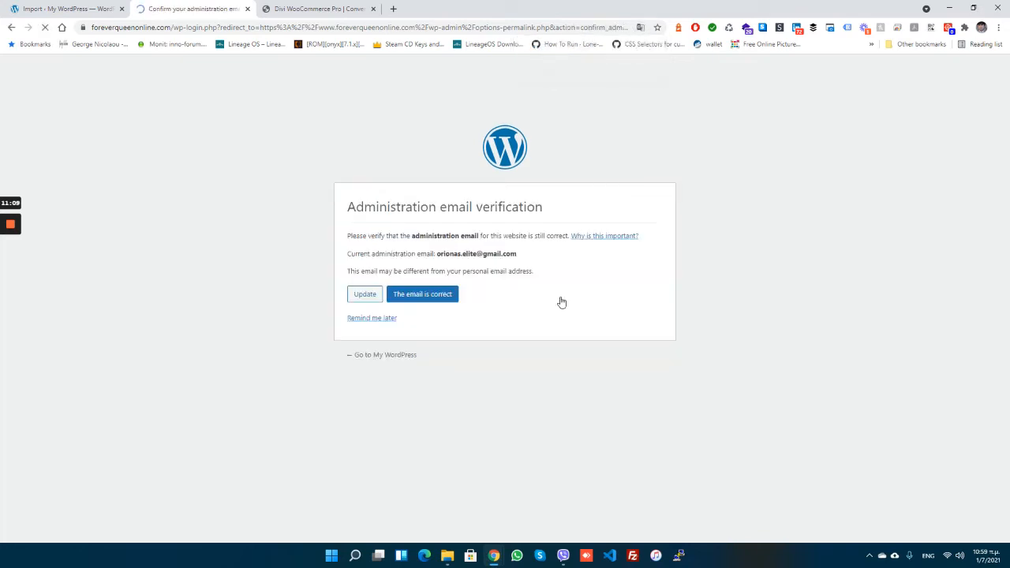
{"action": "left_click", "coordinate": [424, 296]}
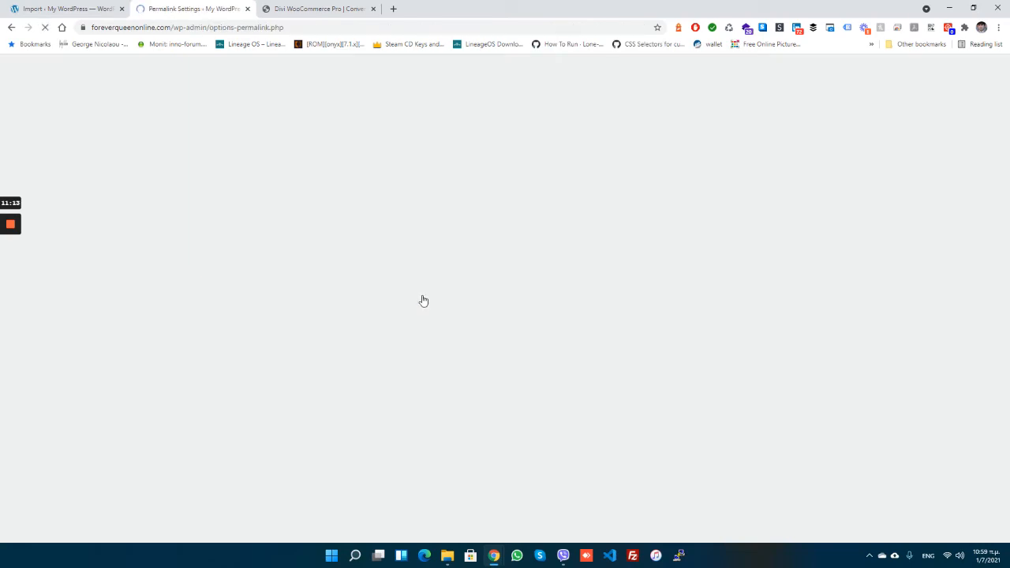
Step: Save the permalink settings twice, keeping the Post name structure
{"action": "scroll", "coordinate": [463, 318], "scroll_direction": "down", "scroll_amount": 5}
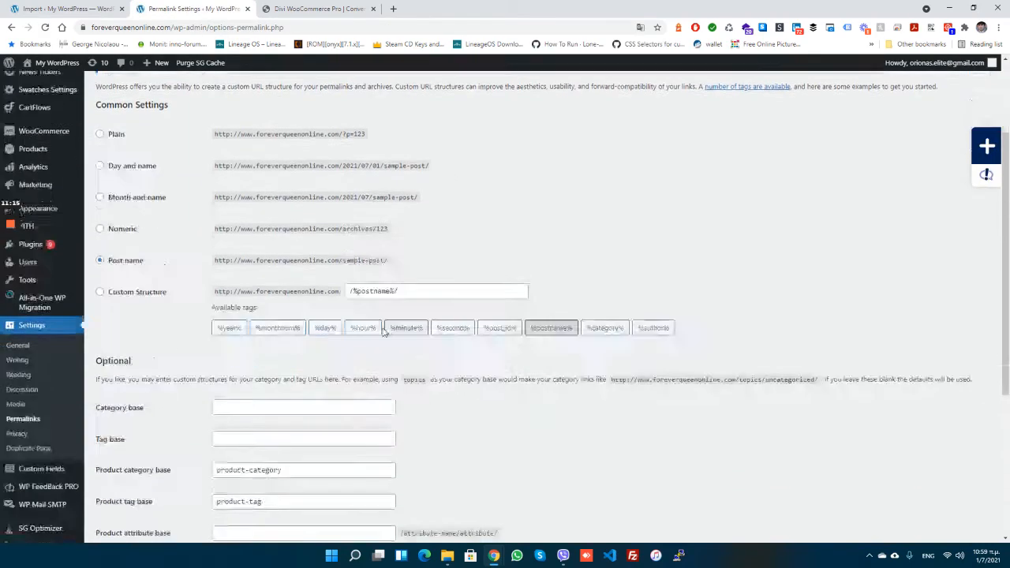
{"action": "left_click", "coordinate": [135, 490]}
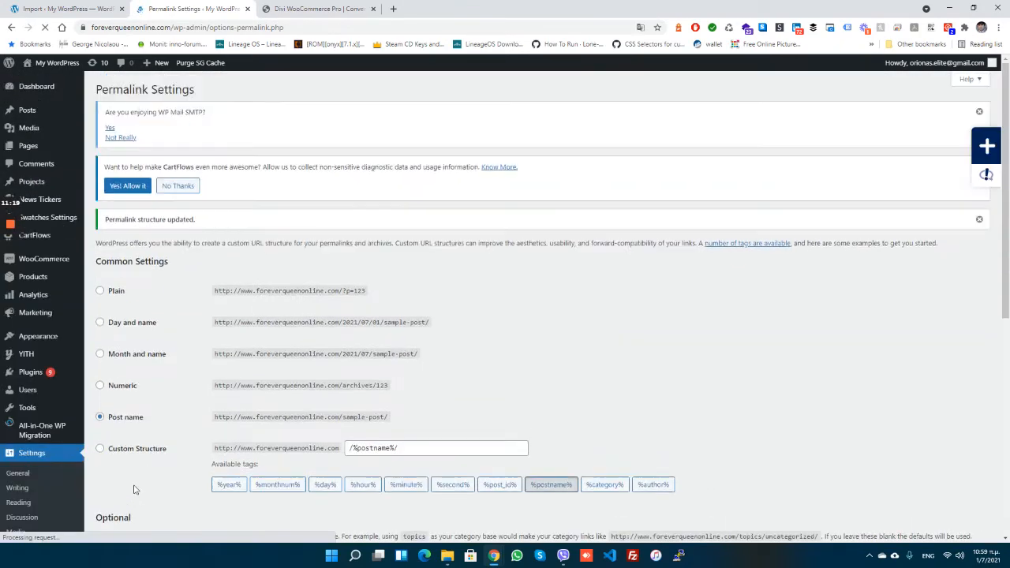
{"action": "scroll", "coordinate": [135, 489], "scroll_direction": "down", "scroll_amount": 5}
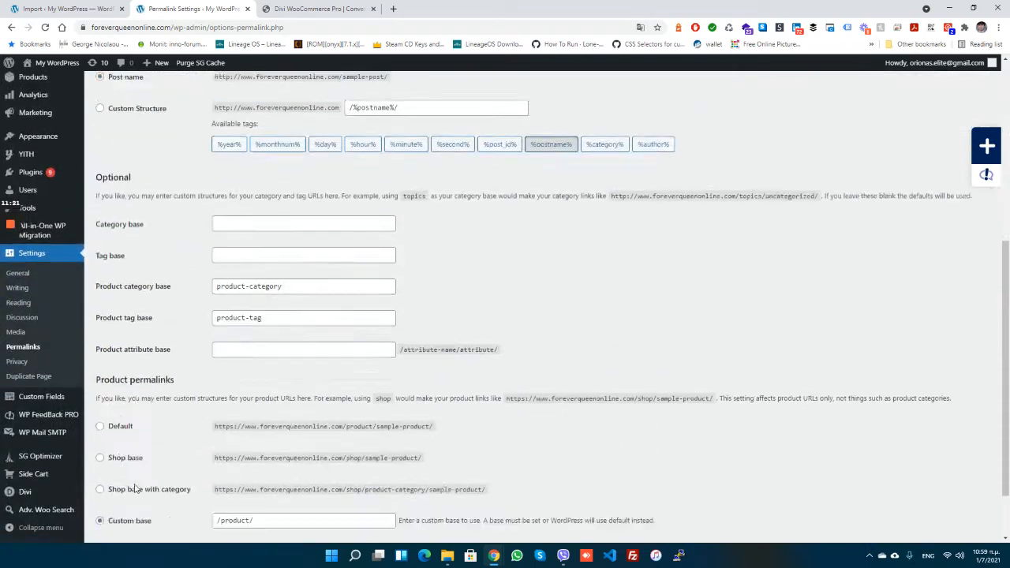
{"action": "left_click", "coordinate": [133, 489]}
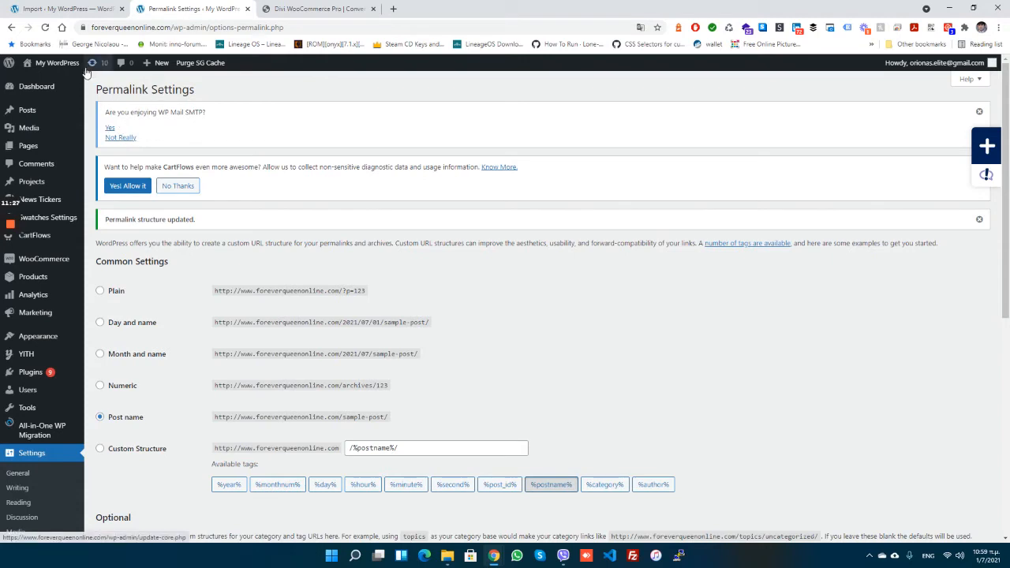
Step: Open the installed plugins list and review the imported plugins and their available updates
{"action": "mouse_move", "coordinate": [49, 67]}
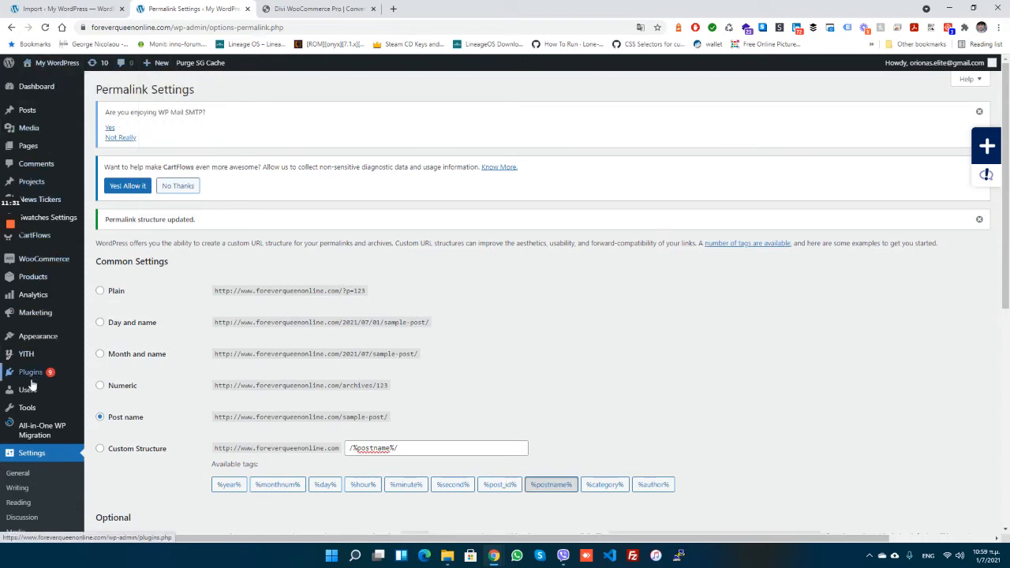
{"action": "mouse_move", "coordinate": [31, 379]}
{"action": "left_click", "coordinate": [120, 376]}
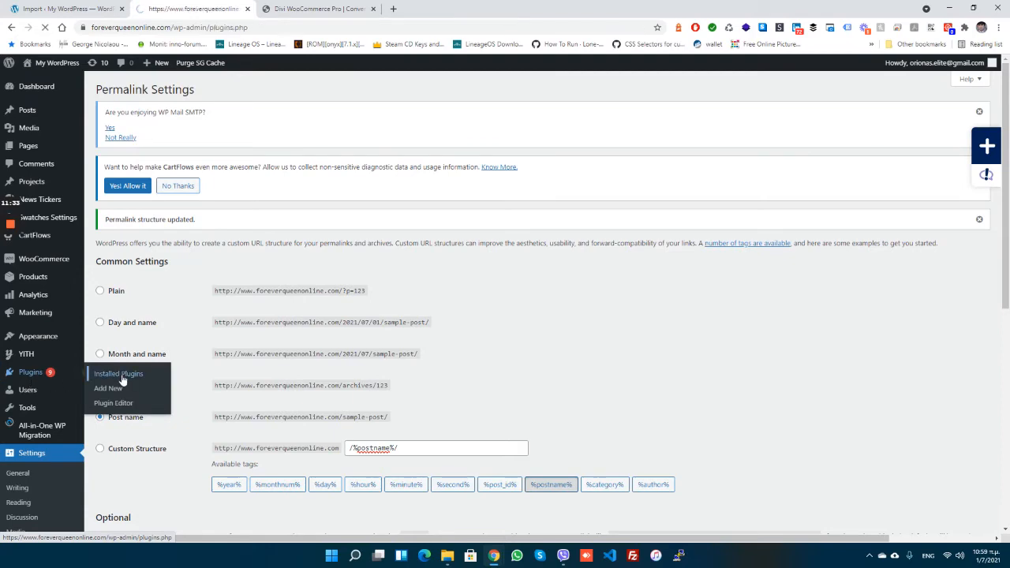
{"action": "scroll", "coordinate": [124, 379], "scroll_direction": "down", "scroll_amount": 3}
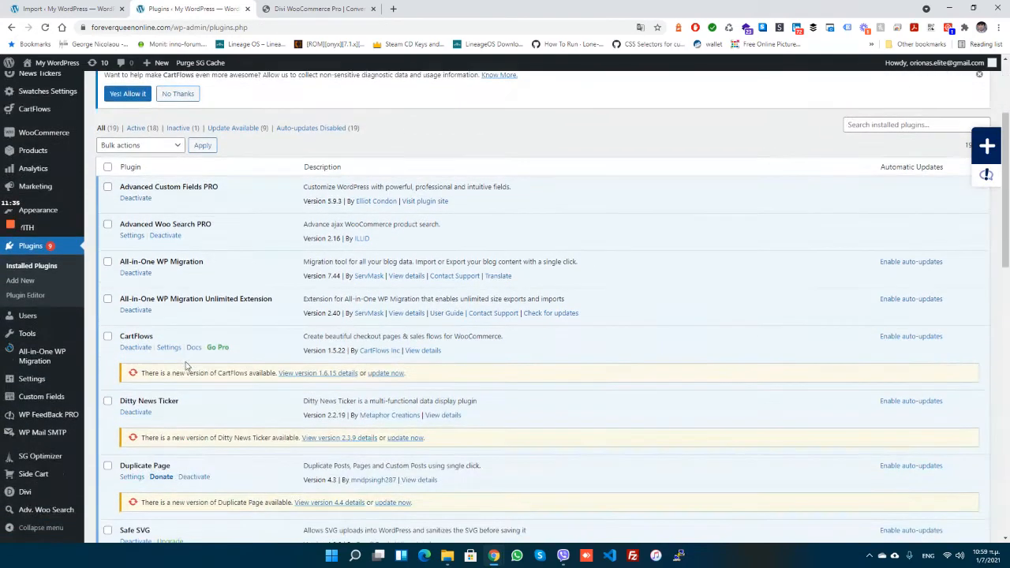
{"action": "scroll", "coordinate": [187, 366], "scroll_direction": "up", "scroll_amount": 3}
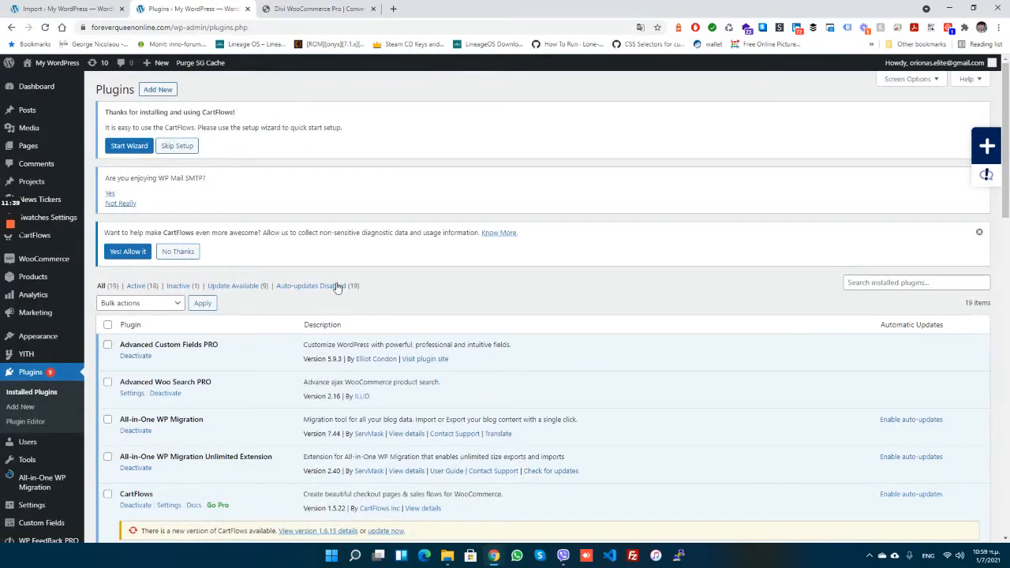
{"action": "scroll", "coordinate": [336, 285], "scroll_direction": "down", "scroll_amount": 2}
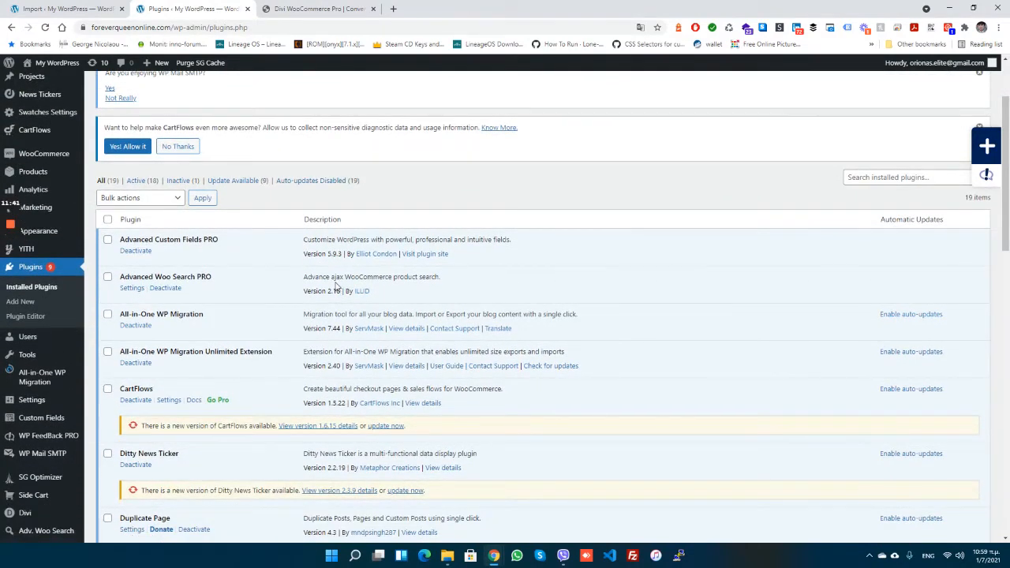
{"action": "scroll", "coordinate": [337, 288], "scroll_direction": "up", "scroll_amount": 2}
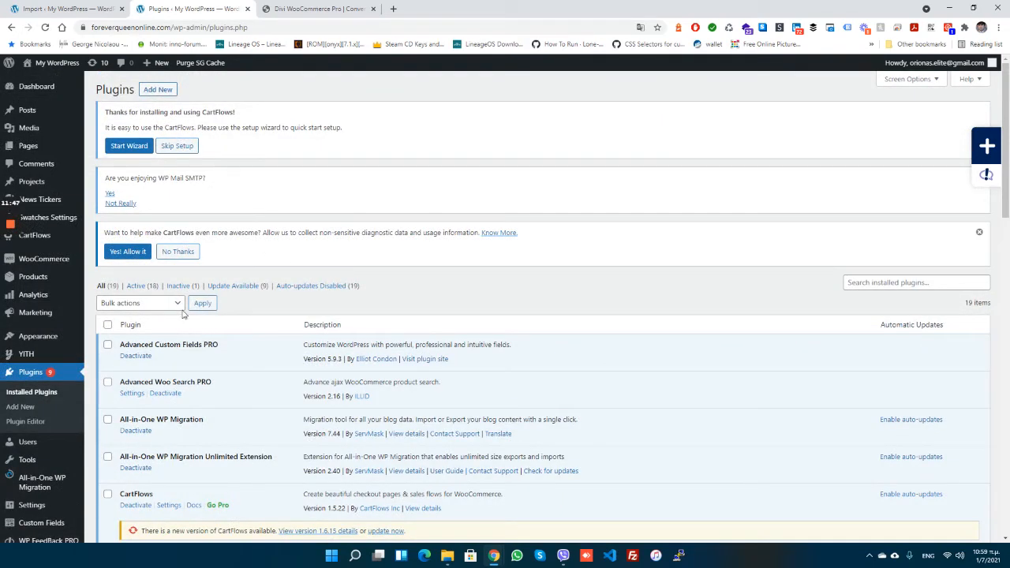
Step: Activate the inactive Under Construction plugin and turn Under Construction Mode on
{"action": "left_click", "coordinate": [176, 288]}
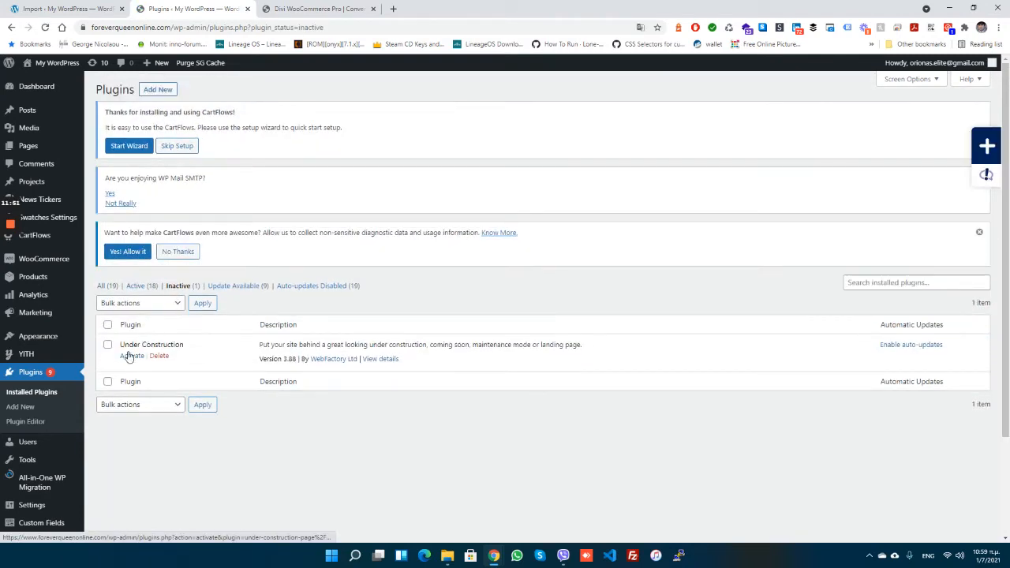
{"action": "left_click", "coordinate": [130, 357]}
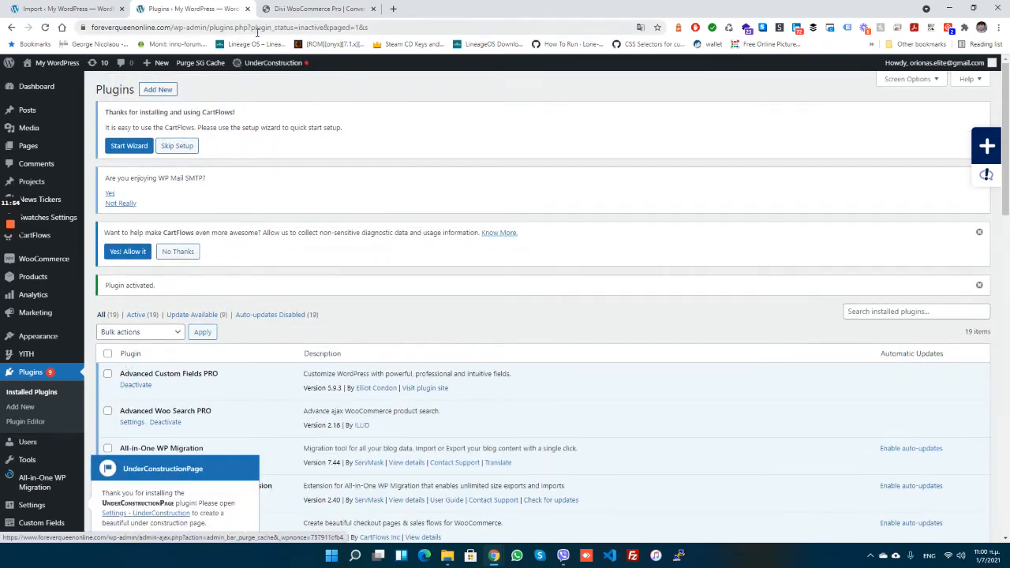
{"action": "mouse_move", "coordinate": [298, 68]}
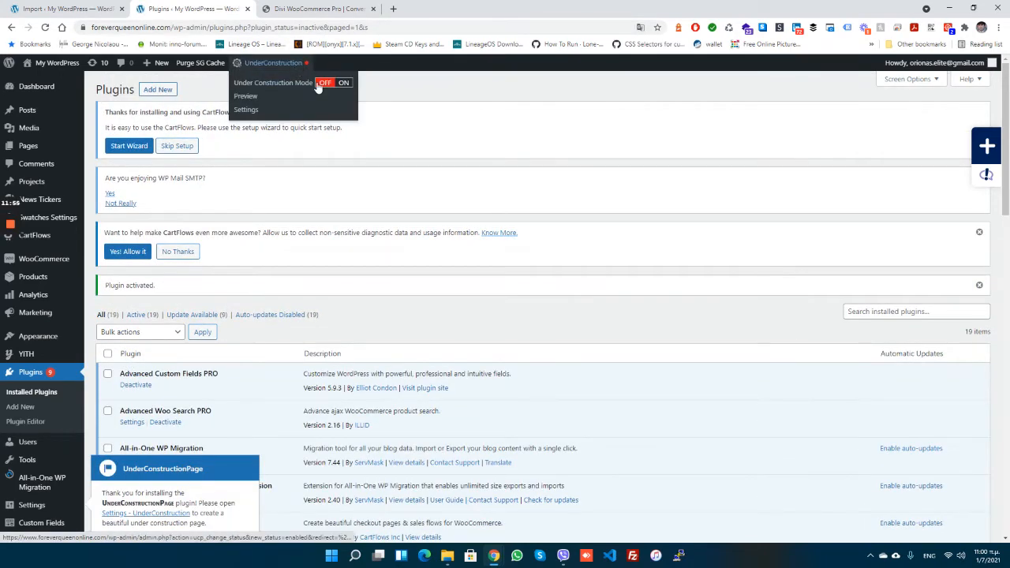
{"action": "left_click", "coordinate": [341, 85]}
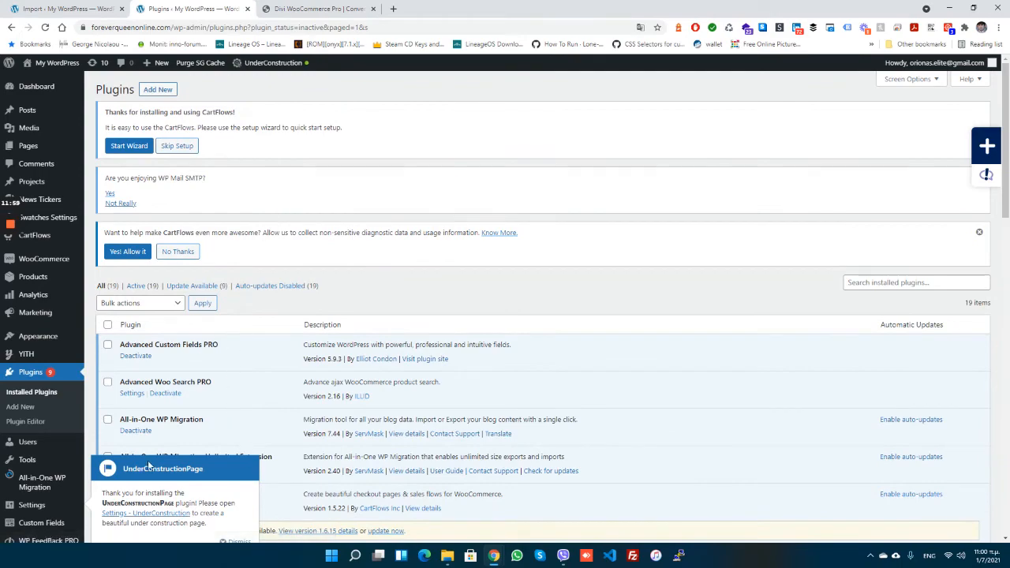
Step: Dismiss the UnderConstructionPage welcome notice in the installed plugins list
{"action": "scroll", "coordinate": [191, 468], "scroll_direction": "down", "scroll_amount": 3}
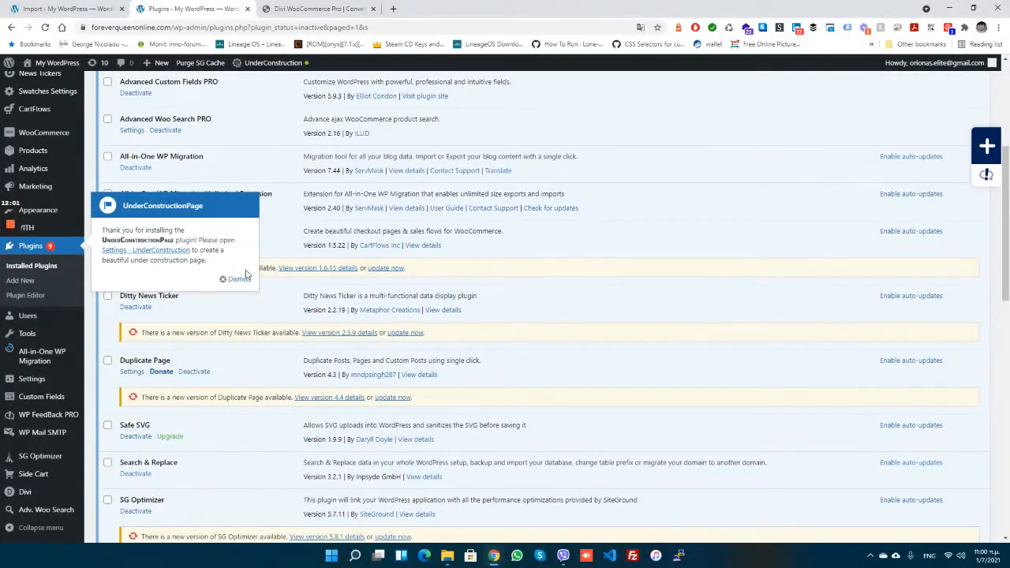
{"action": "left_click", "coordinate": [236, 279]}
{"action": "scroll", "coordinate": [264, 328], "scroll_direction": "up", "scroll_amount": 3}
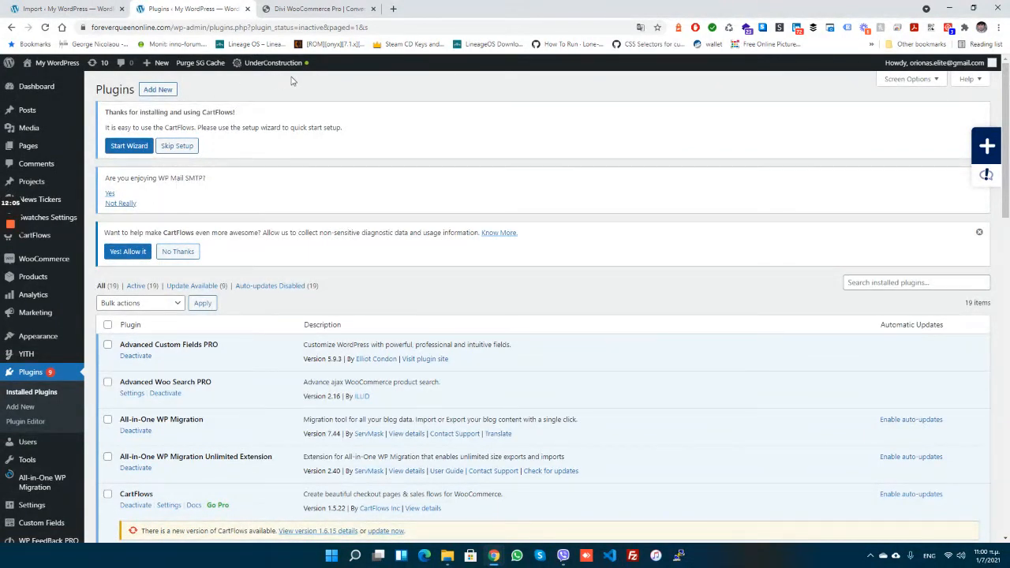
Step: Open the site's home page in a new browser tab and dismiss the Under Construction Mode notice
{"action": "left_click", "coordinate": [101, 64]}
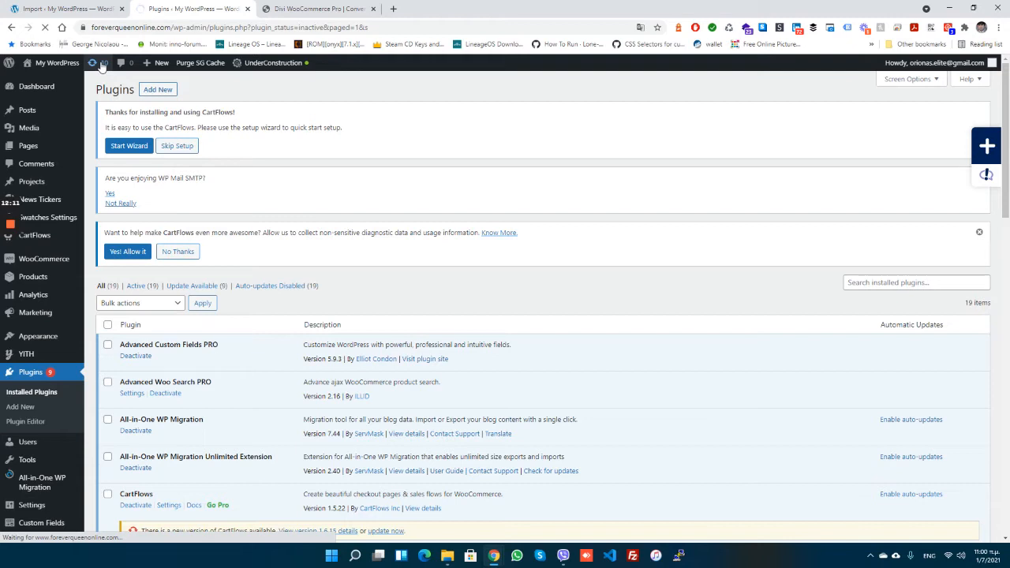
{"action": "right_click", "coordinate": [45, 82]}
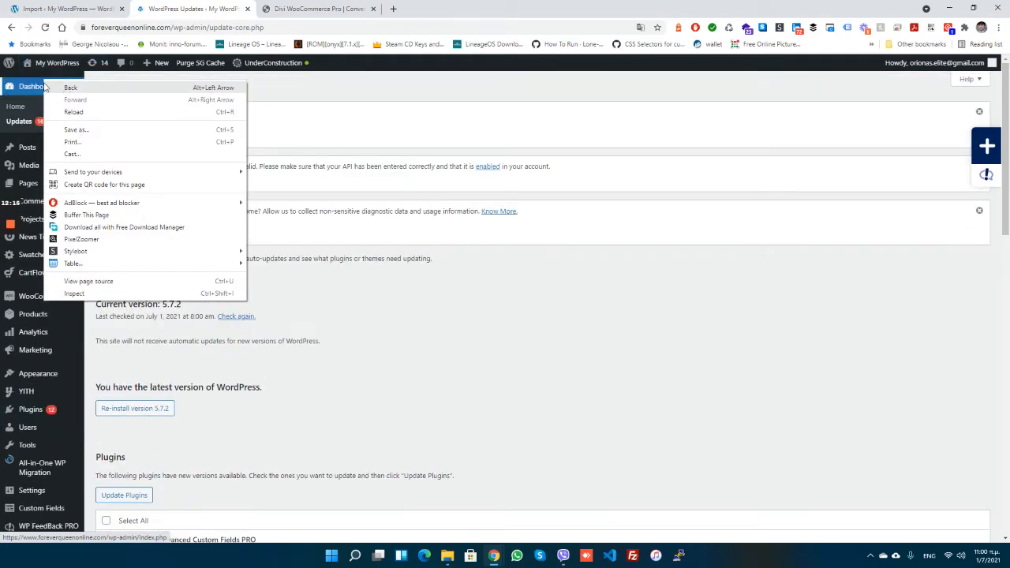
{"action": "right_click", "coordinate": [55, 69]}
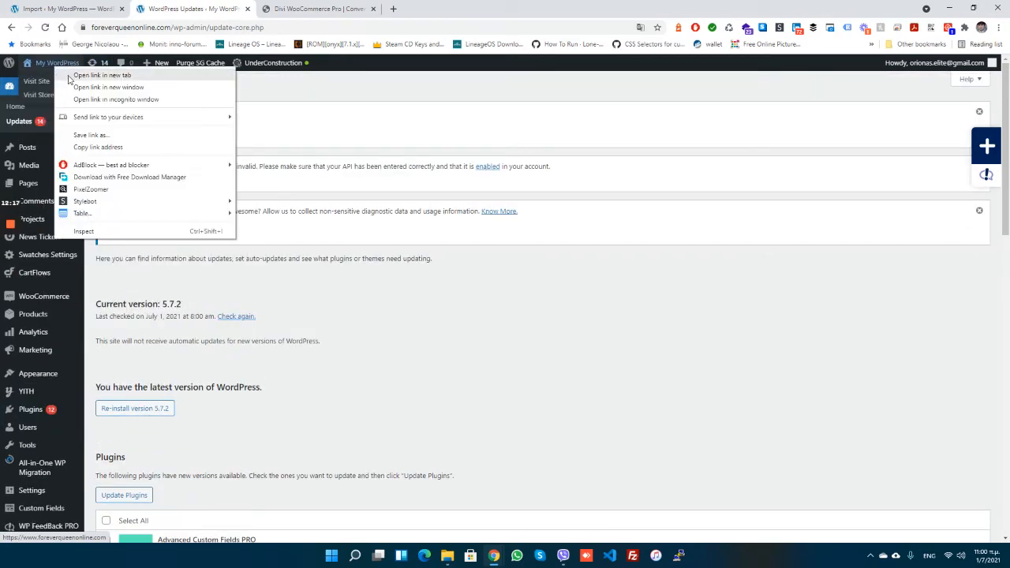
{"action": "left_click", "coordinate": [70, 76]}
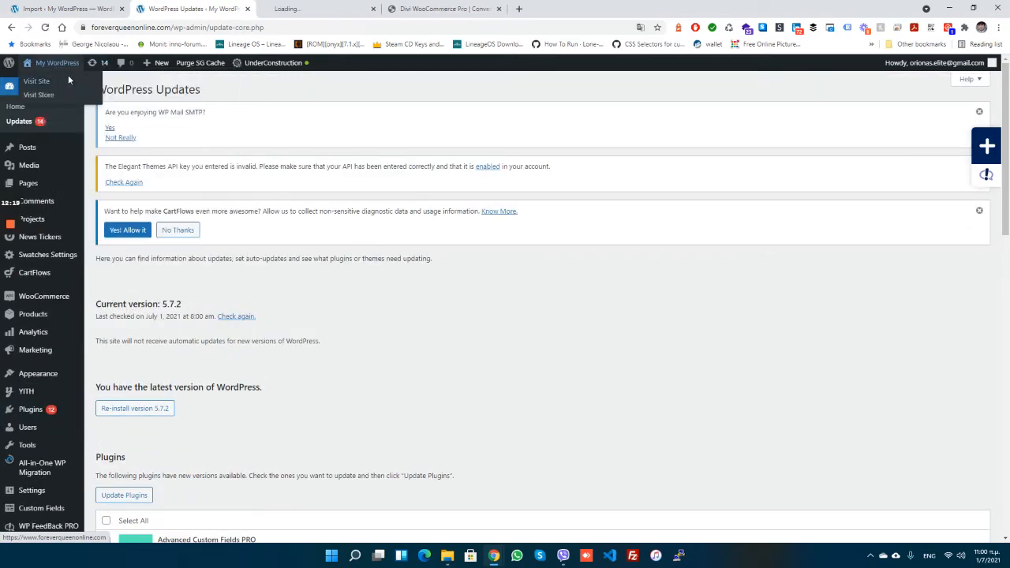
{"action": "left_click", "coordinate": [288, 9]}
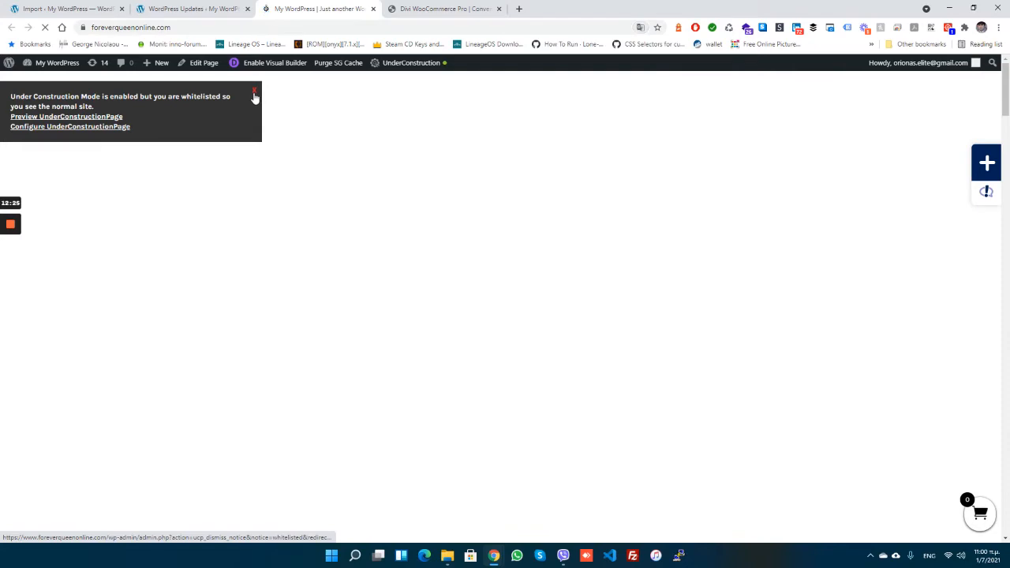
{"action": "left_click", "coordinate": [254, 96]}
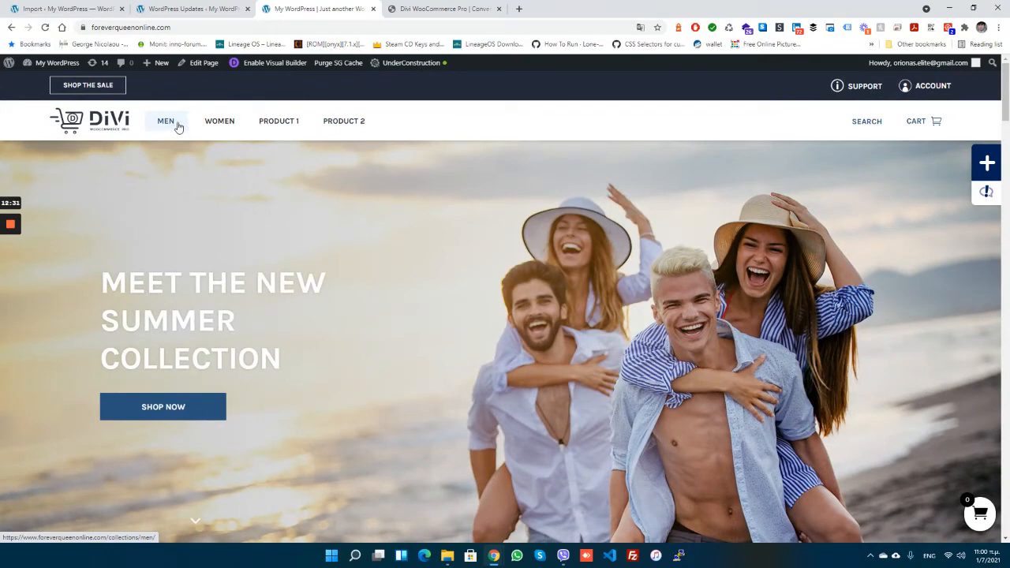
Step: Review the imported store's home page, including its navigation menu, search and cart
{"action": "scroll", "coordinate": [223, 134], "scroll_direction": "down", "scroll_amount": 3}
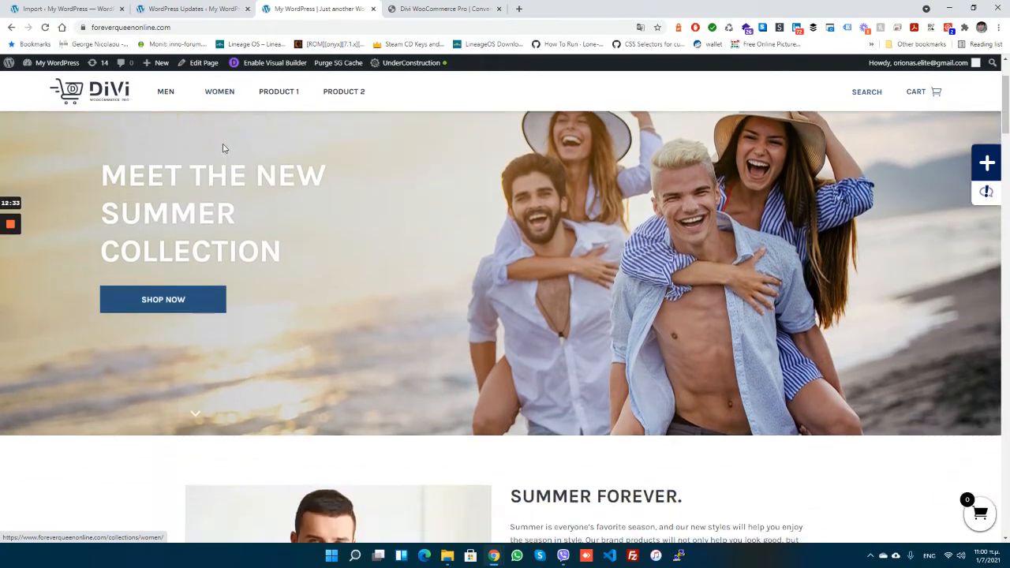
{"action": "scroll", "coordinate": [225, 152], "scroll_direction": "up", "scroll_amount": 3}
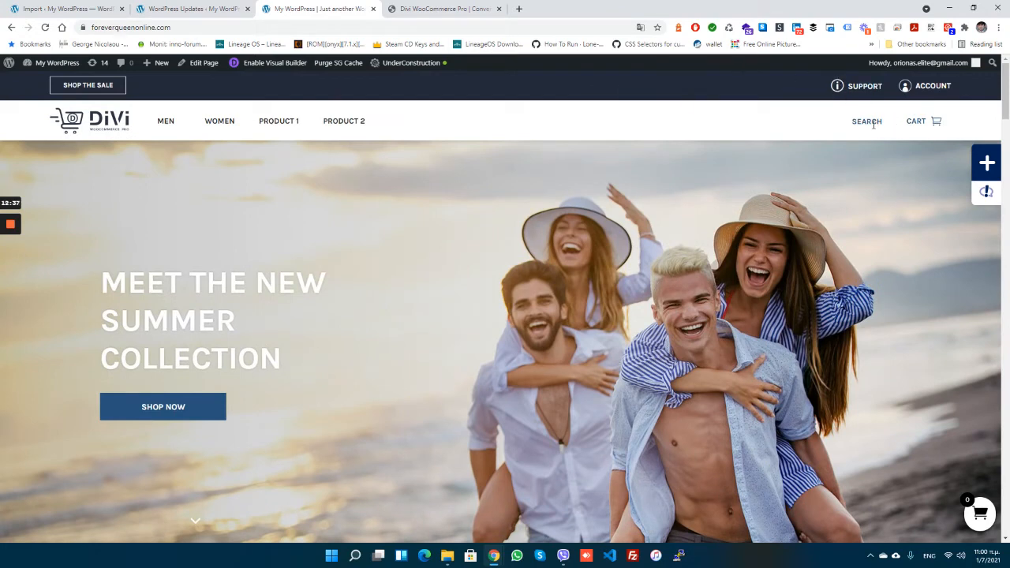
{"action": "scroll", "coordinate": [925, 93], "scroll_direction": "down", "scroll_amount": 1}
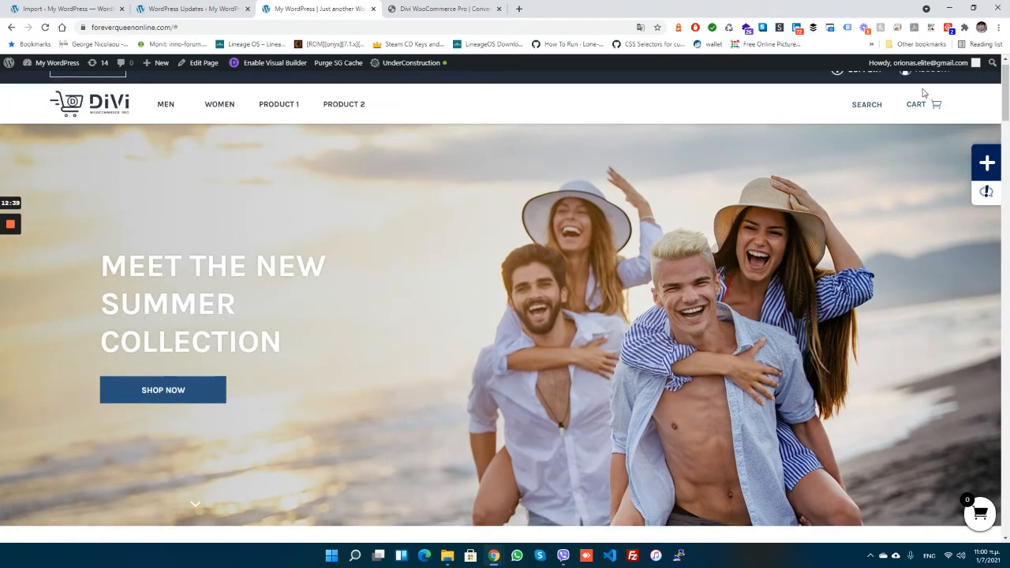
{"action": "left_click", "coordinate": [922, 92]}
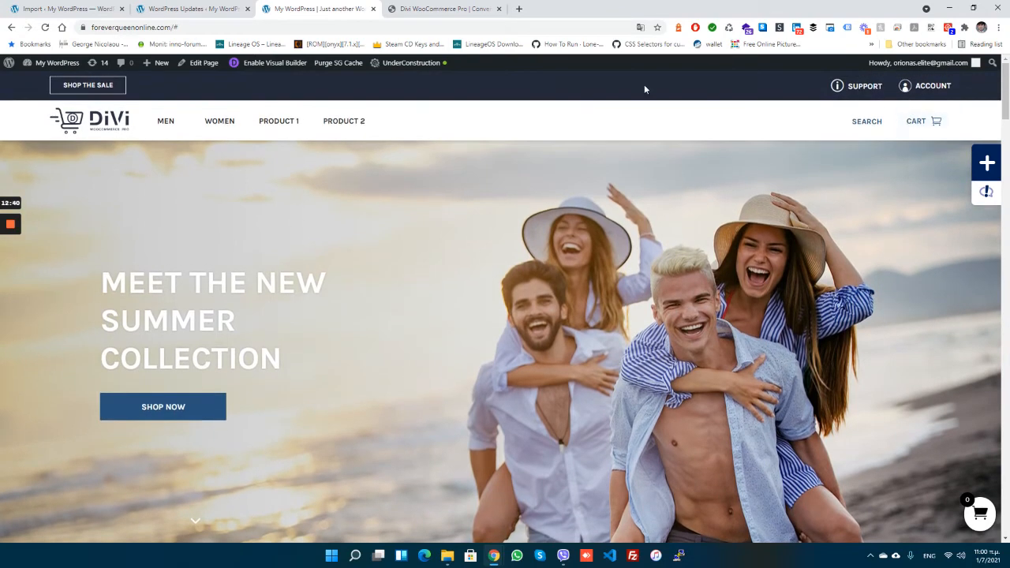
Step: Update all plugins that have new versions, accepting the major WooCommerce update, and check the update results
{"action": "left_click", "coordinate": [93, 63]}
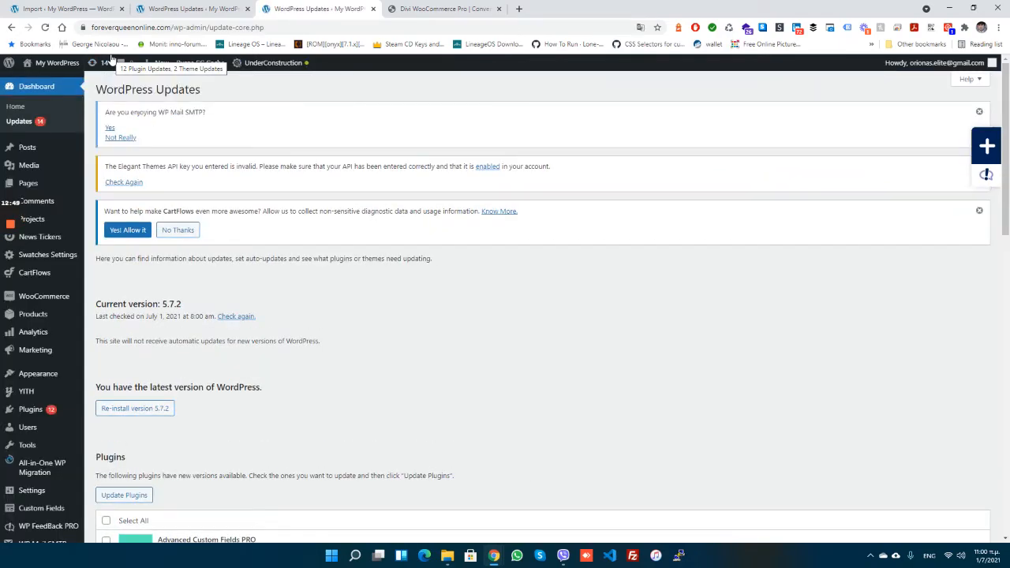
{"action": "scroll", "coordinate": [79, 189], "scroll_direction": "down", "scroll_amount": 4}
{"action": "left_click", "coordinate": [107, 204]}
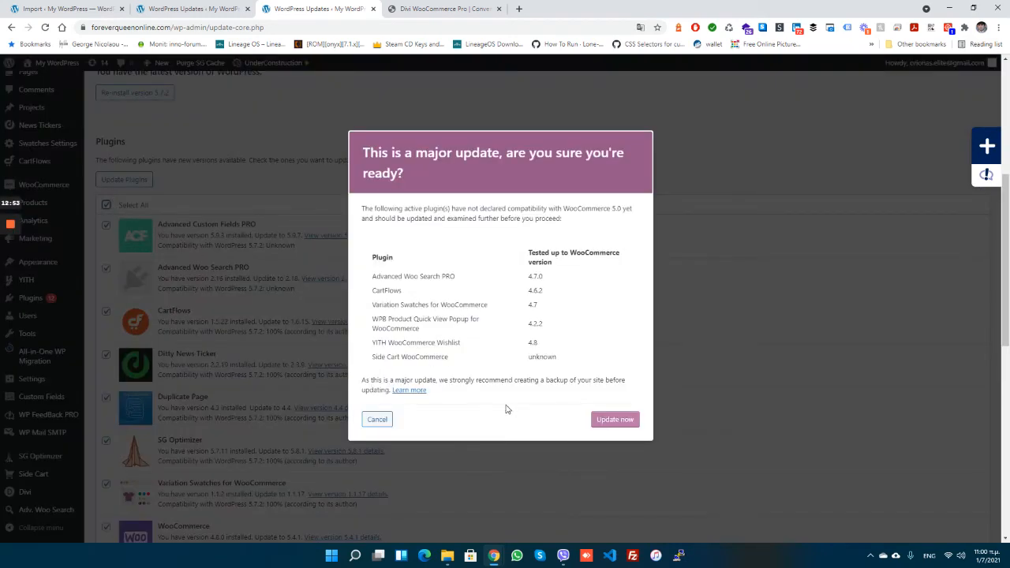
{"action": "left_click", "coordinate": [608, 422]}
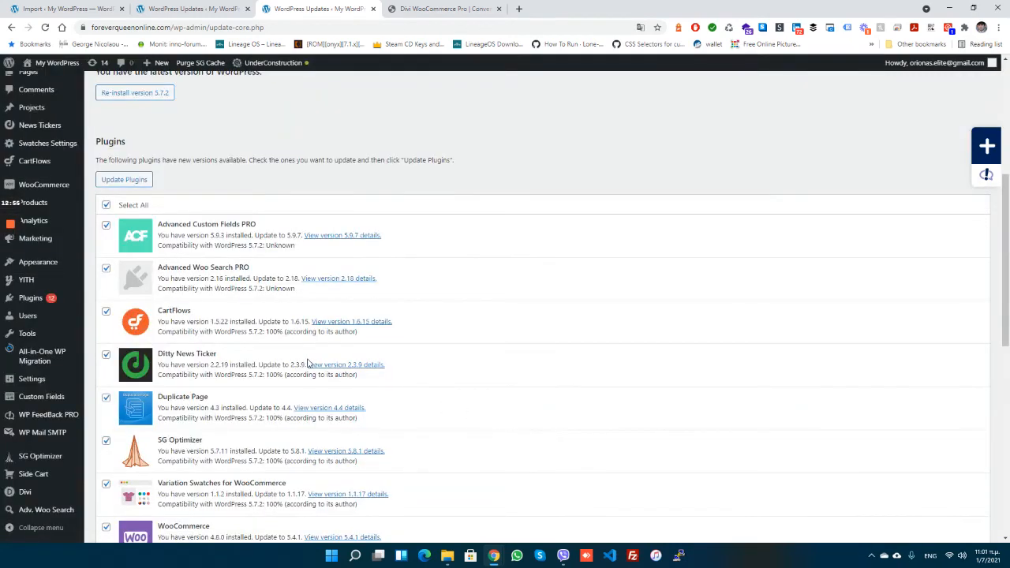
{"action": "scroll", "coordinate": [300, 365], "scroll_direction": "down", "scroll_amount": 7}
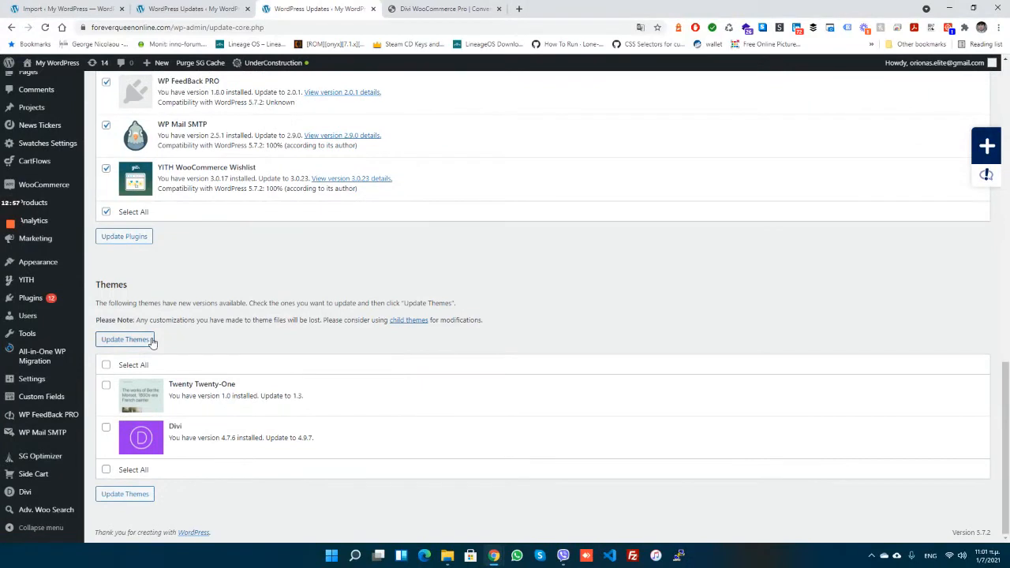
{"action": "left_click", "coordinate": [130, 242]}
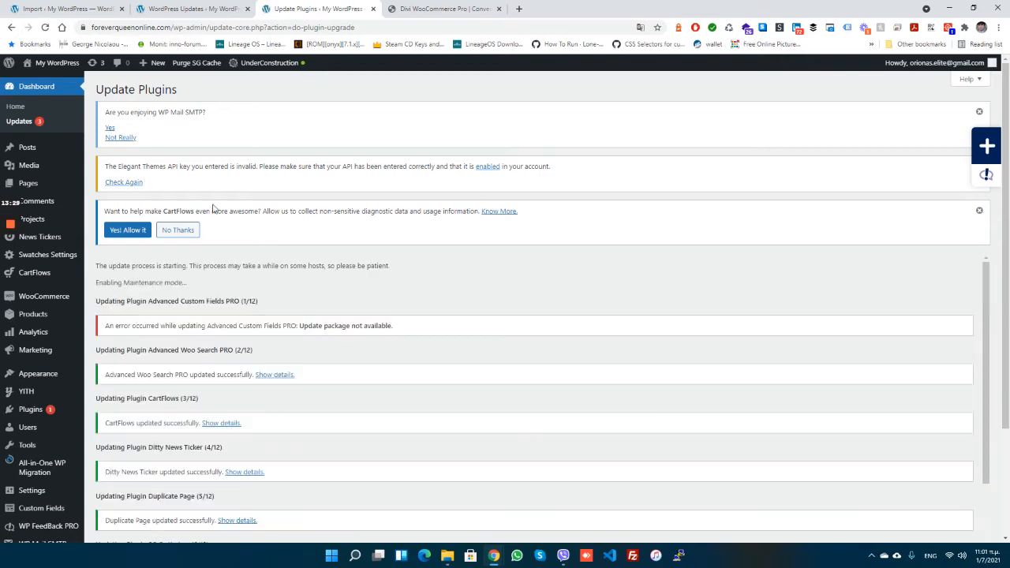
{"action": "scroll", "coordinate": [202, 356], "scroll_direction": "down", "scroll_amount": 3}
{"action": "scroll", "coordinate": [202, 367], "scroll_direction": "down", "scroll_amount": 2}
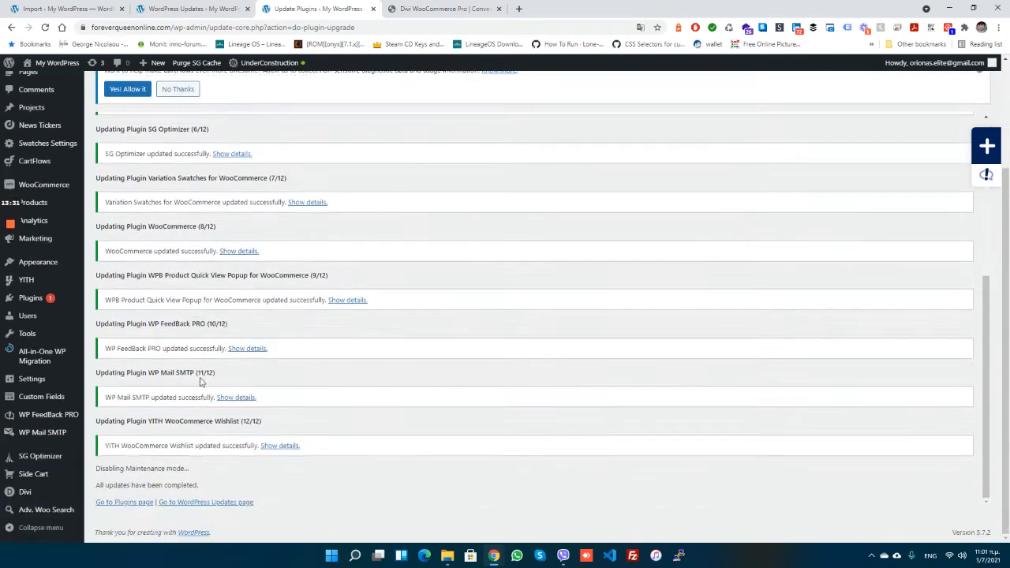
{"action": "scroll", "coordinate": [199, 392], "scroll_direction": "up", "scroll_amount": 4}
{"action": "mouse_move", "coordinate": [29, 356]}
{"action": "left_click", "coordinate": [101, 369]}
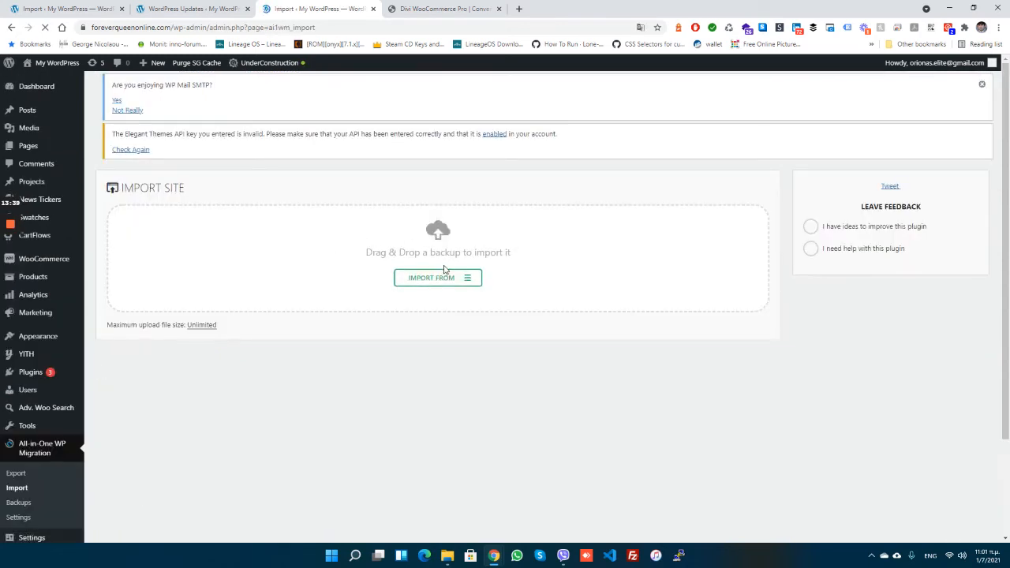
{"action": "left_click", "coordinate": [437, 281]}
{"action": "left_click", "coordinate": [416, 294]}
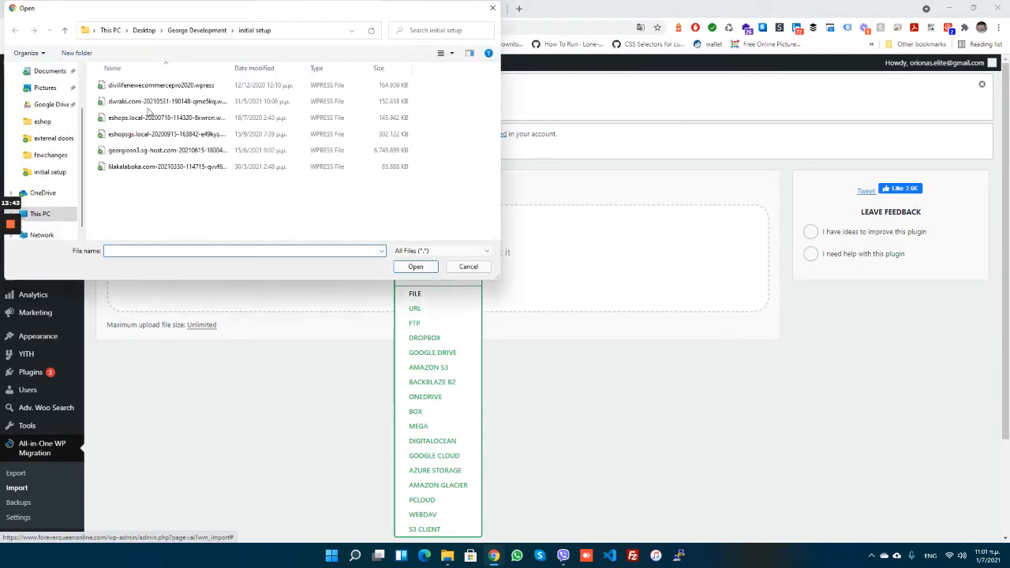
{"action": "left_click", "coordinate": [165, 104]}
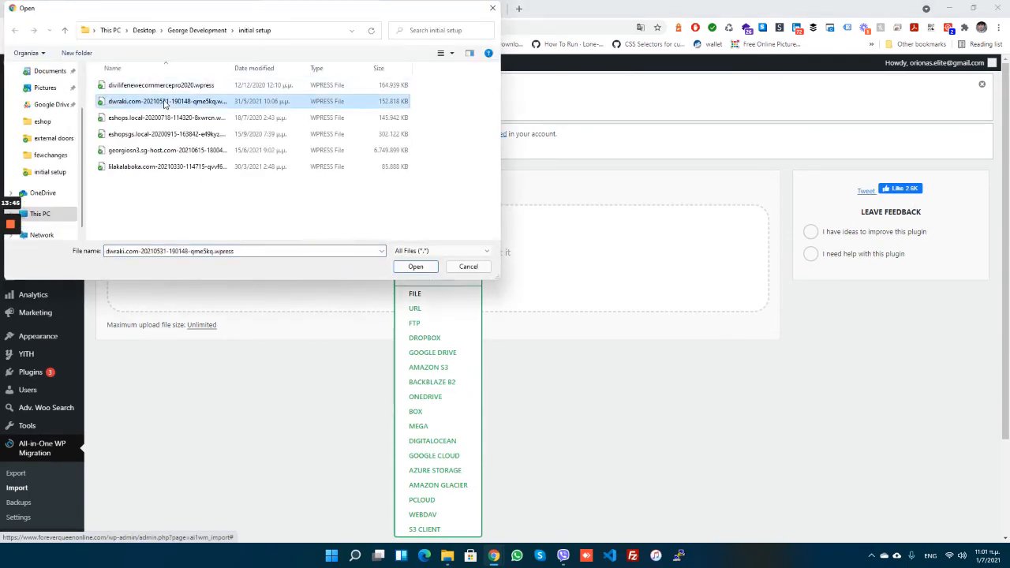
{"action": "double_click", "coordinate": [167, 107]}
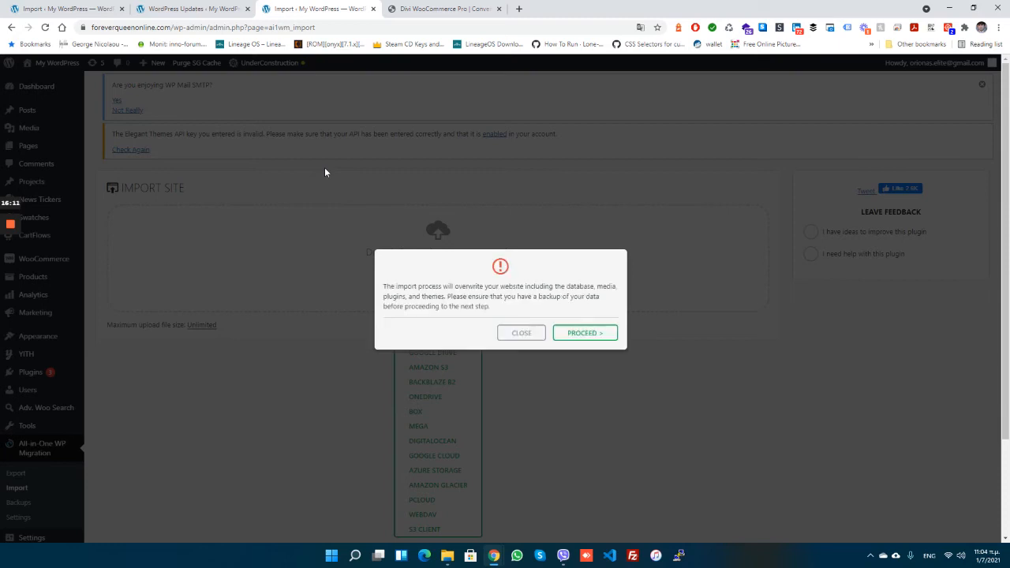
{"action": "left_click", "coordinate": [564, 335]}
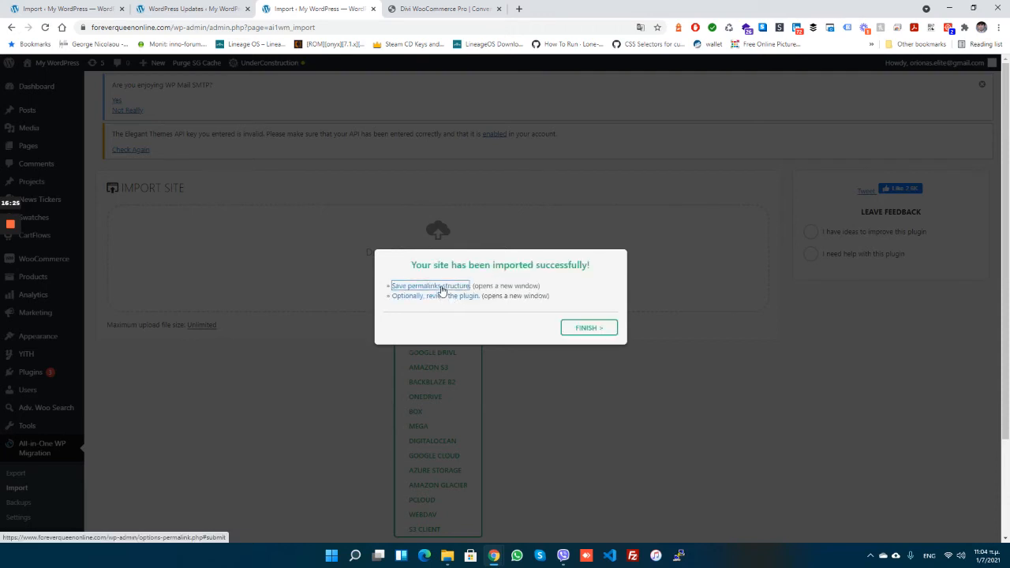
Step: Open the permalink structure page, reloading its address without the #submit ending, and log in with the saved credentials
{"action": "left_click", "coordinate": [440, 287]}
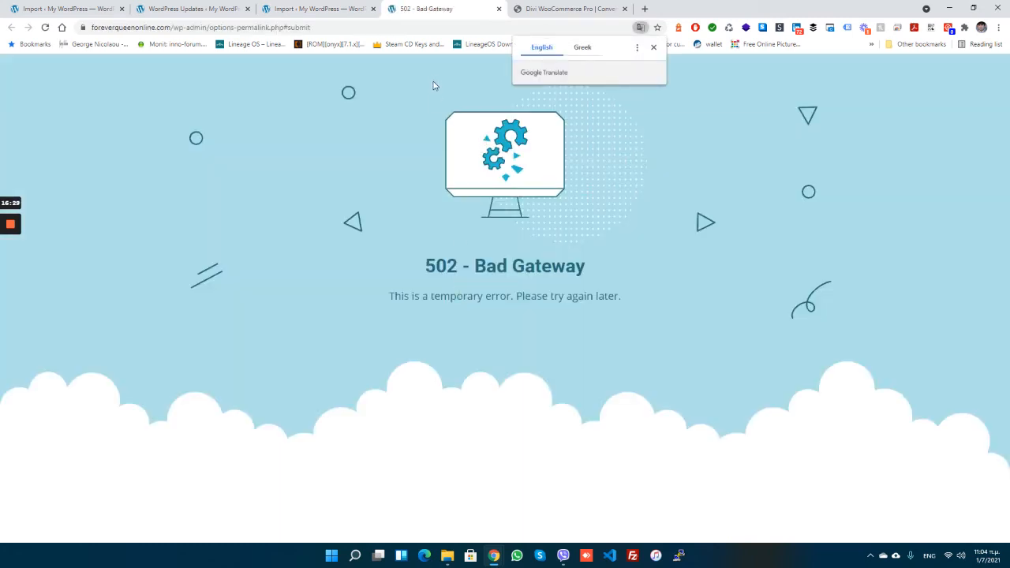
{"action": "left_click", "coordinate": [365, 28]}
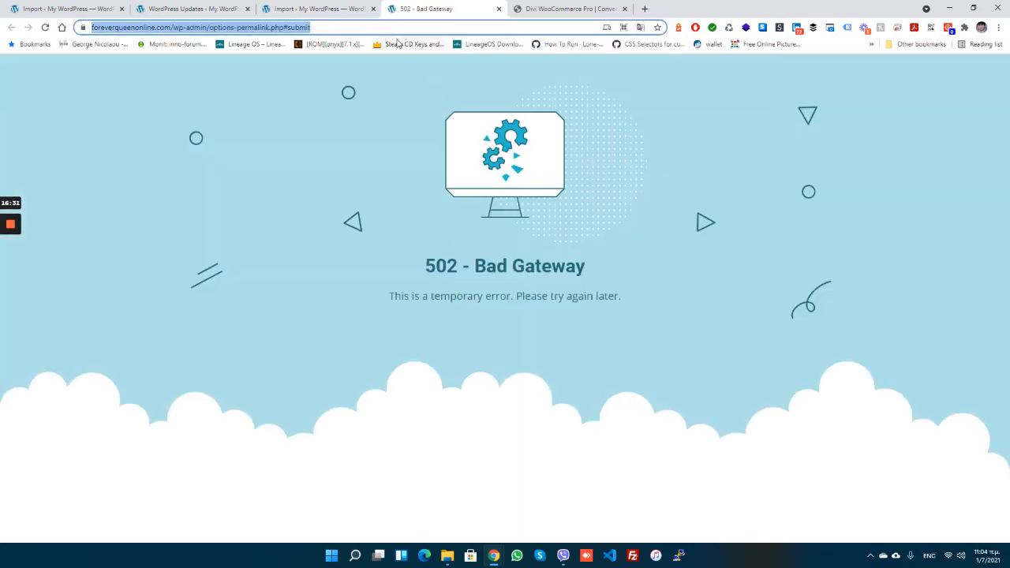
{"action": "left_click", "coordinate": [398, 43]}
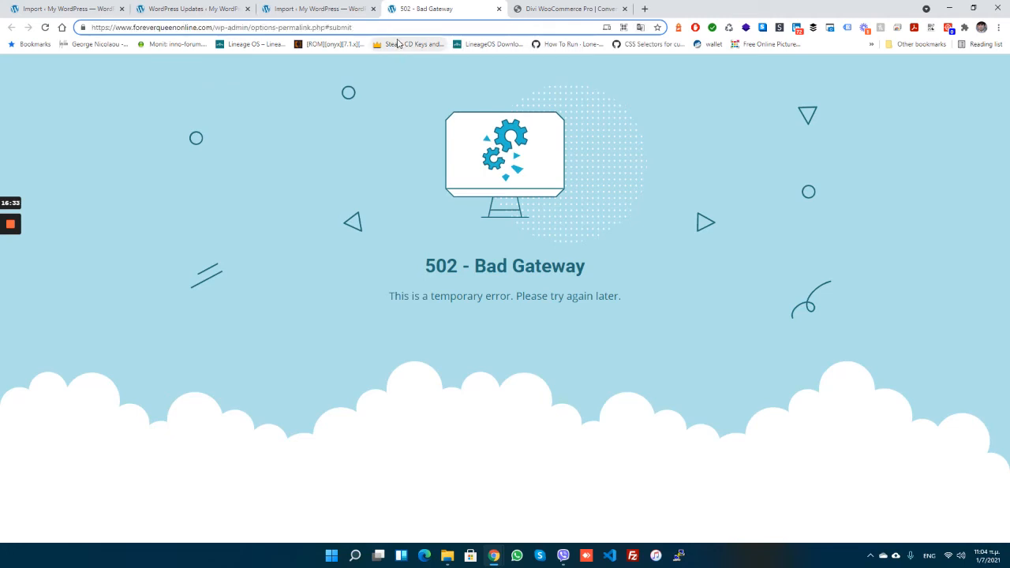
{"action": "key", "text": "BackSpace"}
{"action": "key", "text": "BackSpace"}
{"action": "key", "text": "BackSpace"}
{"action": "key", "text": "BackSpace"}
{"action": "key", "text": "BackSpace"}
{"action": "key", "text": "BackSpace"}
{"action": "key", "text": "BackSpace"}
{"action": "key", "text": "Return"}
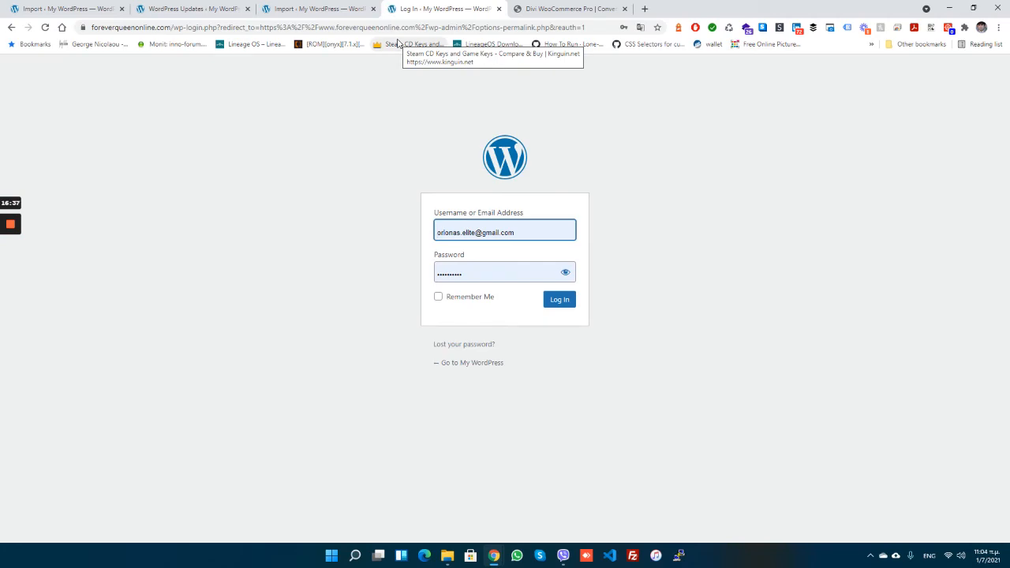
{"action": "key", "text": "Return"}
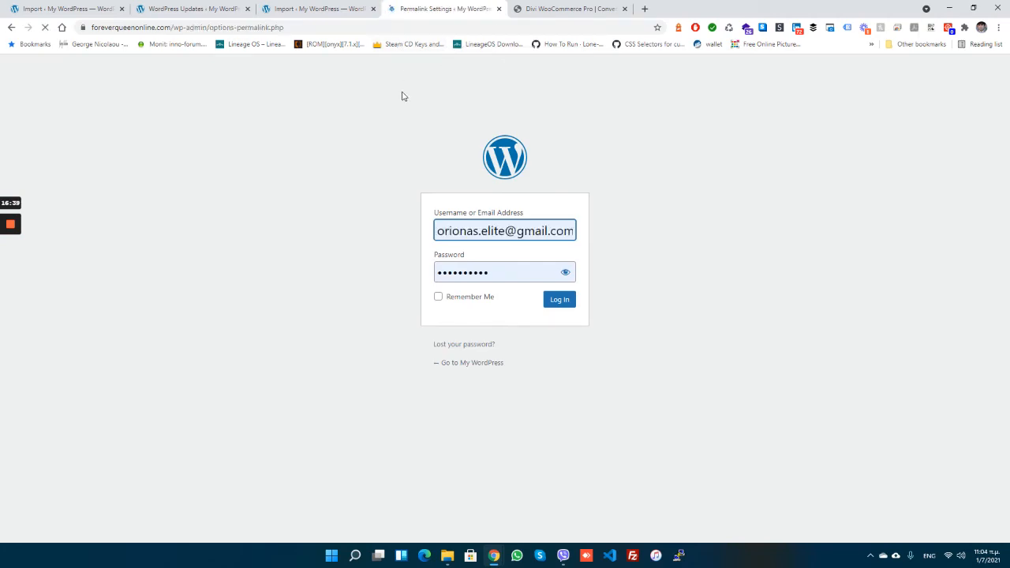
Step: Save the permalink settings twice, keeping the Post name structure and the custom product base
{"action": "scroll", "coordinate": [402, 279], "scroll_direction": "down", "scroll_amount": 4}
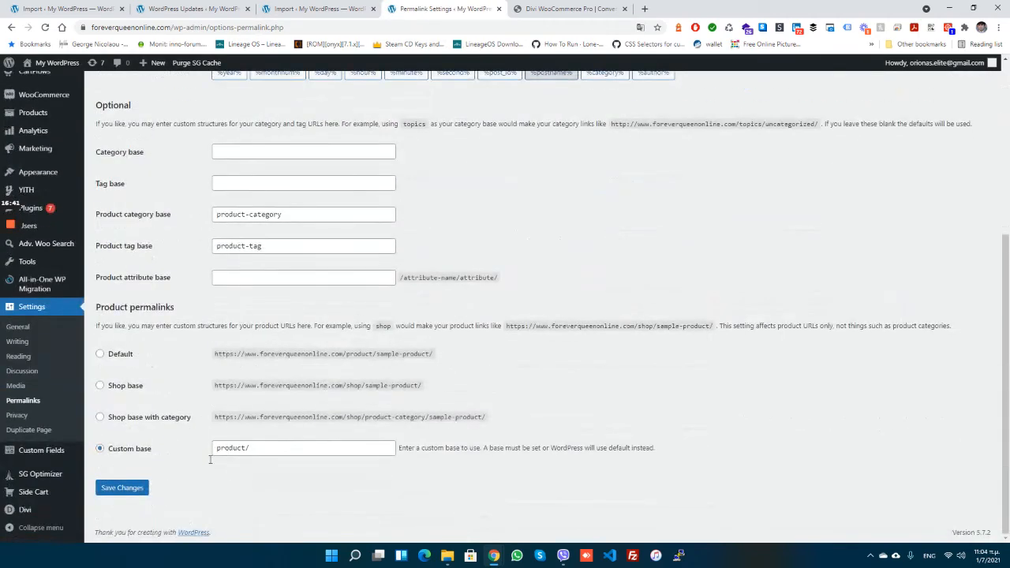
{"action": "left_click", "coordinate": [124, 490]}
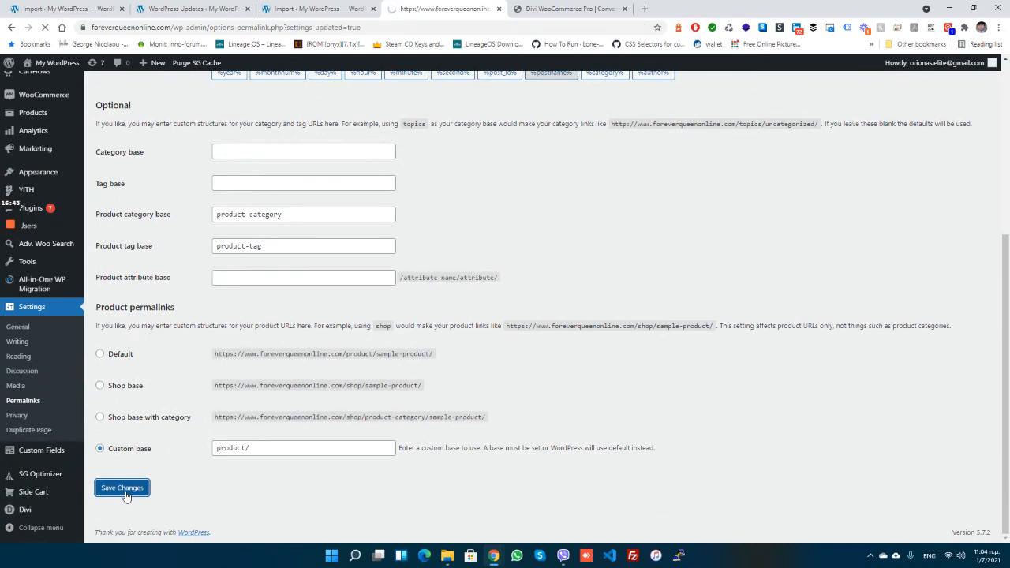
{"action": "scroll", "coordinate": [126, 501], "scroll_direction": "down", "scroll_amount": 2}
{"action": "scroll", "coordinate": [127, 506], "scroll_direction": "down", "scroll_amount": 4}
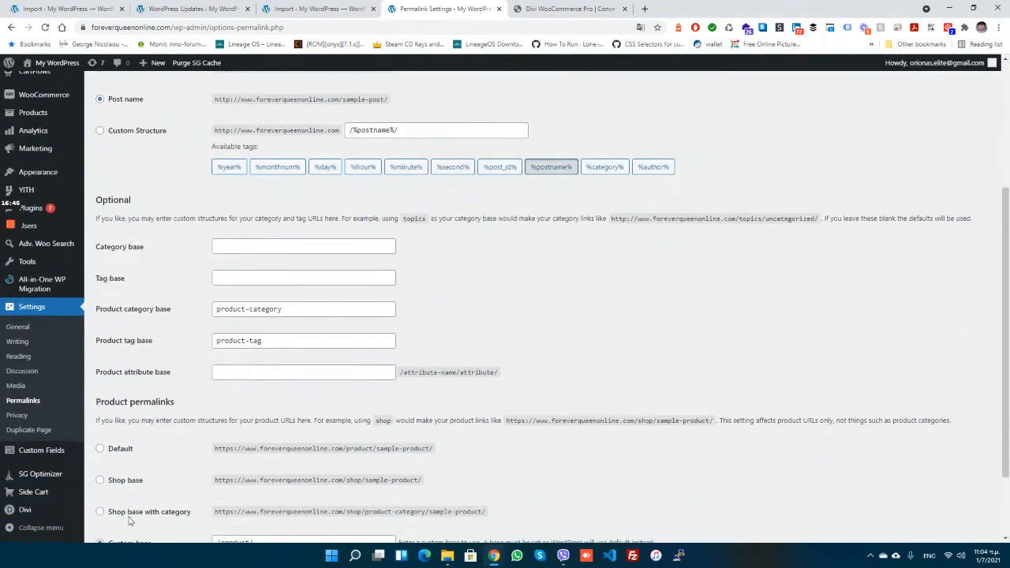
{"action": "left_click", "coordinate": [124, 494]}
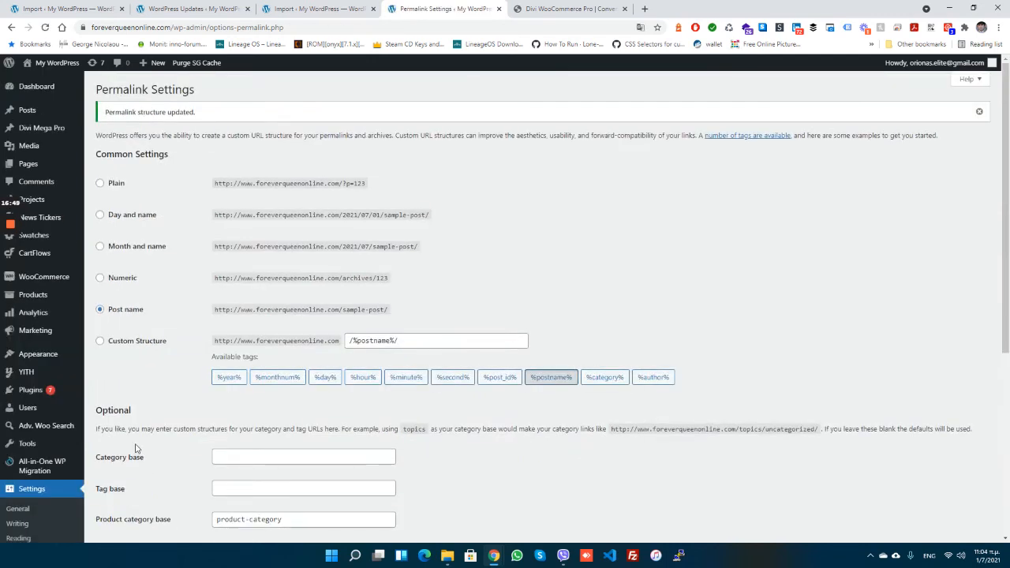
Step: Update all plugins that have new versions on the WordPress updates page and check the update results
{"action": "mouse_move", "coordinate": [66, 390]}
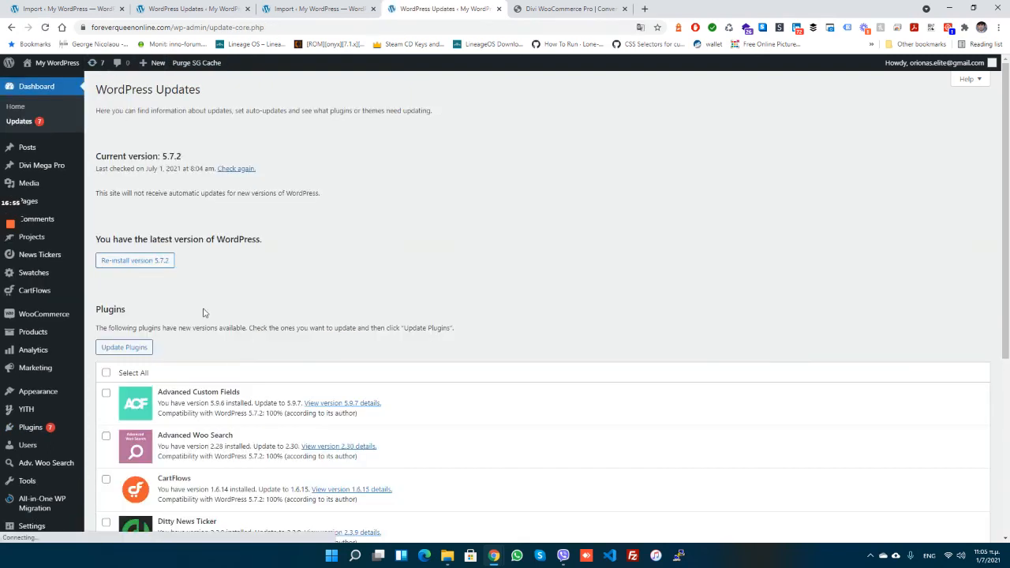
{"action": "left_click", "coordinate": [105, 373]}
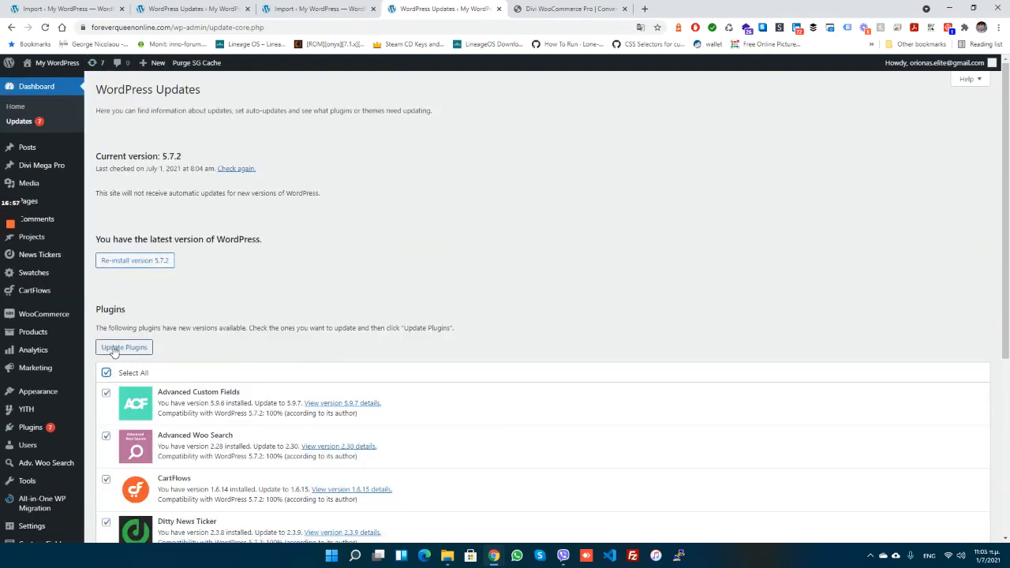
{"action": "left_click", "coordinate": [126, 347]}
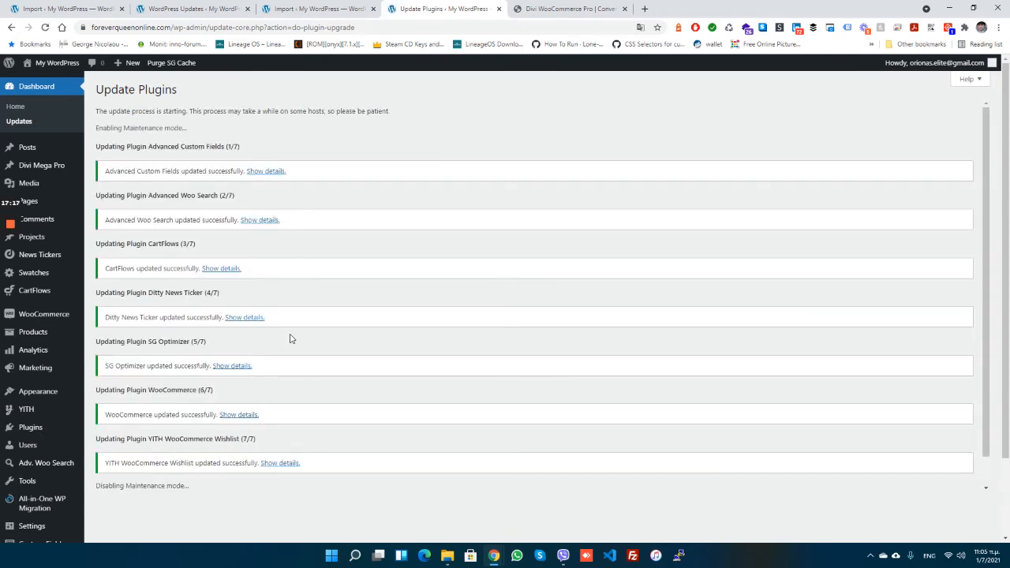
{"action": "scroll", "coordinate": [221, 387], "scroll_direction": "down", "scroll_amount": 3}
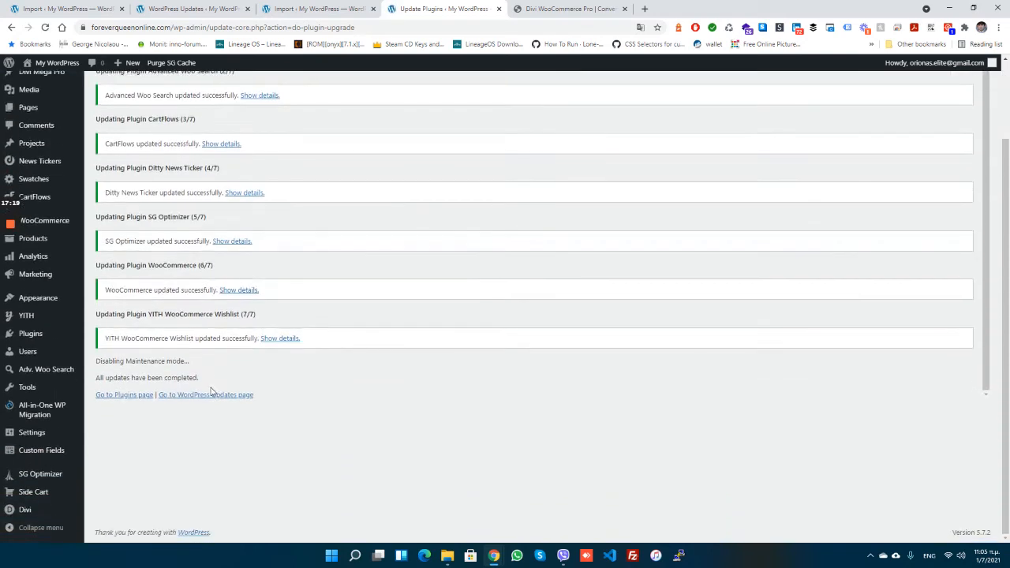
Step: Return to the WordPress updates page and update the Divi theme to version 4.9.7
{"action": "left_click", "coordinate": [213, 395]}
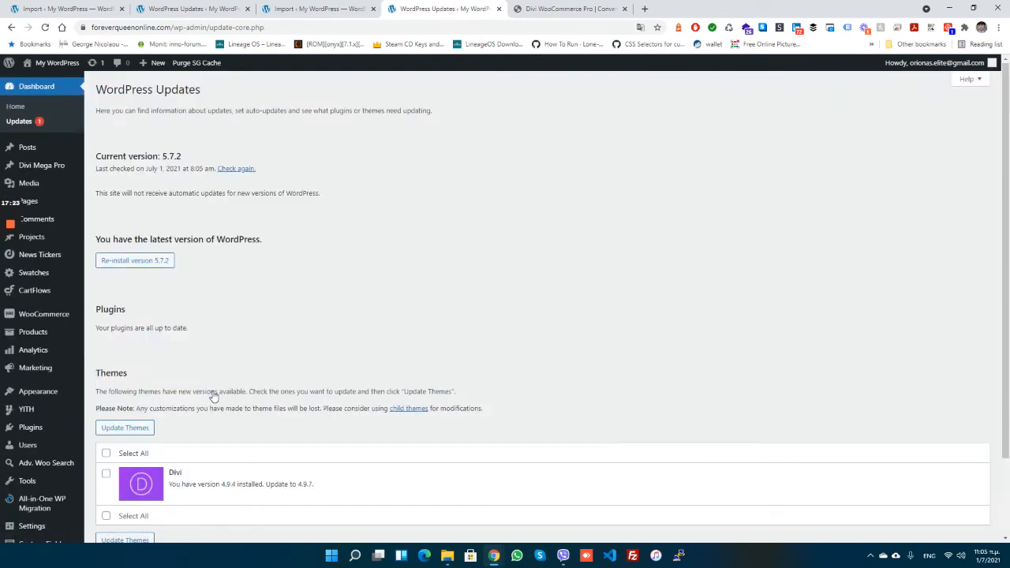
{"action": "scroll", "coordinate": [180, 433], "scroll_direction": "down", "scroll_amount": 2}
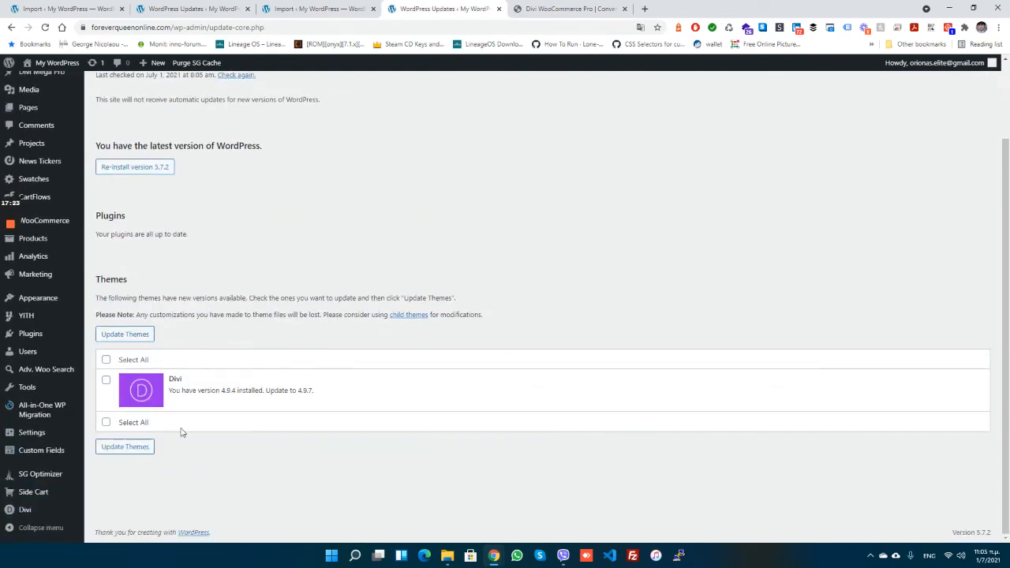
{"action": "left_click", "coordinate": [106, 424]}
{"action": "left_click", "coordinate": [125, 447]}
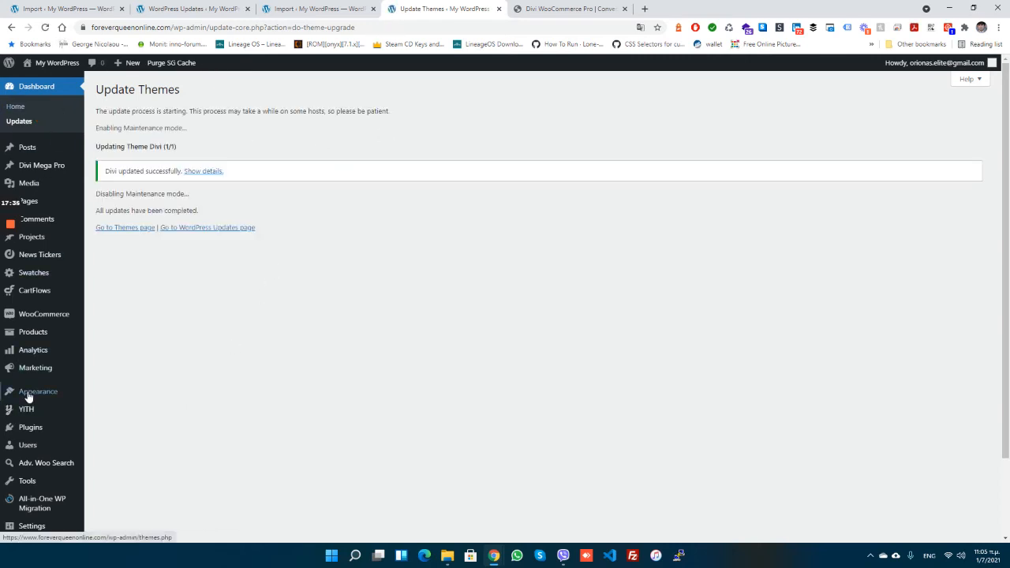
Step: Deactivate the free Advanced Custom Fields plugin in the installed plugins list and delete it
{"action": "mouse_move", "coordinate": [30, 429]}
{"action": "left_click", "coordinate": [99, 430]}
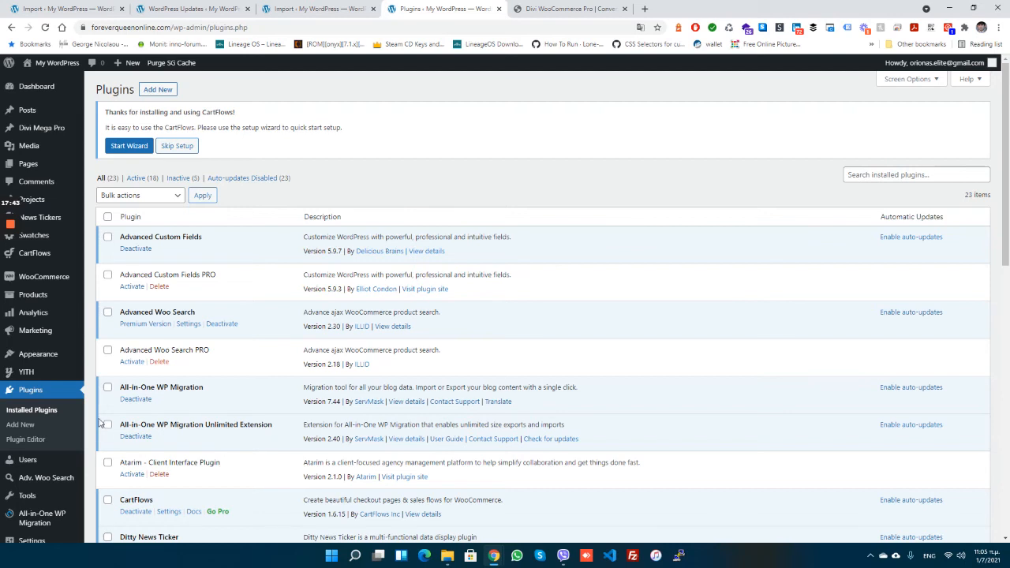
{"action": "left_click", "coordinate": [136, 249]}
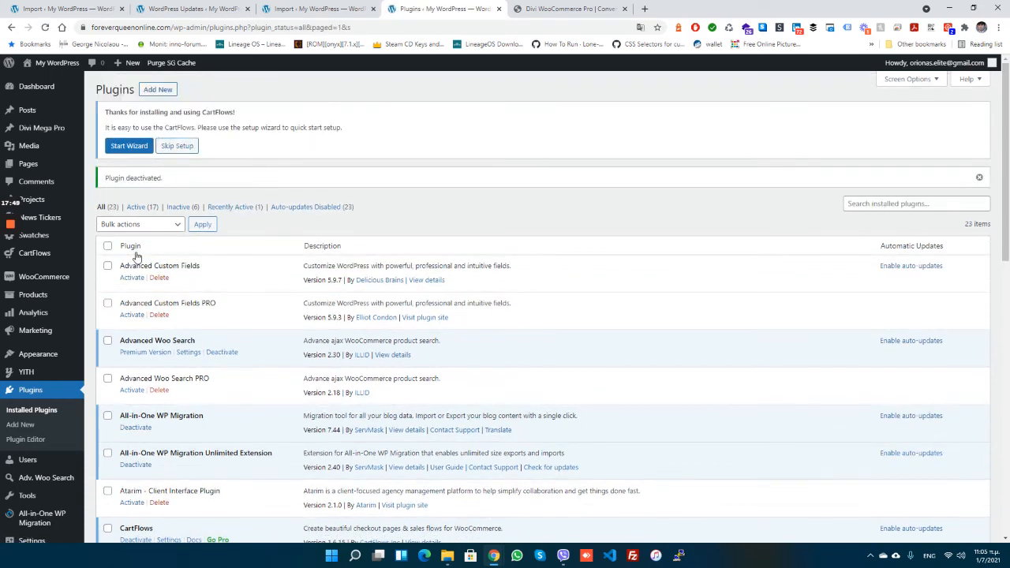
{"action": "left_click", "coordinate": [159, 278]}
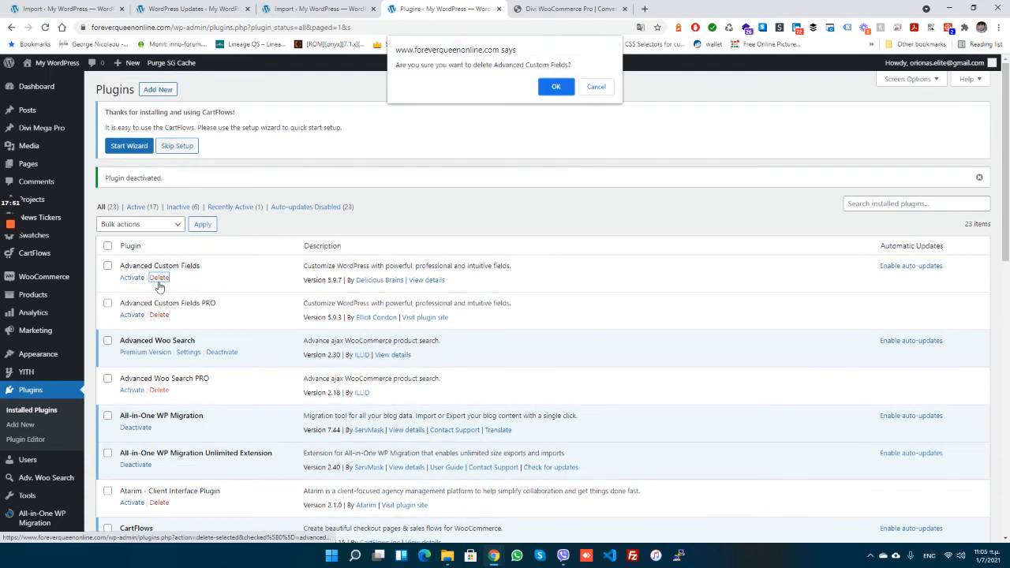
{"action": "key", "text": "Return"}
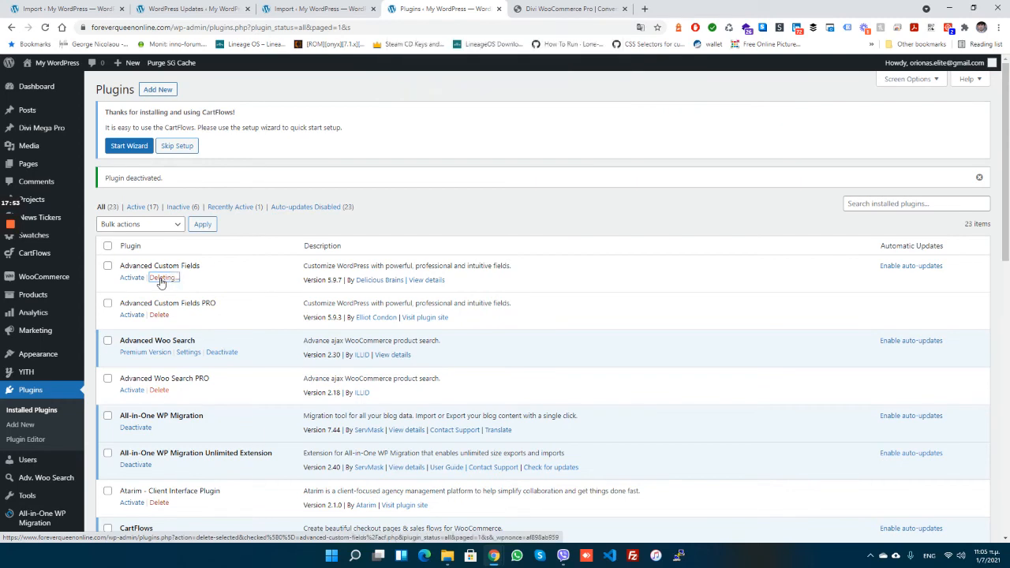
Step: Activate the Advanced Custom Fields PRO, Advanced Woo Search PRO and Under Construction plugins
{"action": "left_click", "coordinate": [133, 299]}
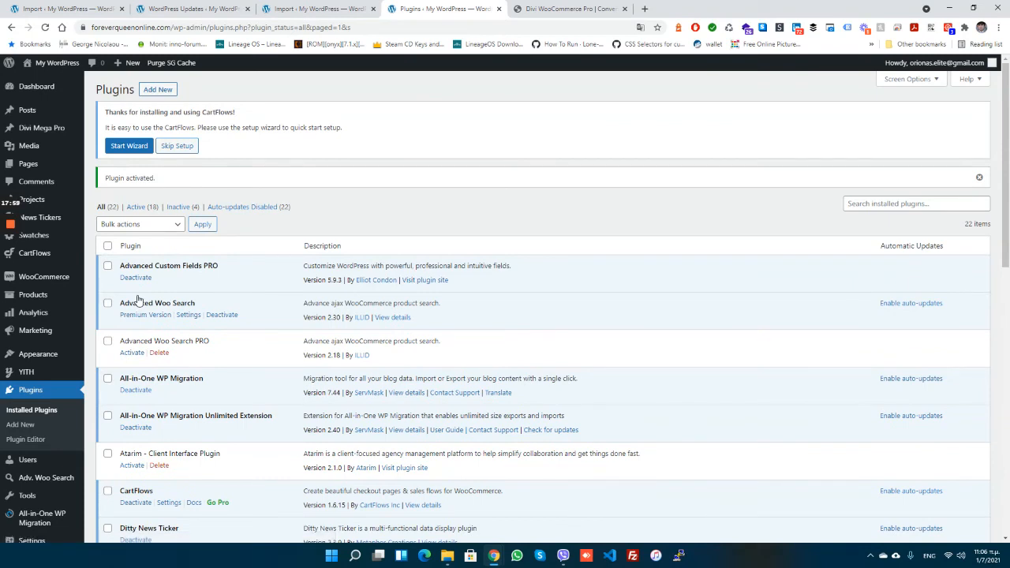
{"action": "left_click", "coordinate": [131, 354]}
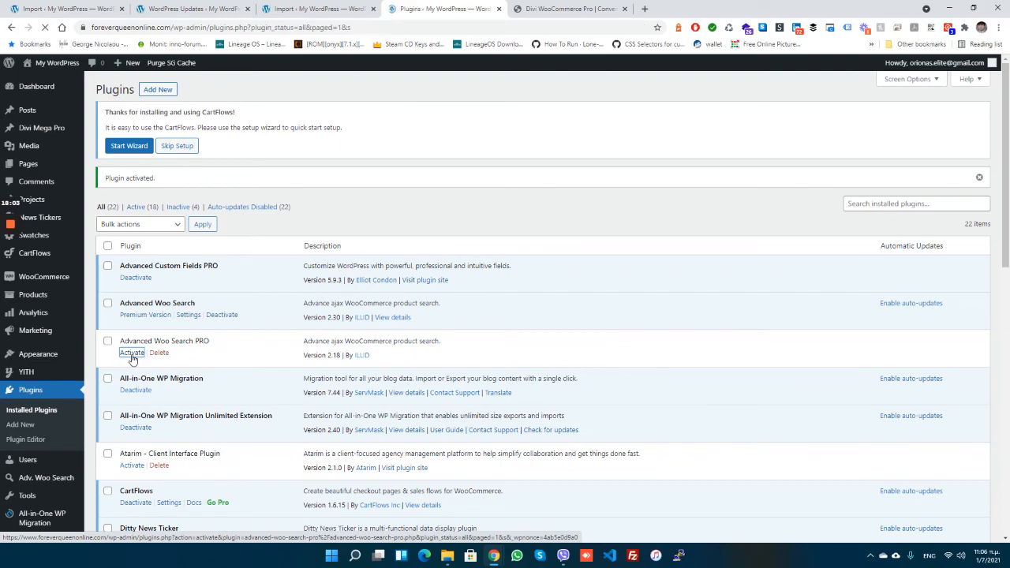
{"action": "scroll", "coordinate": [132, 359], "scroll_direction": "down", "scroll_amount": 1}
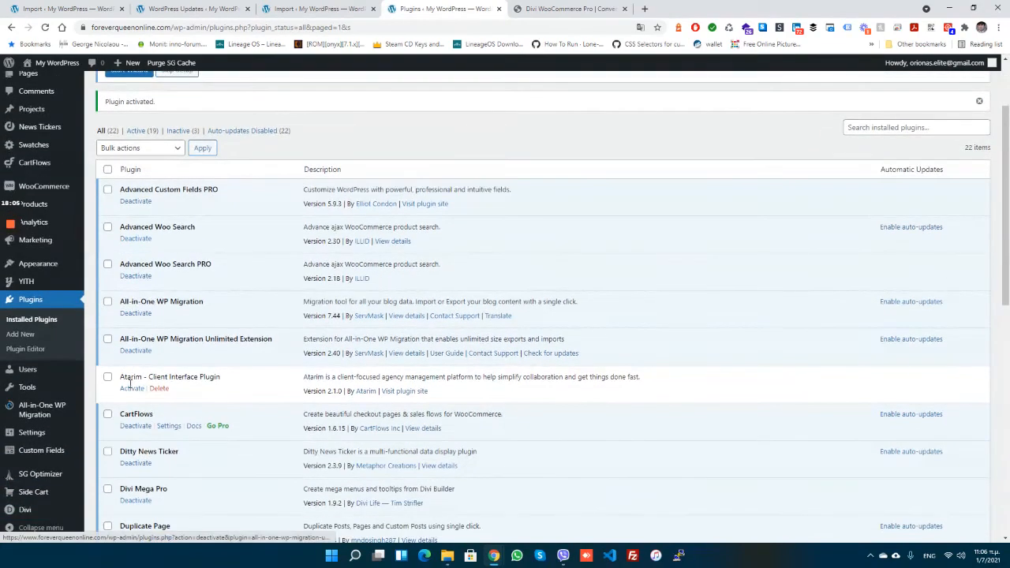
{"action": "scroll", "coordinate": [145, 446], "scroll_direction": "down", "scroll_amount": 1}
{"action": "scroll", "coordinate": [145, 446], "scroll_direction": "down", "scroll_amount": 4}
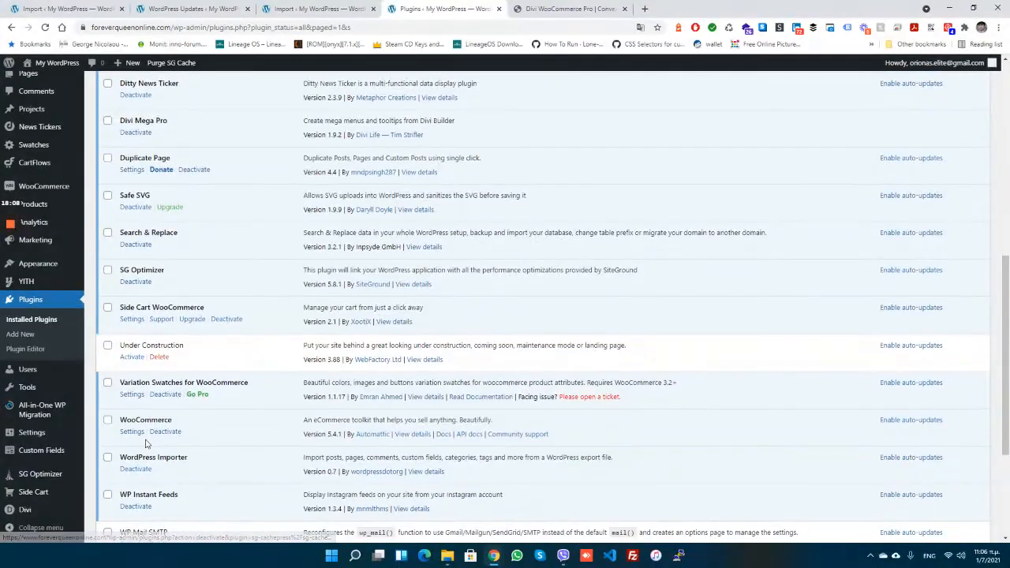
{"action": "left_click", "coordinate": [131, 358]}
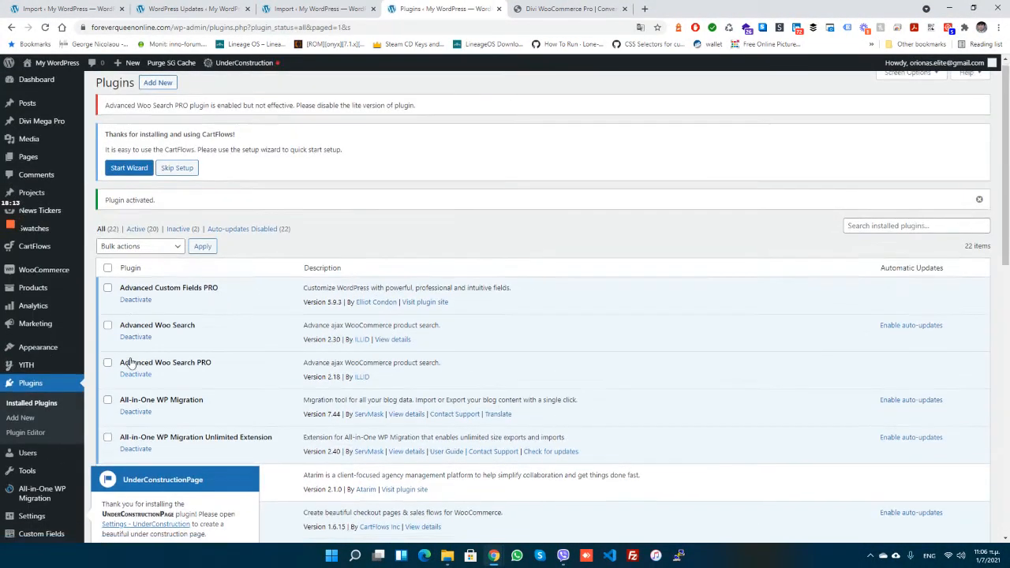
Step: Delete the WP Mail SMTP plugin and its data, and activate the Atarim - Client Interface Plugin
{"action": "scroll", "coordinate": [131, 363], "scroll_direction": "down", "scroll_amount": 3}
{"action": "left_click", "coordinate": [240, 299]}
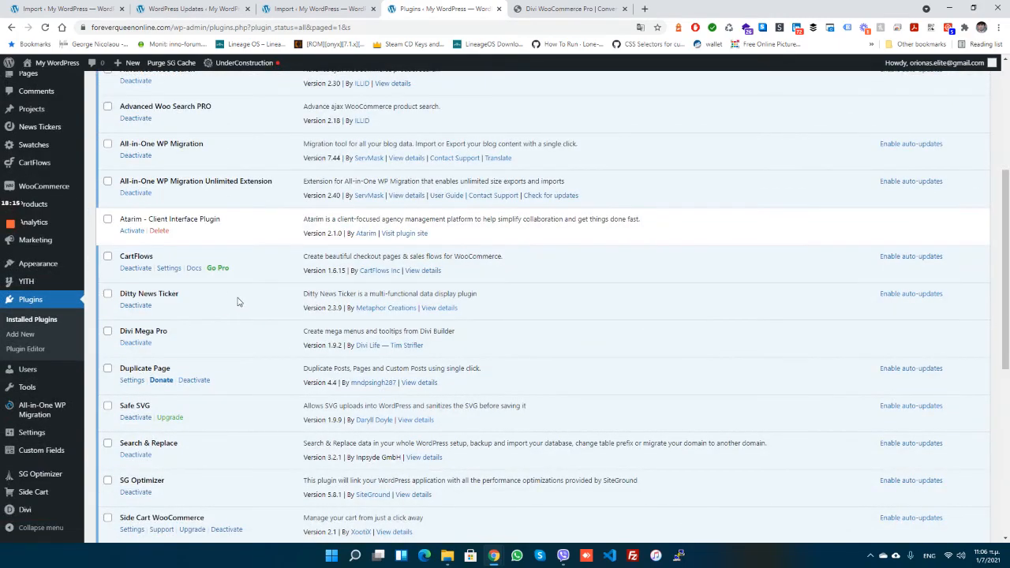
{"action": "scroll", "coordinate": [224, 291], "scroll_direction": "down", "scroll_amount": 5}
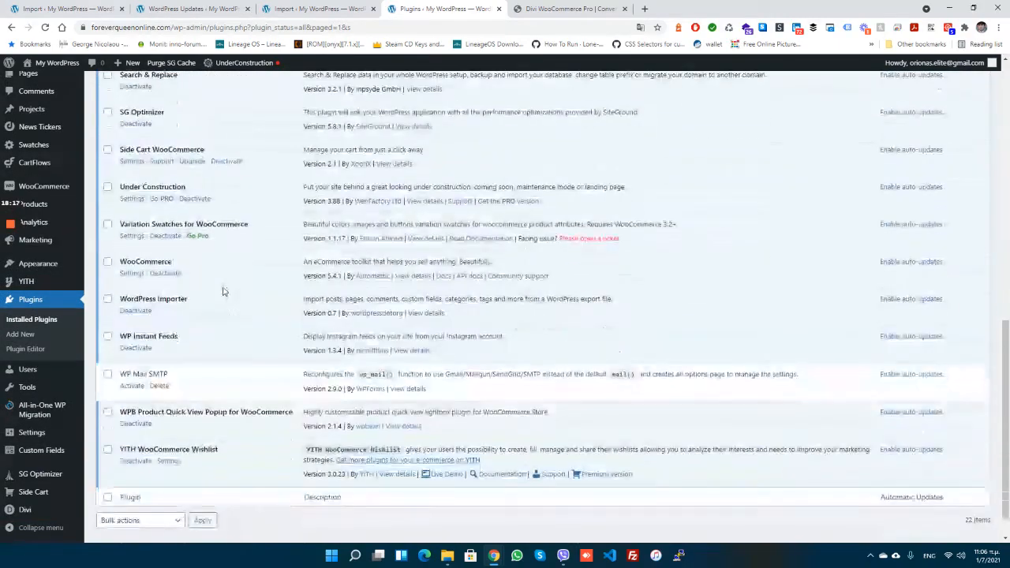
{"action": "left_click", "coordinate": [158, 386]}
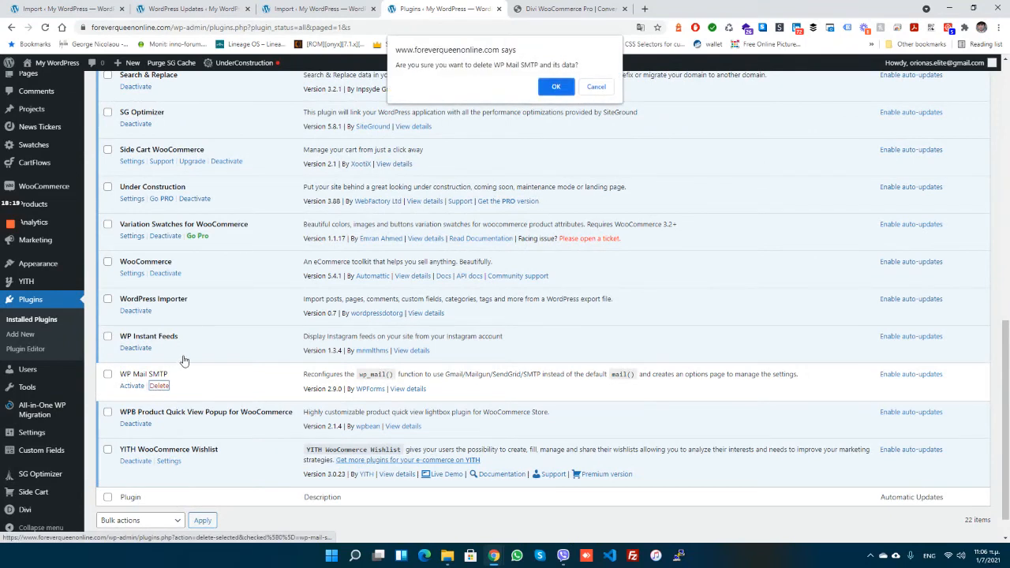
{"action": "key", "text": "Return"}
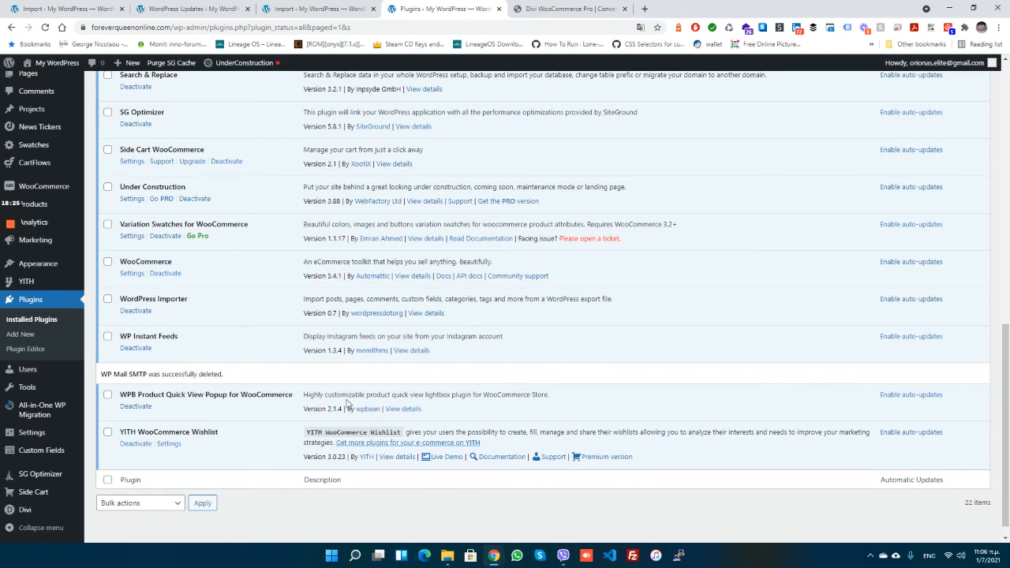
{"action": "scroll", "coordinate": [356, 409], "scroll_direction": "up", "scroll_amount": 15}
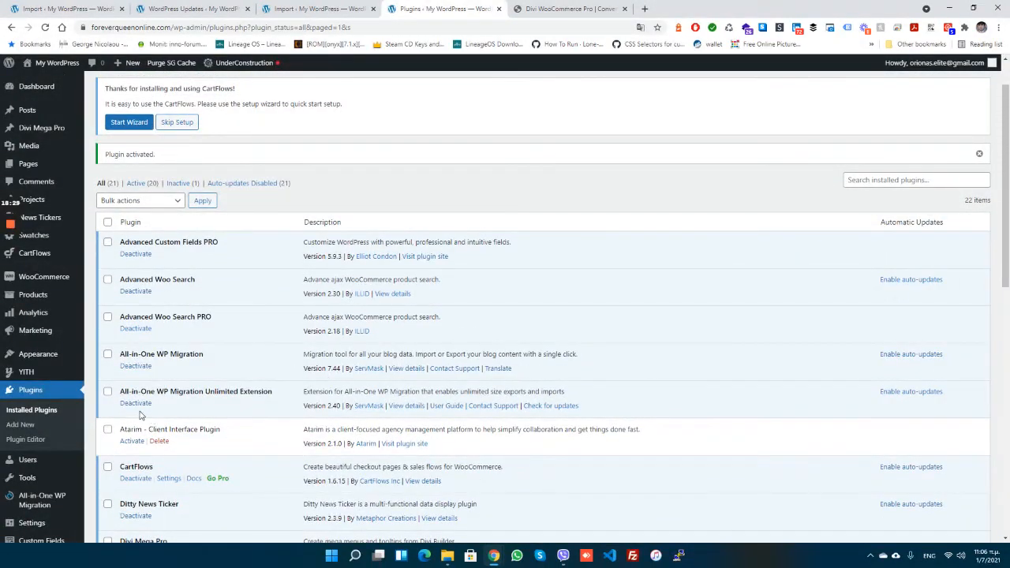
{"action": "left_click", "coordinate": [126, 443]}
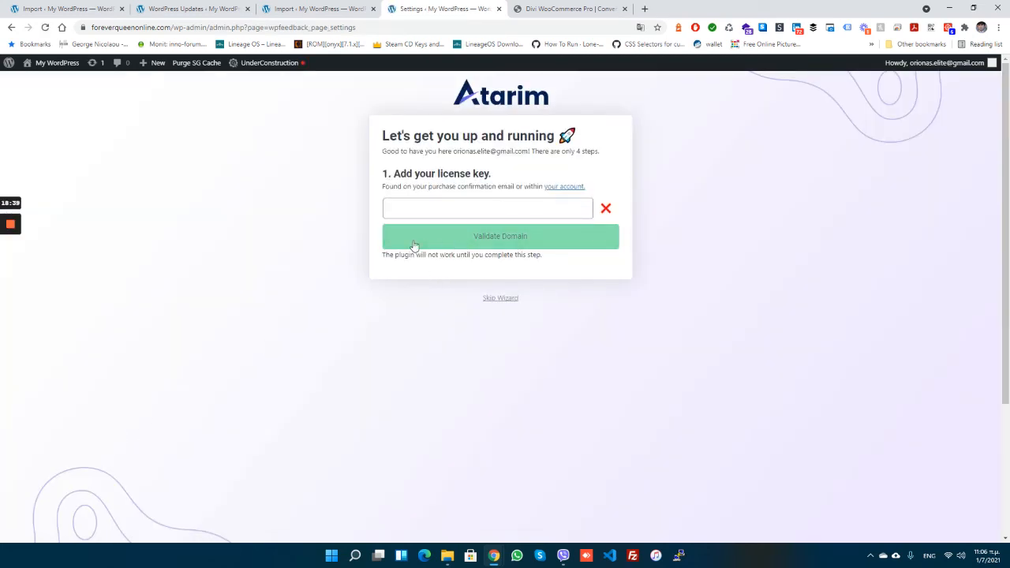
Step: Finish the import dialog and visit the site to review the Men and Women mega menus, search form and header links
{"action": "left_click", "coordinate": [291, 8]}
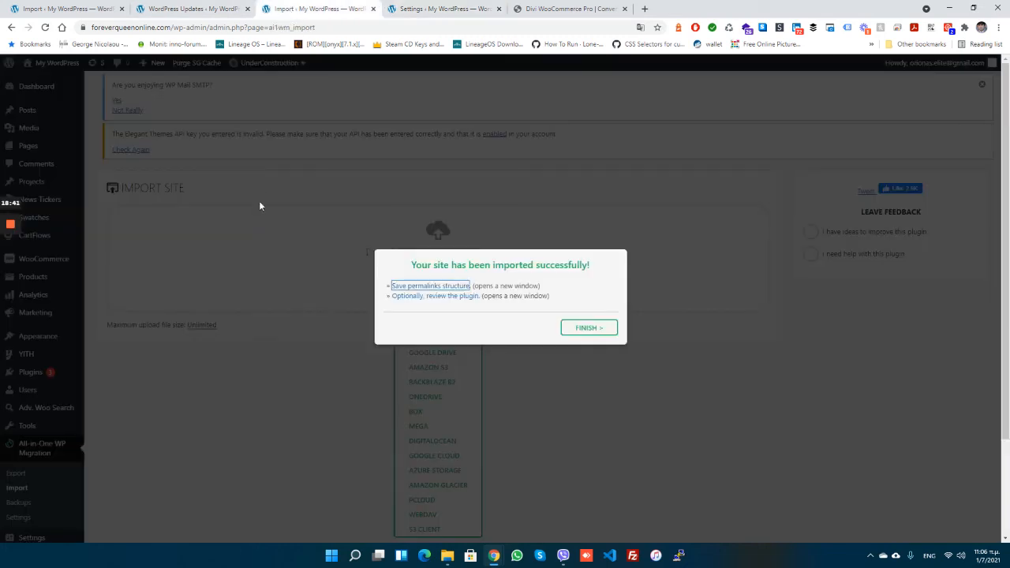
{"action": "left_click", "coordinate": [588, 327]}
{"action": "mouse_move", "coordinate": [69, 65]}
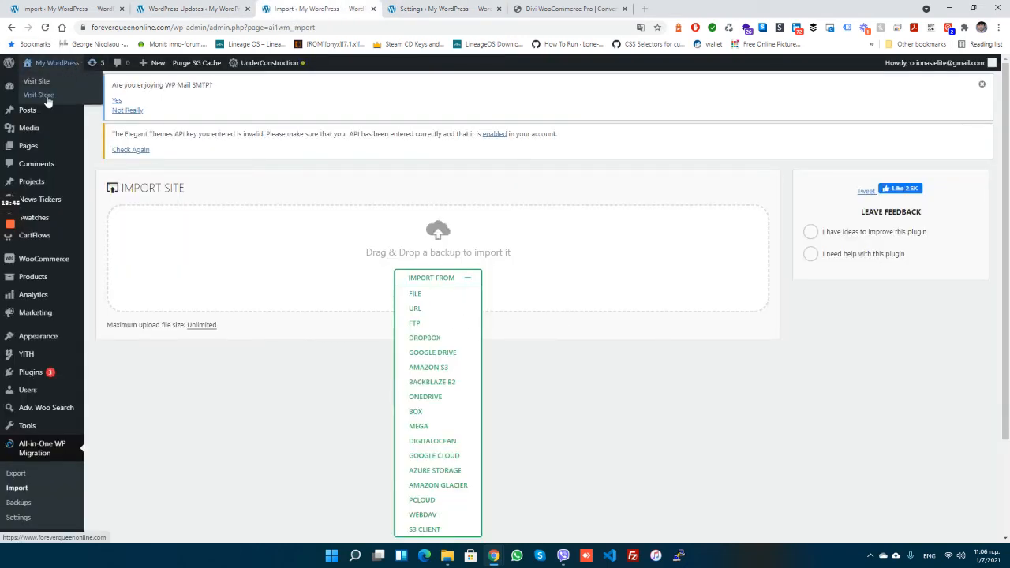
{"action": "left_click", "coordinate": [42, 84]}
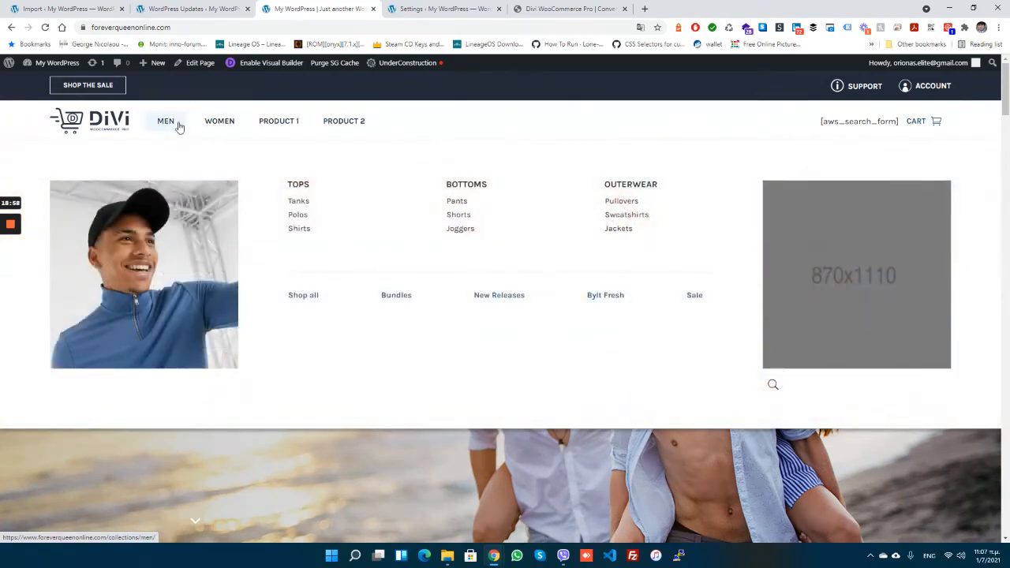
{"action": "mouse_move", "coordinate": [211, 128]}
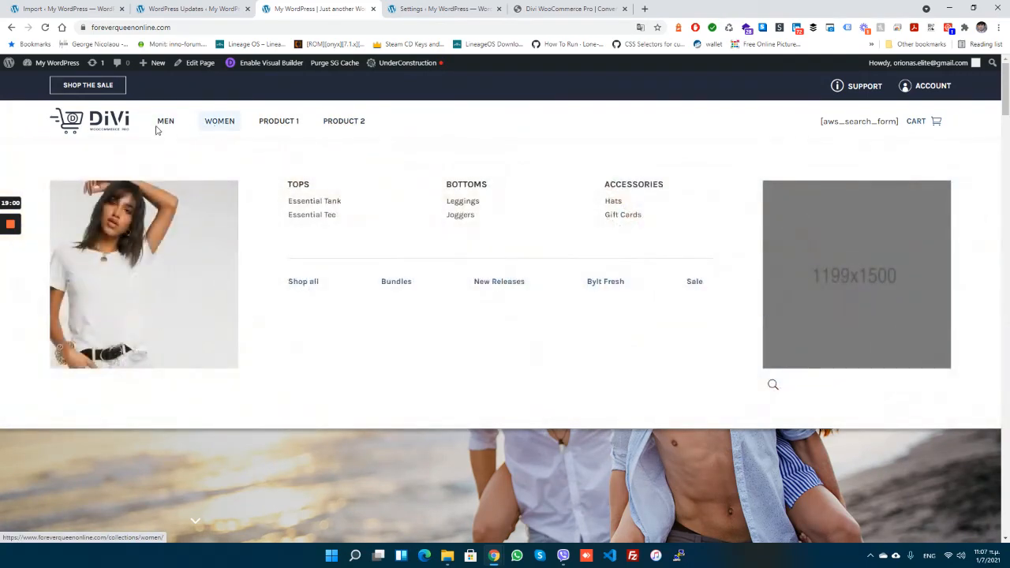
{"action": "mouse_move", "coordinate": [156, 137]}
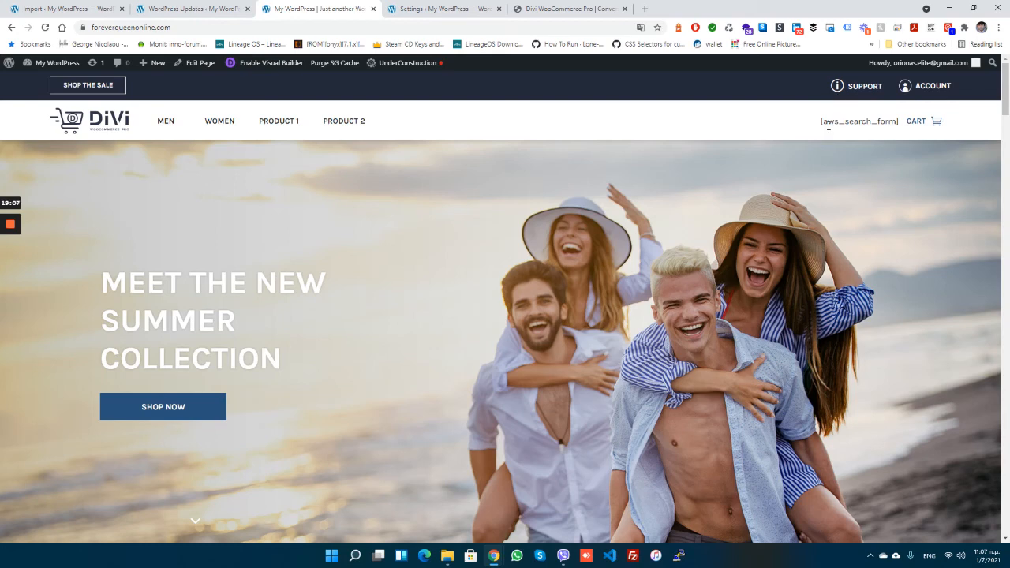
{"action": "triple_click", "coordinate": [828, 126]}
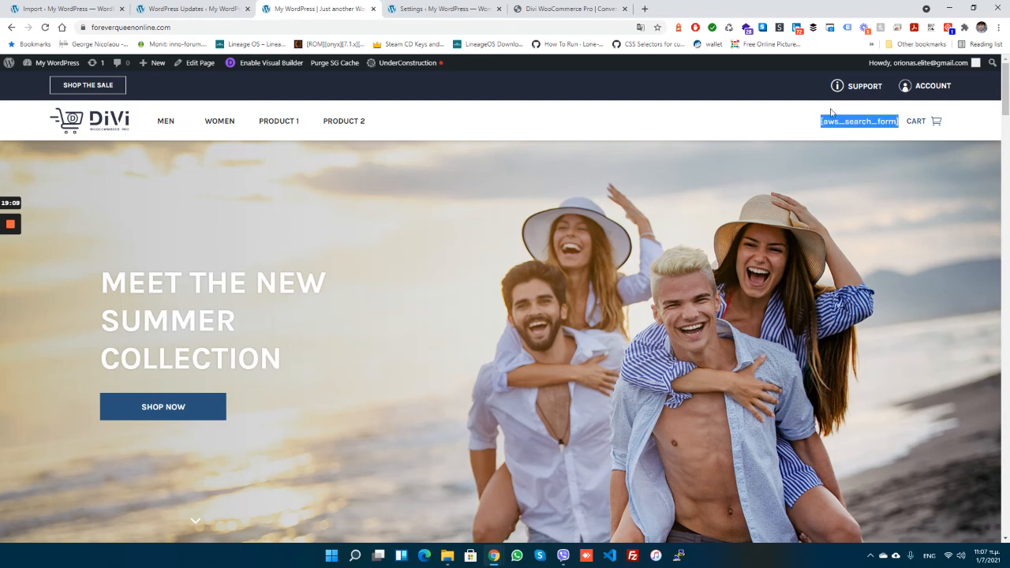
{"action": "mouse_move", "coordinate": [914, 94]}
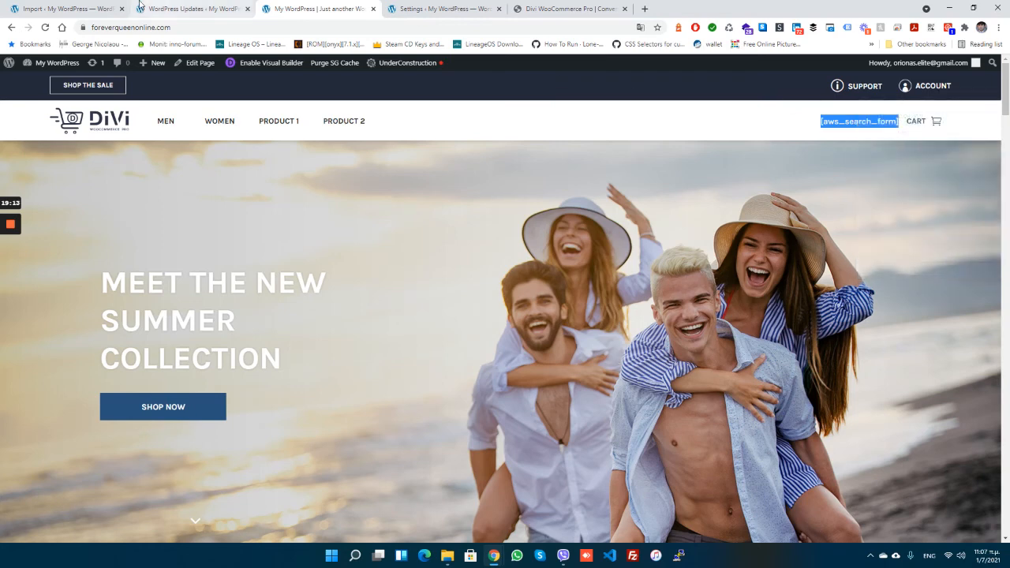
Step: Finish the import dialog, view the storefront and go to the site's admin dashboard
{"action": "left_click", "coordinate": [77, 15]}
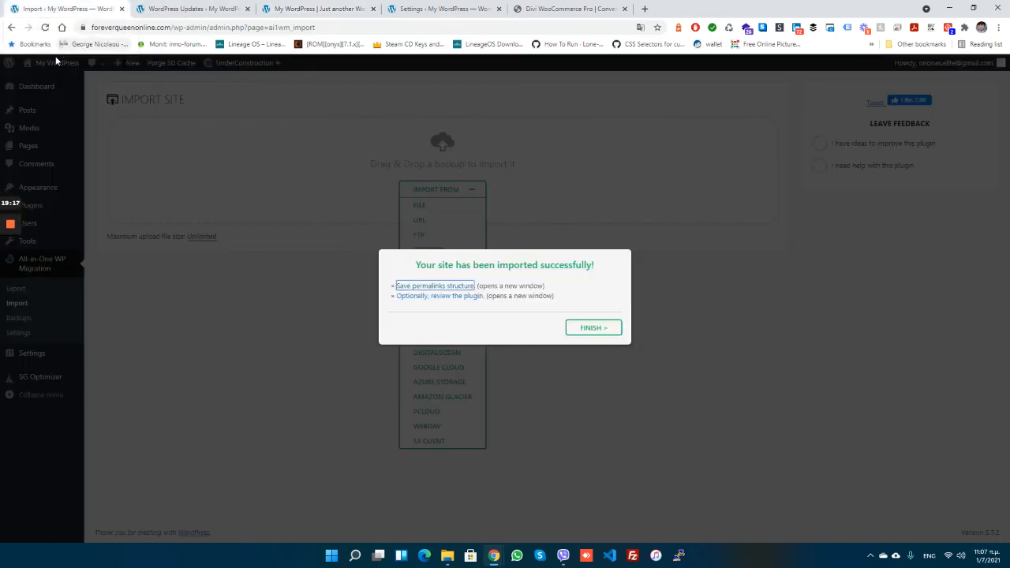
{"action": "left_click", "coordinate": [592, 328]}
{"action": "mouse_move", "coordinate": [52, 127]}
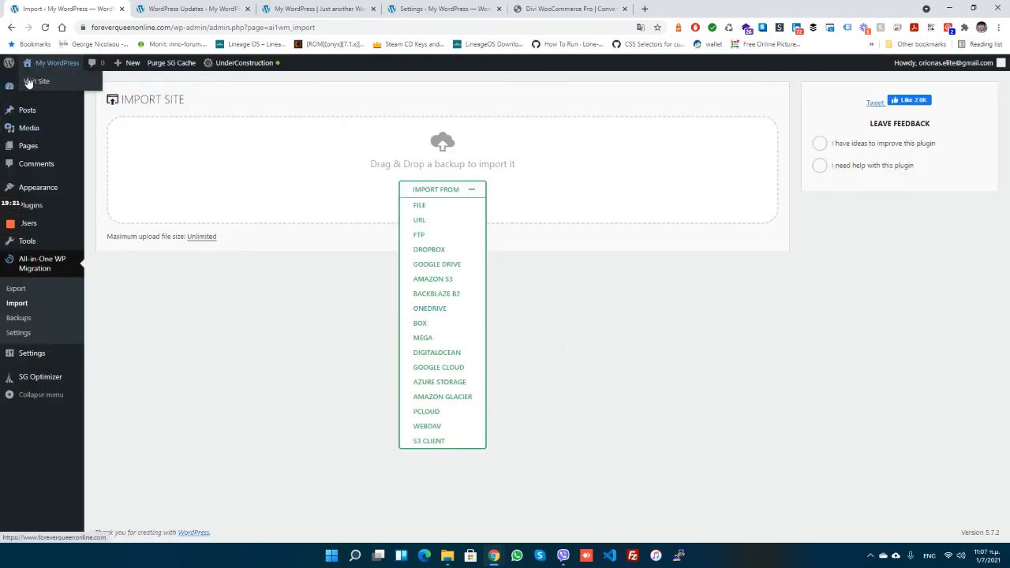
{"action": "left_click", "coordinate": [29, 83]}
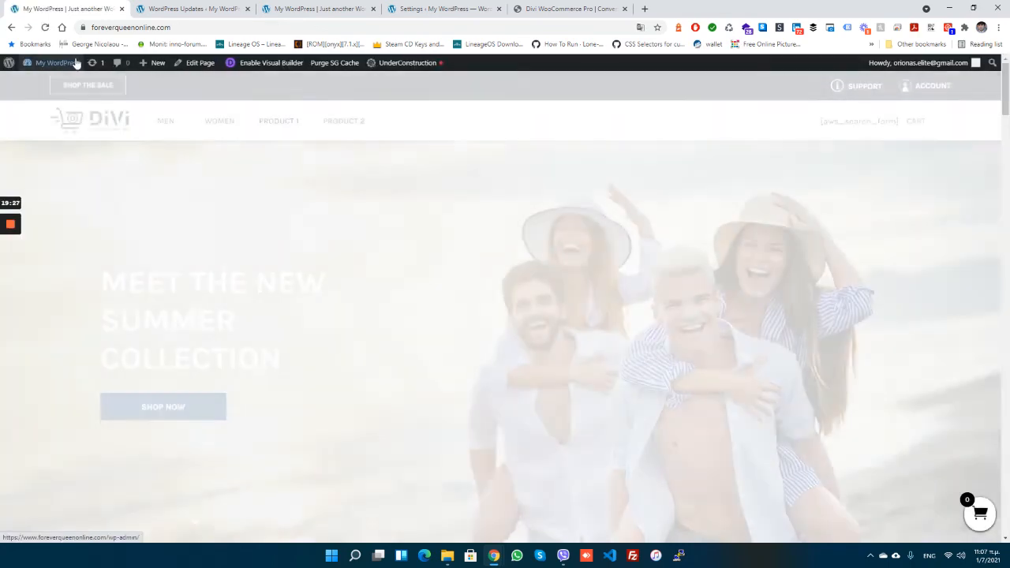
{"action": "mouse_move", "coordinate": [71, 63]}
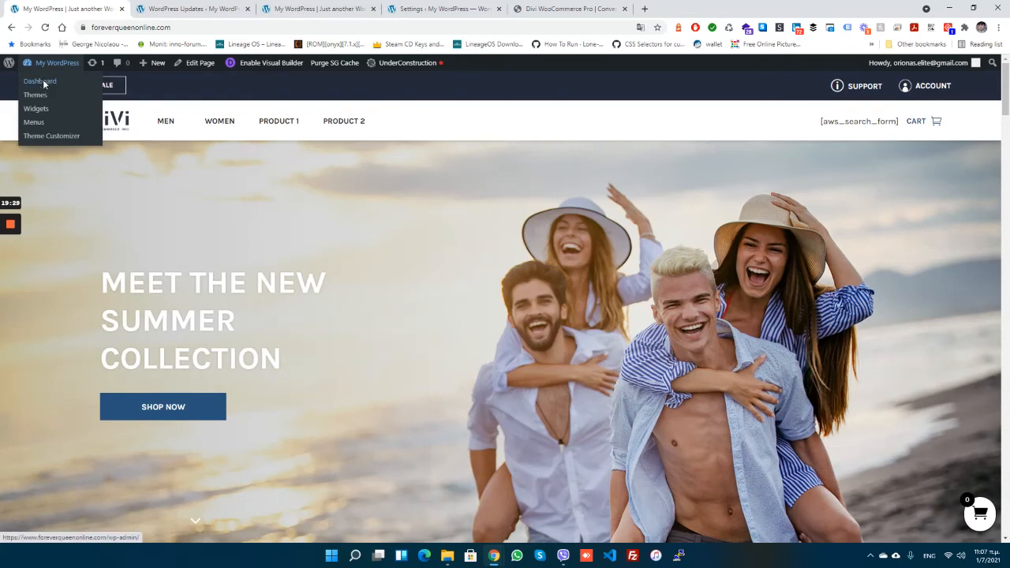
{"action": "left_click", "coordinate": [43, 84]}
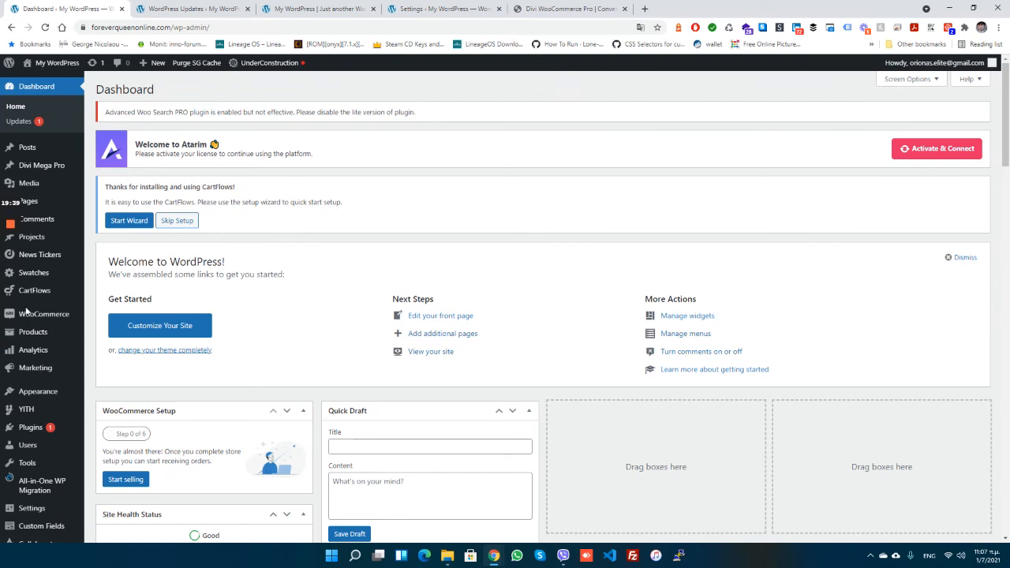
Step: Deactivate the free Advanced Woo Search plugin in the installed plugins list and delete it
{"action": "mouse_move", "coordinate": [30, 433]}
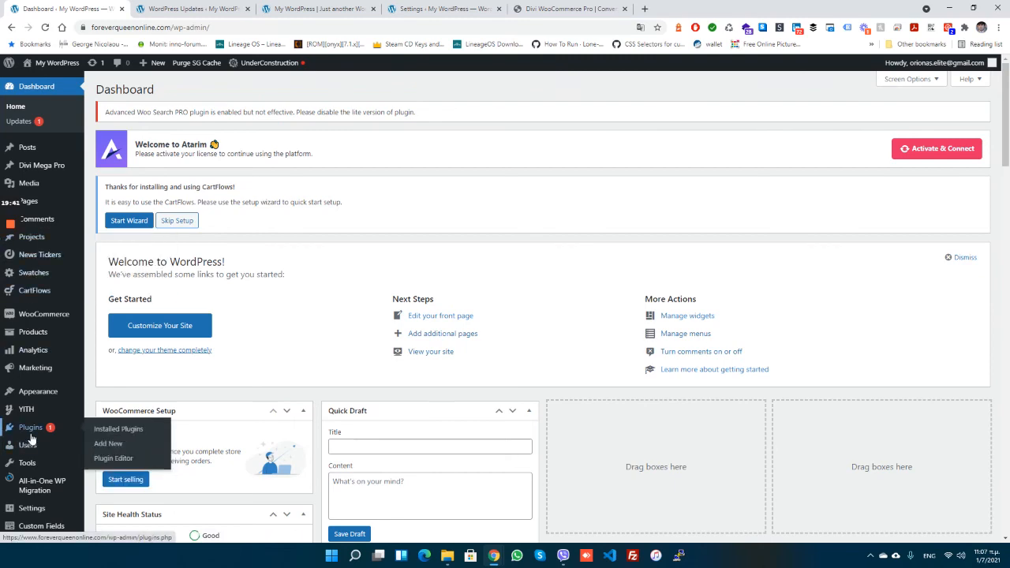
{"action": "left_click", "coordinate": [121, 433]}
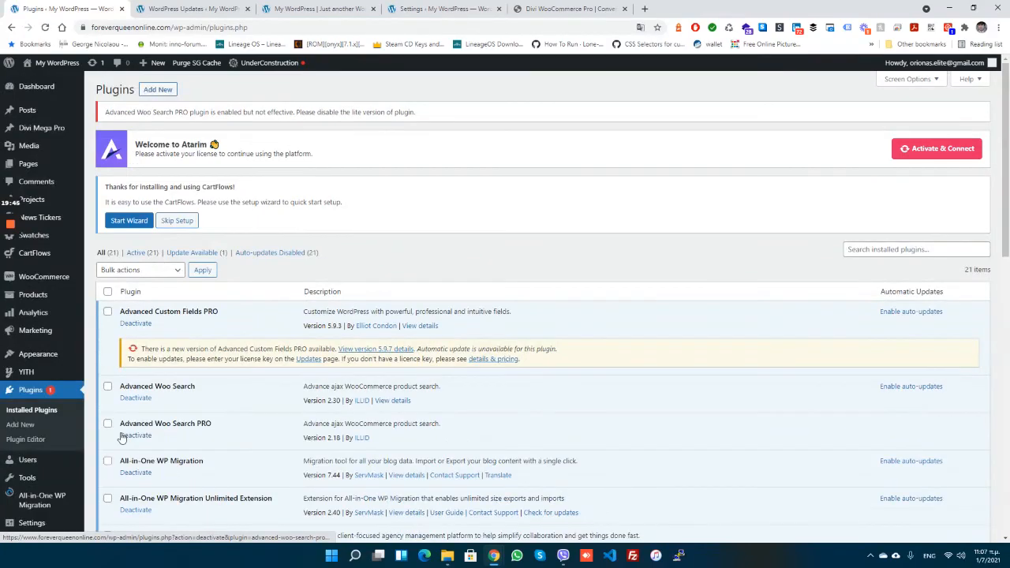
{"action": "scroll", "coordinate": [166, 441], "scroll_direction": "down", "scroll_amount": 6}
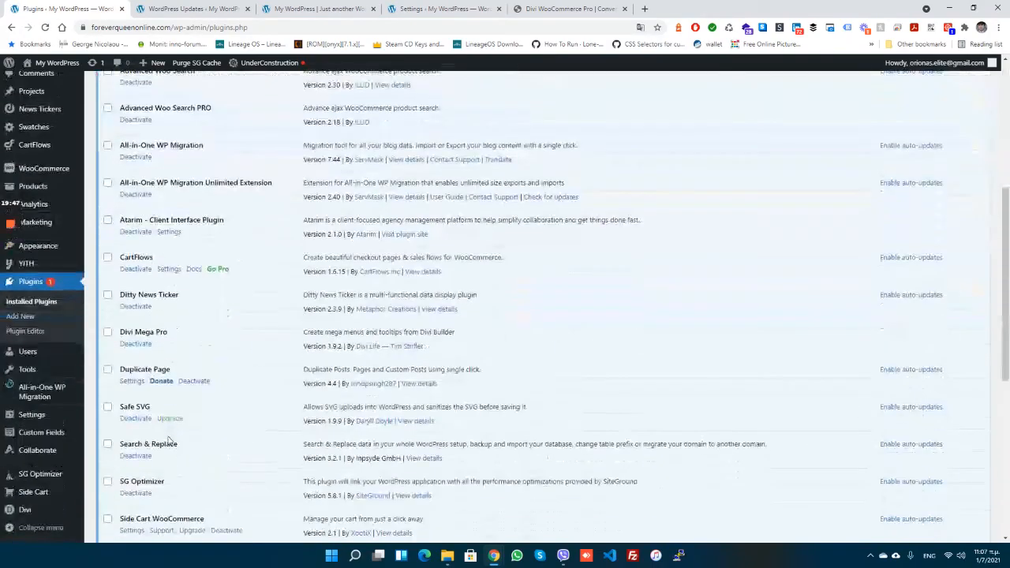
{"action": "scroll", "coordinate": [167, 441], "scroll_direction": "down", "scroll_amount": 3}
{"action": "scroll", "coordinate": [167, 441], "scroll_direction": "up", "scroll_amount": 8}
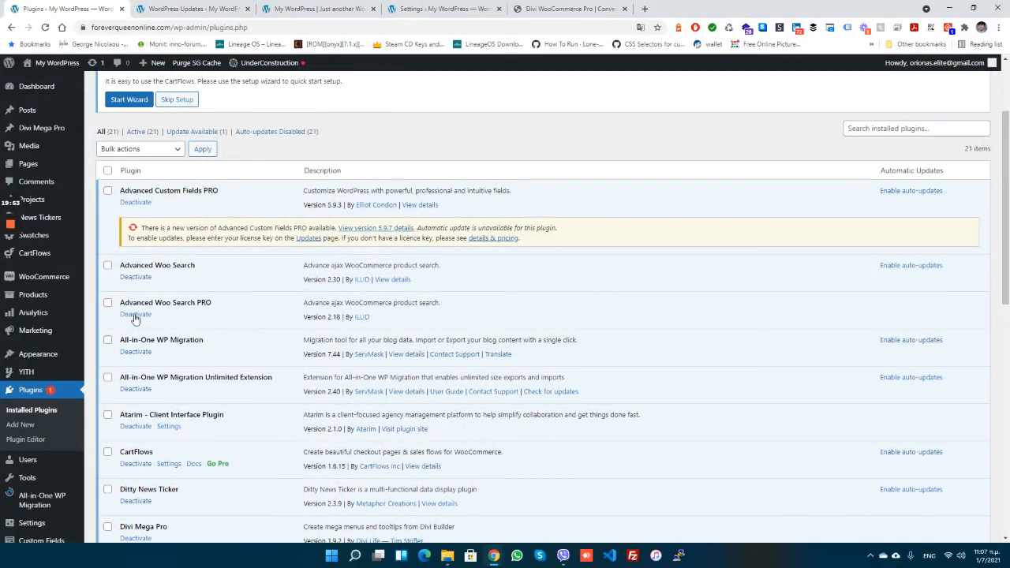
{"action": "left_click", "coordinate": [128, 278]}
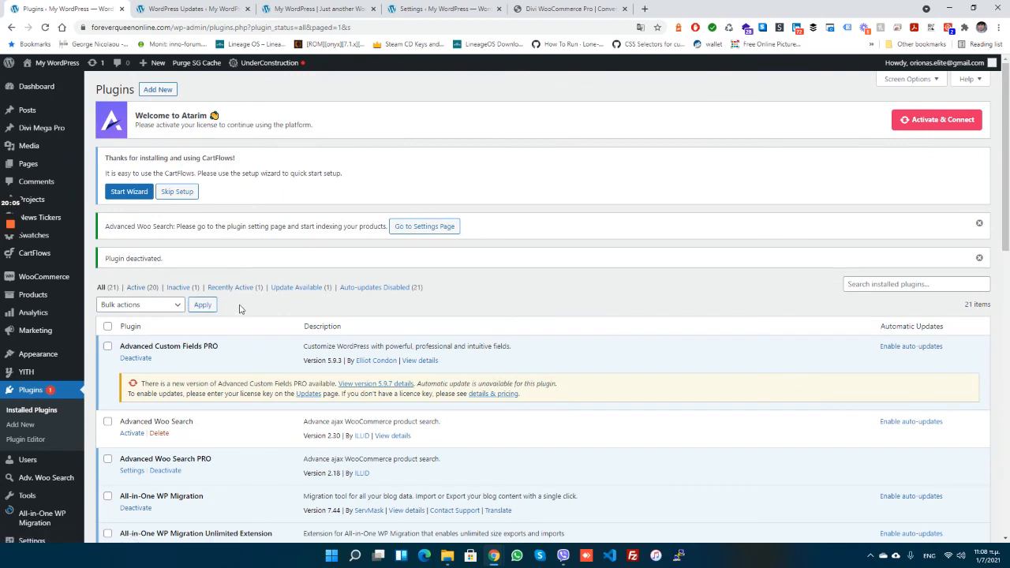
{"action": "left_click", "coordinate": [159, 434]}
{"action": "key", "text": "Return"}
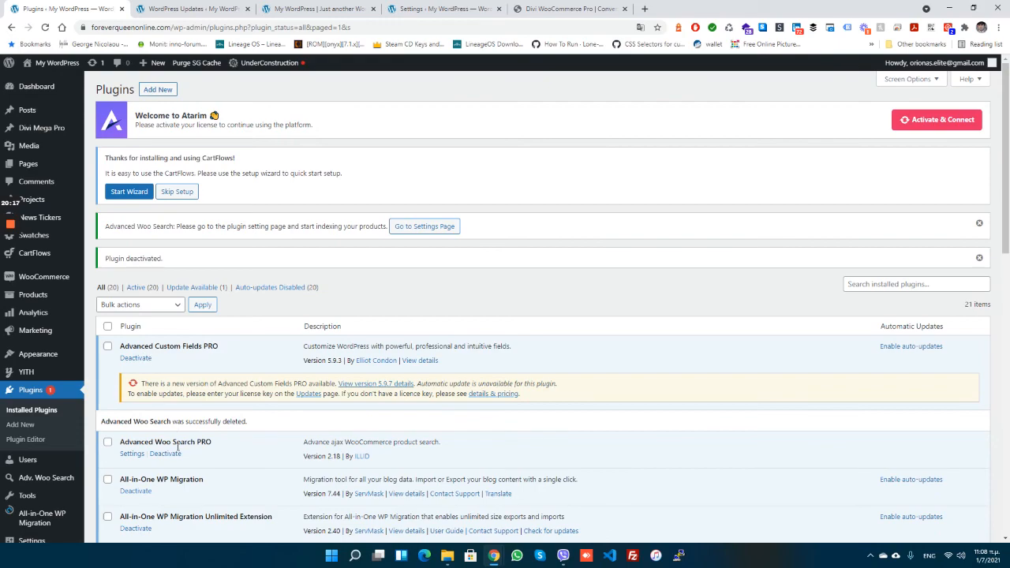
{"action": "scroll", "coordinate": [189, 458], "scroll_direction": "down", "scroll_amount": 5}
{"action": "scroll", "coordinate": [190, 462], "scroll_direction": "up", "scroll_amount": 5}
{"action": "scroll", "coordinate": [303, 436], "scroll_direction": "down", "scroll_amount": 2}
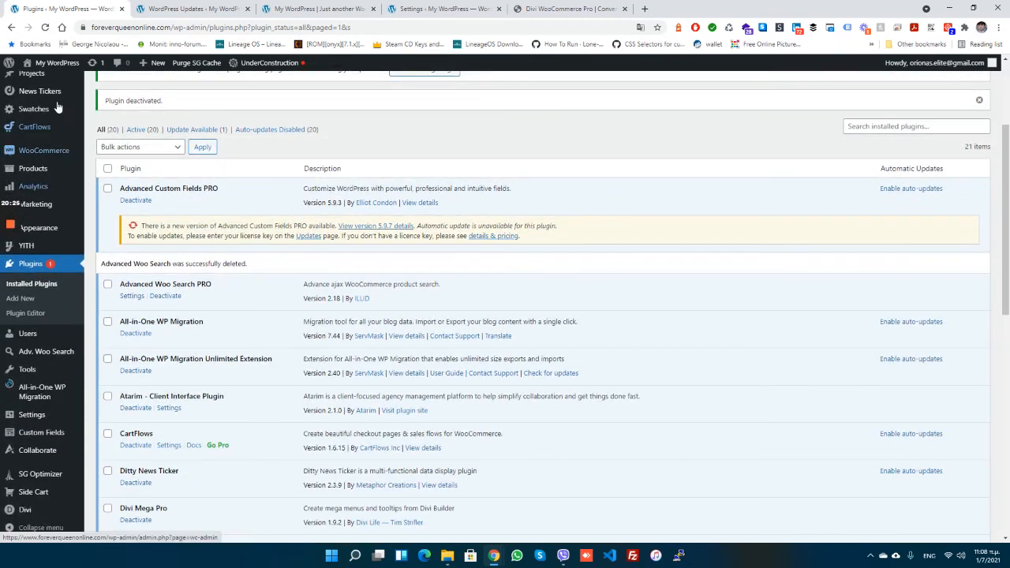
Step: Visit the site to try the header search, and switch Under Construction Mode on
{"action": "mouse_move", "coordinate": [71, 70]}
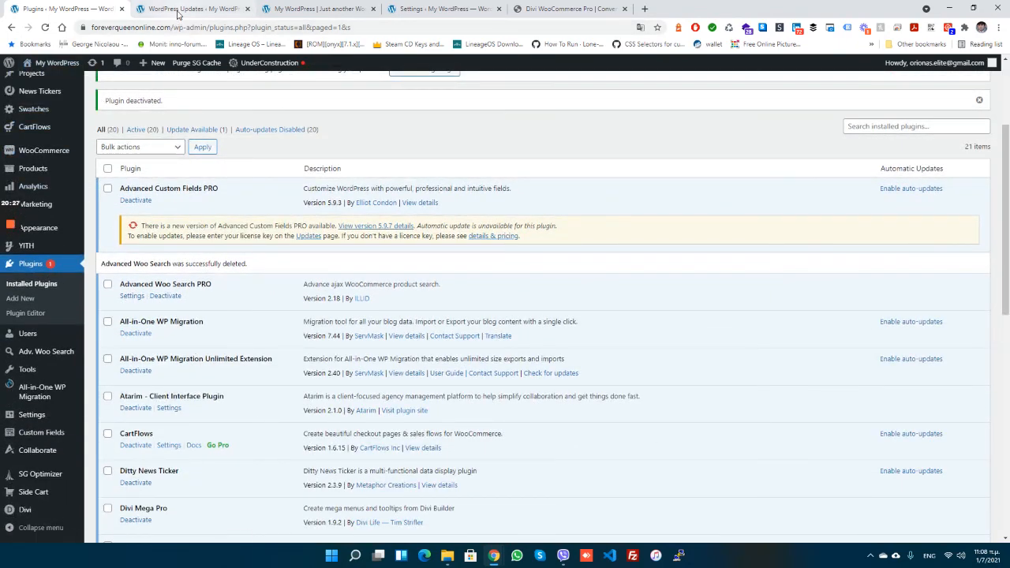
{"action": "left_click", "coordinate": [209, 8]}
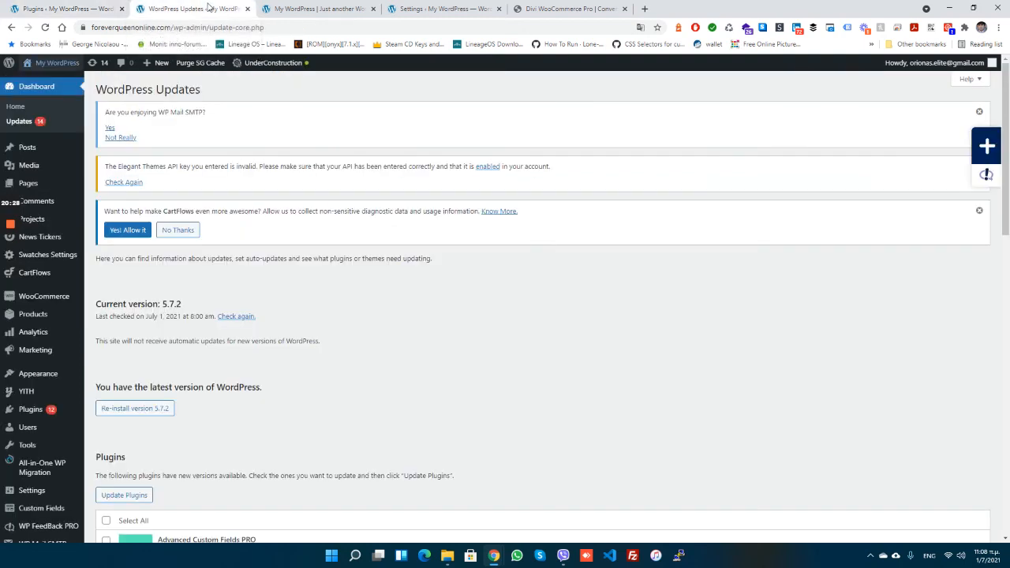
{"action": "mouse_move", "coordinate": [62, 65]}
{"action": "left_click", "coordinate": [54, 82]}
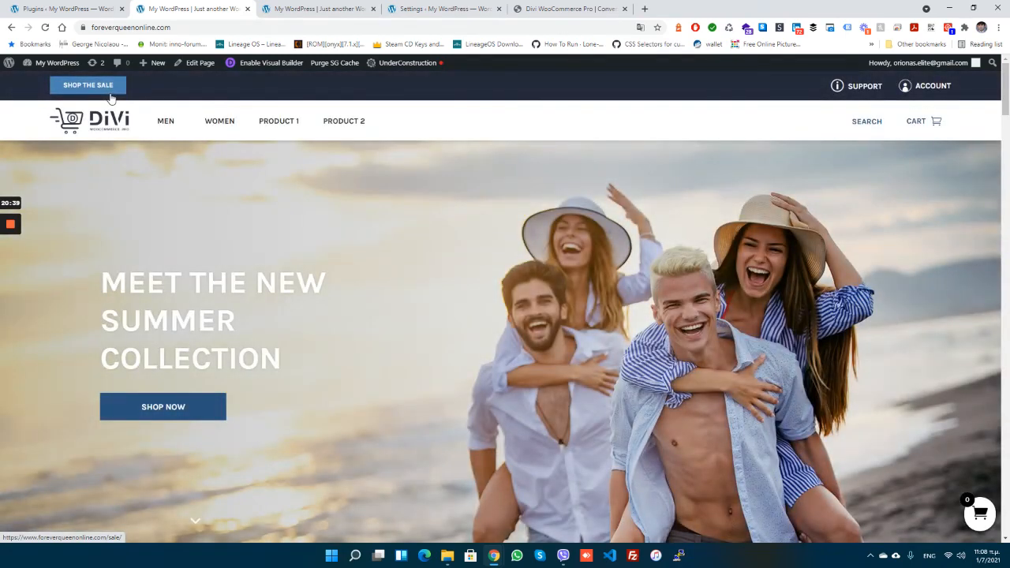
{"action": "left_click", "coordinate": [868, 121]}
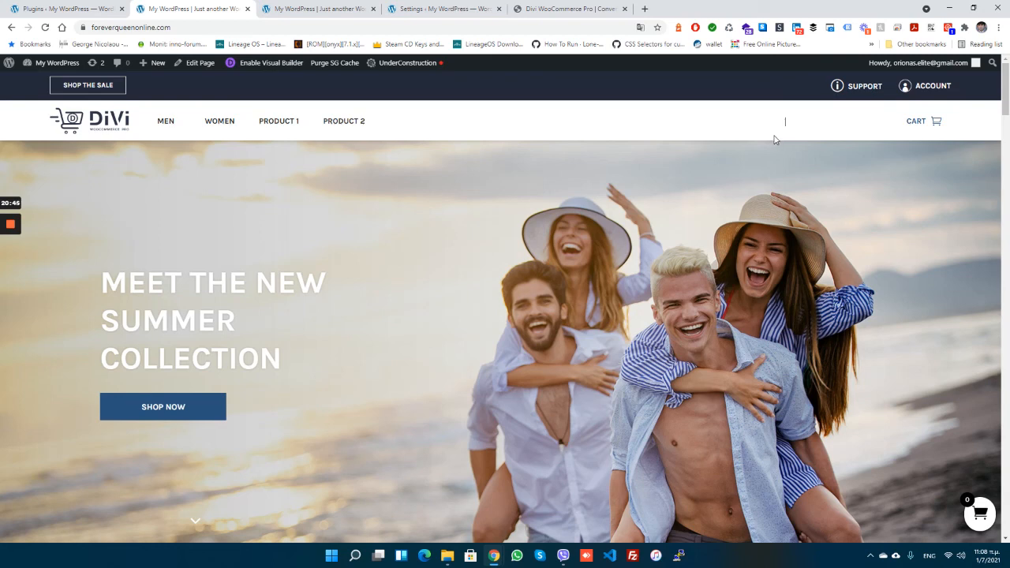
{"action": "mouse_move", "coordinate": [401, 63]}
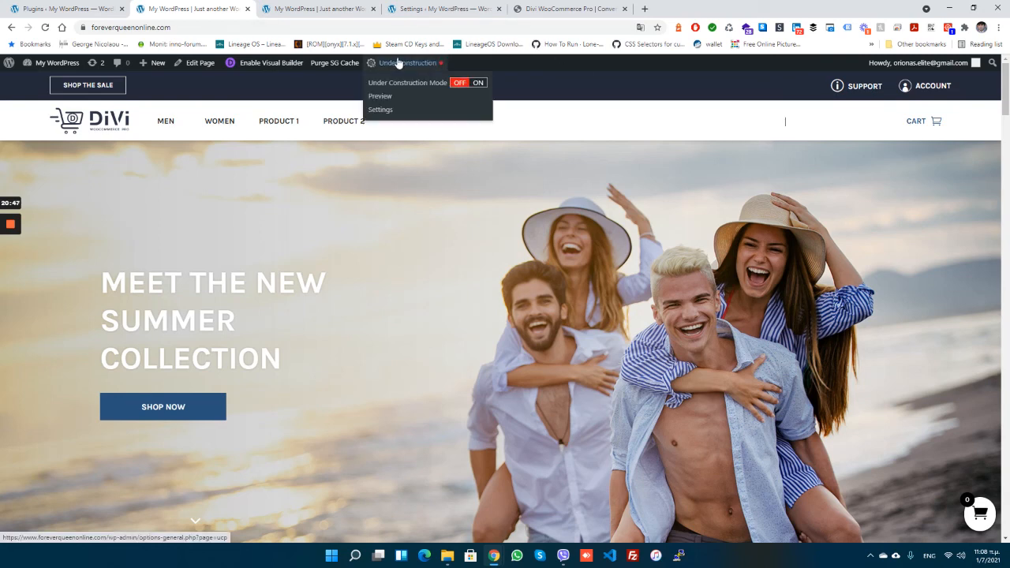
{"action": "left_click", "coordinate": [478, 84]}
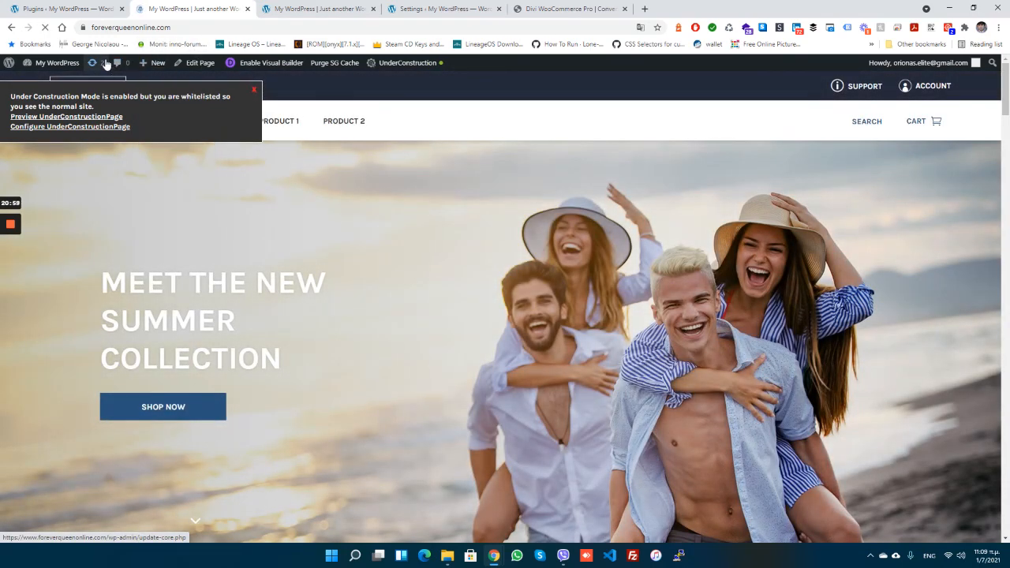
Step: Review the available plugin and theme updates on the WordPress Updates page
{"action": "left_click", "coordinate": [106, 63]}
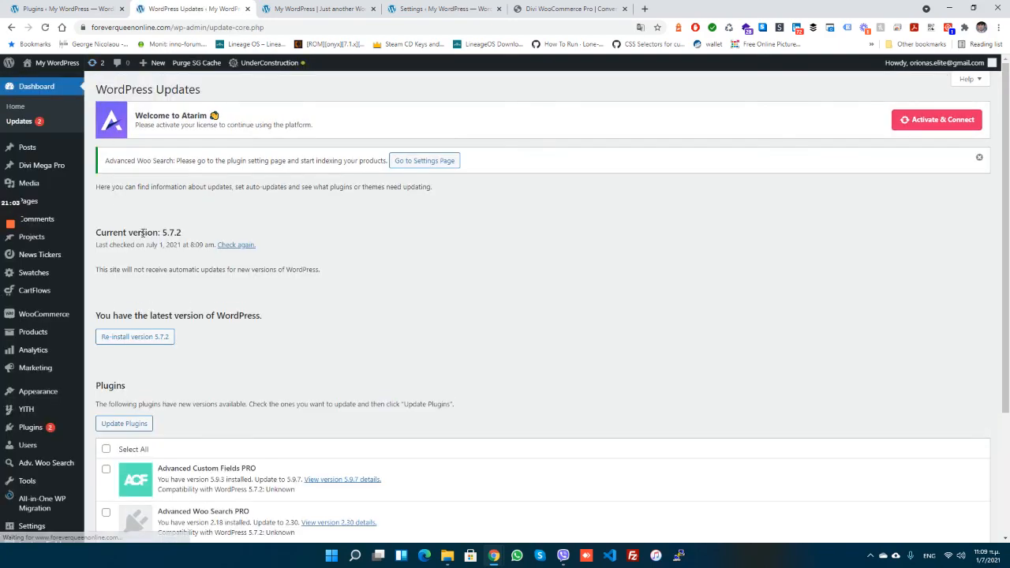
{"action": "scroll", "coordinate": [203, 350], "scroll_direction": "down", "scroll_amount": 2}
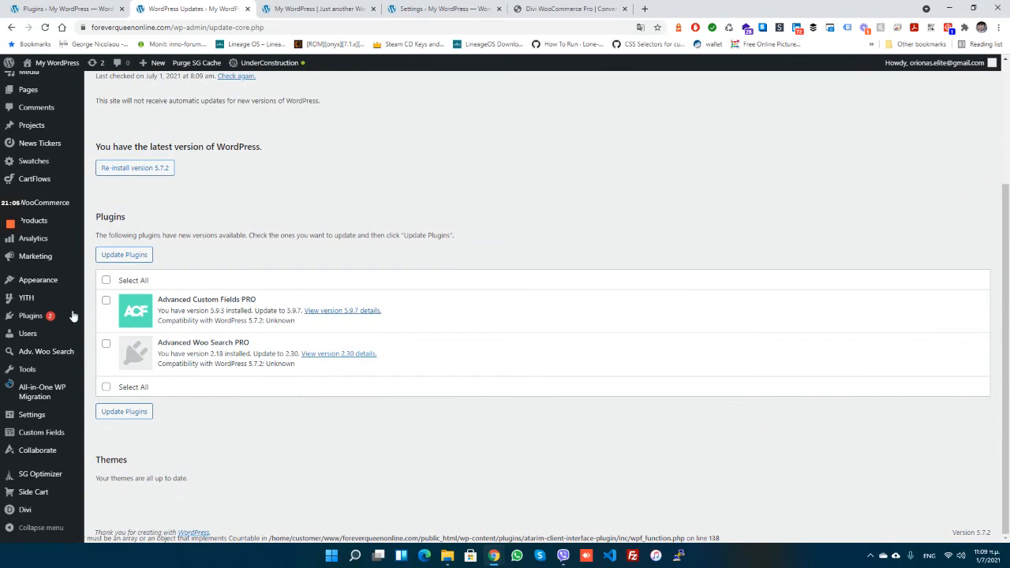
{"action": "scroll", "coordinate": [30, 299], "scroll_direction": "up", "scroll_amount": 2}
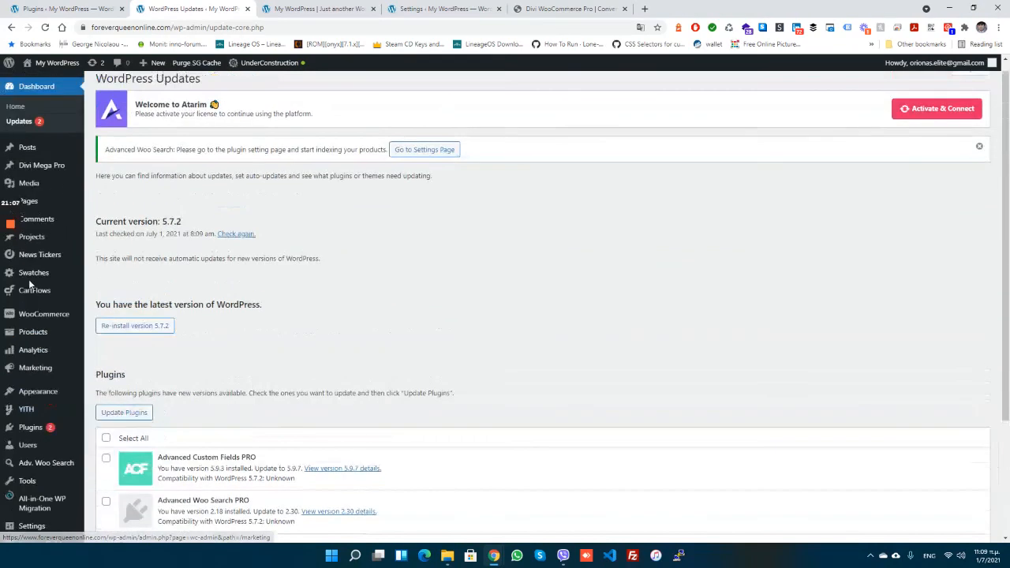
{"action": "scroll", "coordinate": [57, 389], "scroll_direction": "down", "scroll_amount": 1}
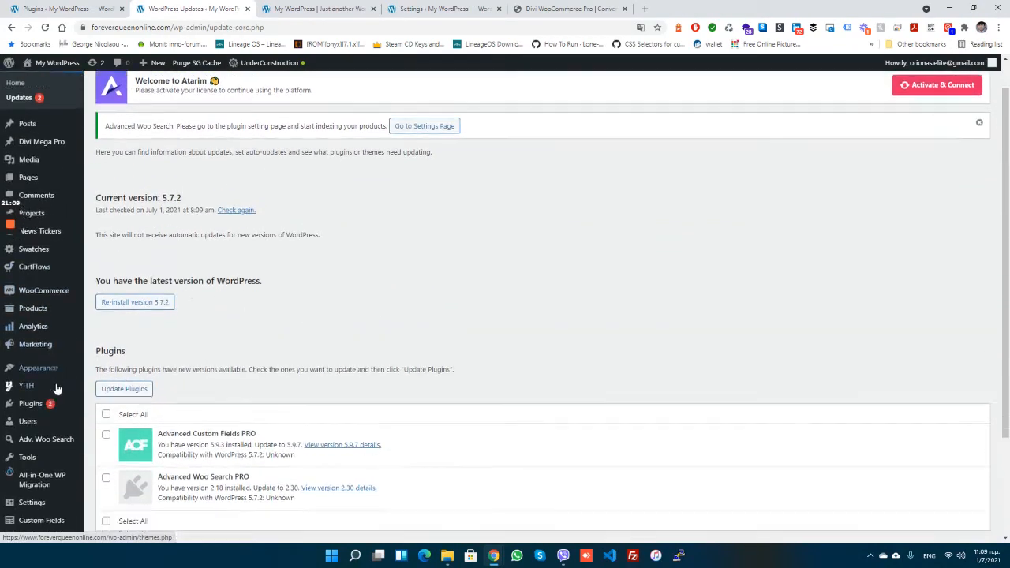
{"action": "scroll", "coordinate": [57, 389], "scroll_direction": "down", "scroll_amount": 1}
Step: Search for "wordfence" among new plugins, then install and activate Wordfence Security – Firewall & Malware Scan
{"action": "mouse_move", "coordinate": [37, 491]}
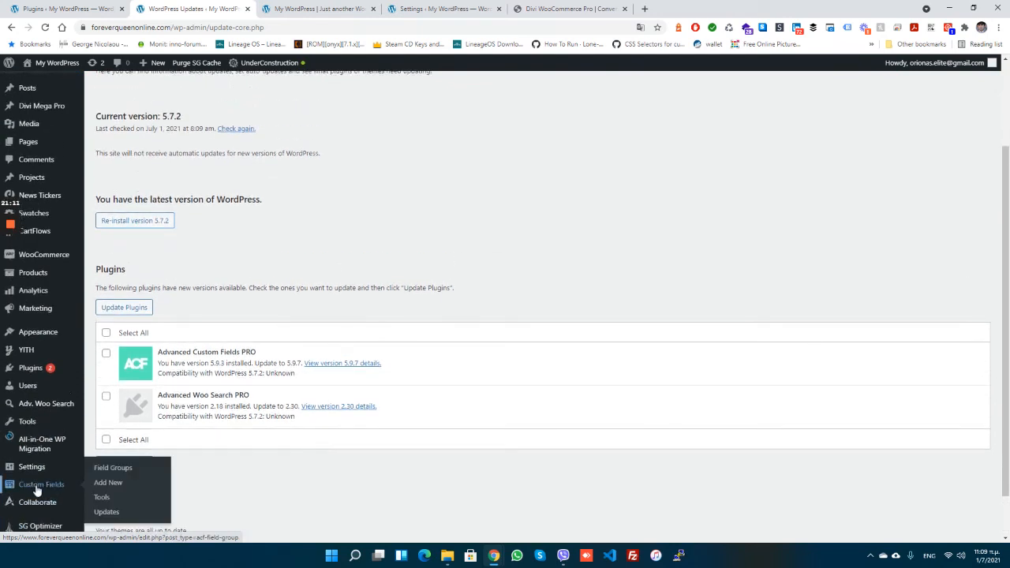
{"action": "mouse_move", "coordinate": [79, 371]}
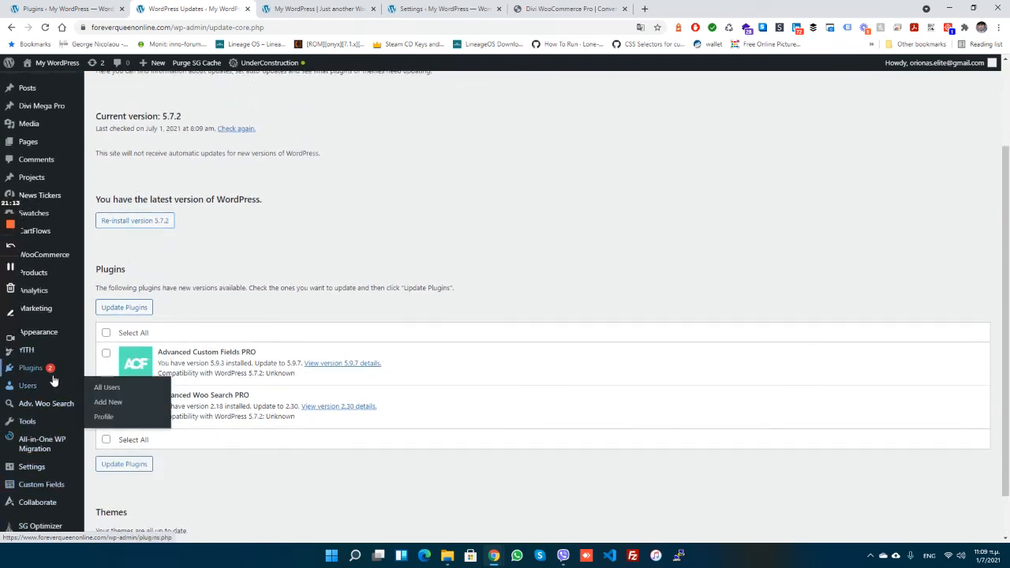
{"action": "left_click", "coordinate": [100, 385]}
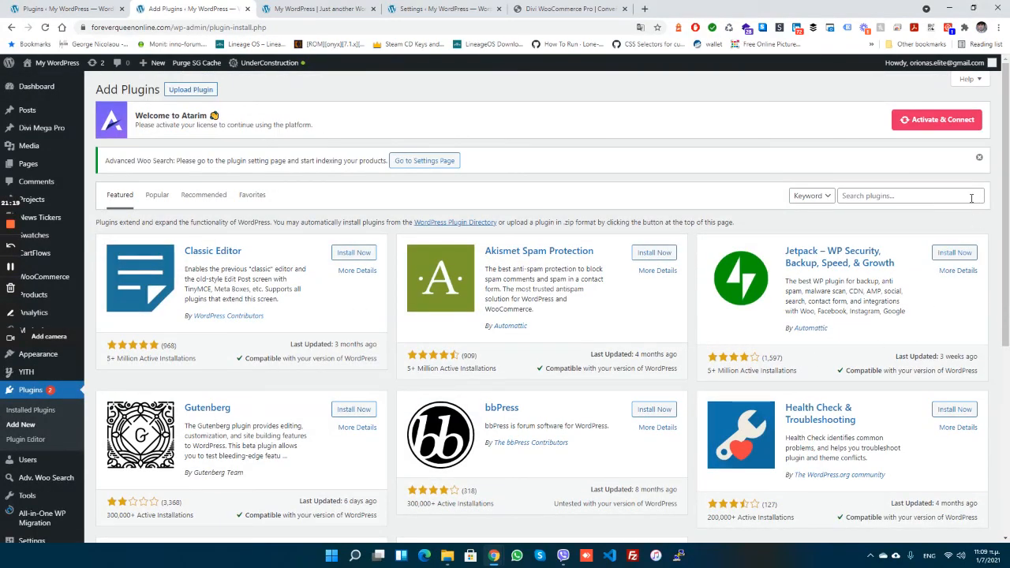
{"action": "left_click", "coordinate": [903, 195]}
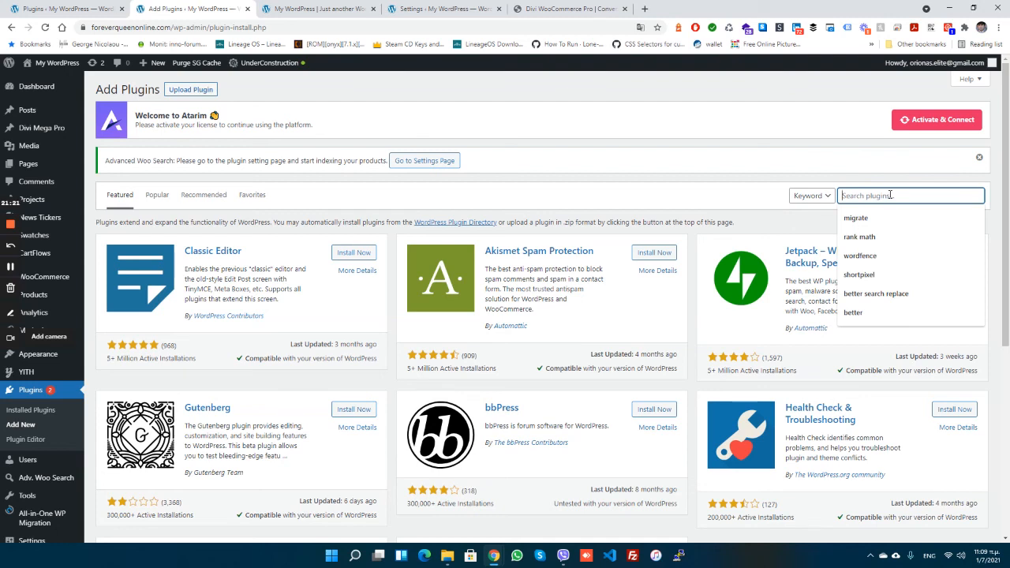
{"action": "type", "text": "wordfence"}
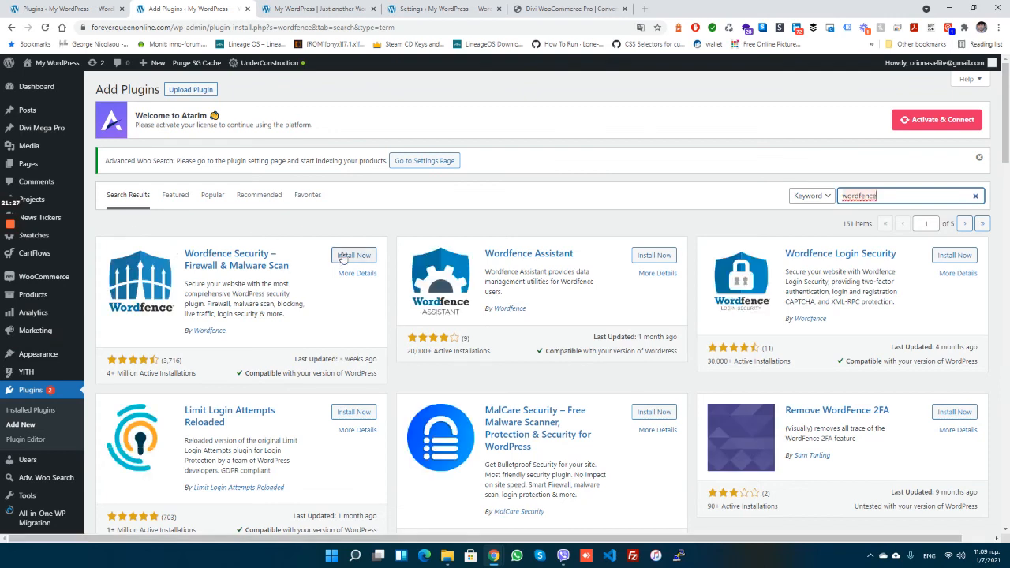
{"action": "left_click", "coordinate": [340, 256]}
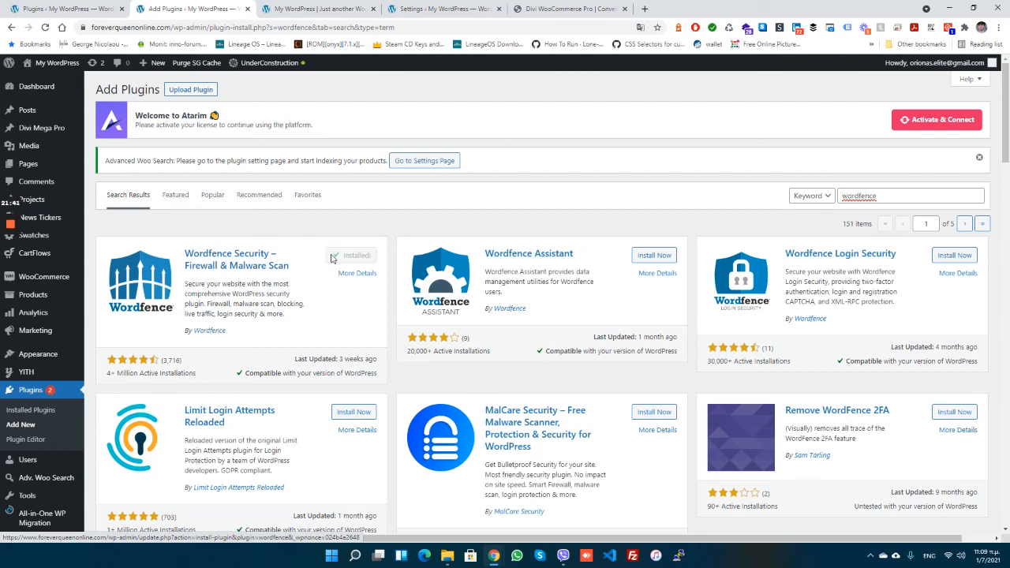
{"action": "left_click", "coordinate": [347, 260]}
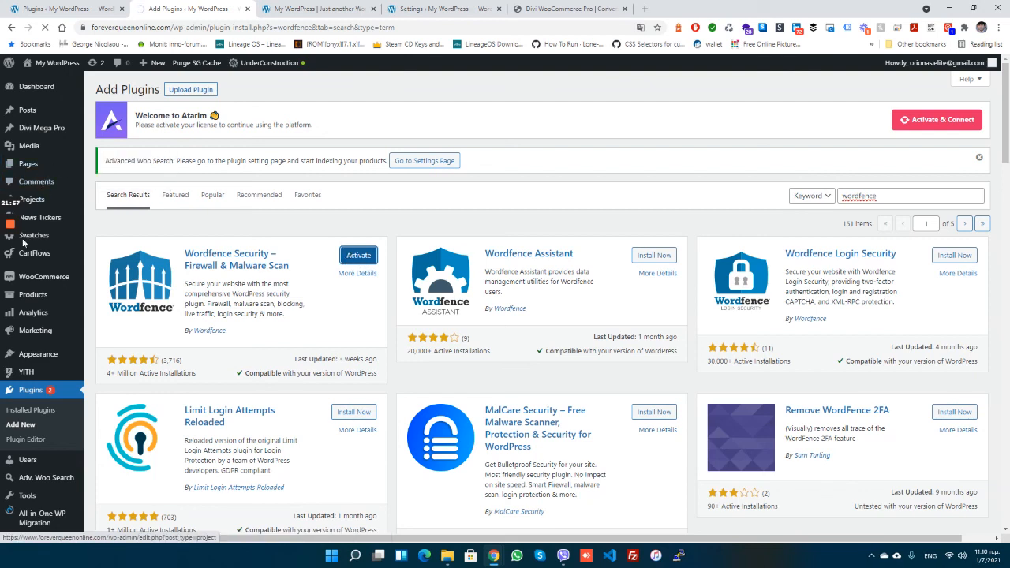
{"action": "mouse_move", "coordinate": [11, 226]}
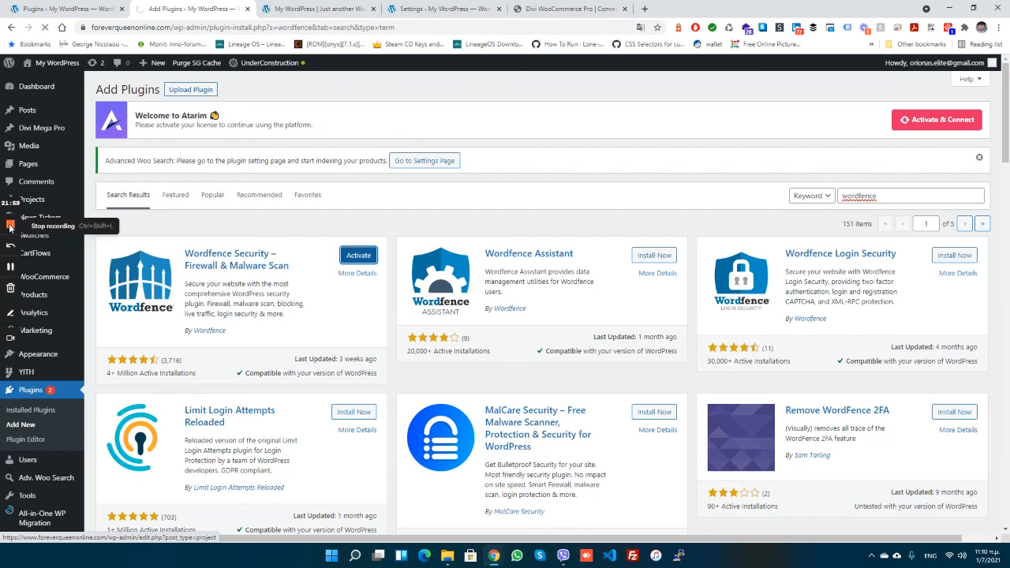